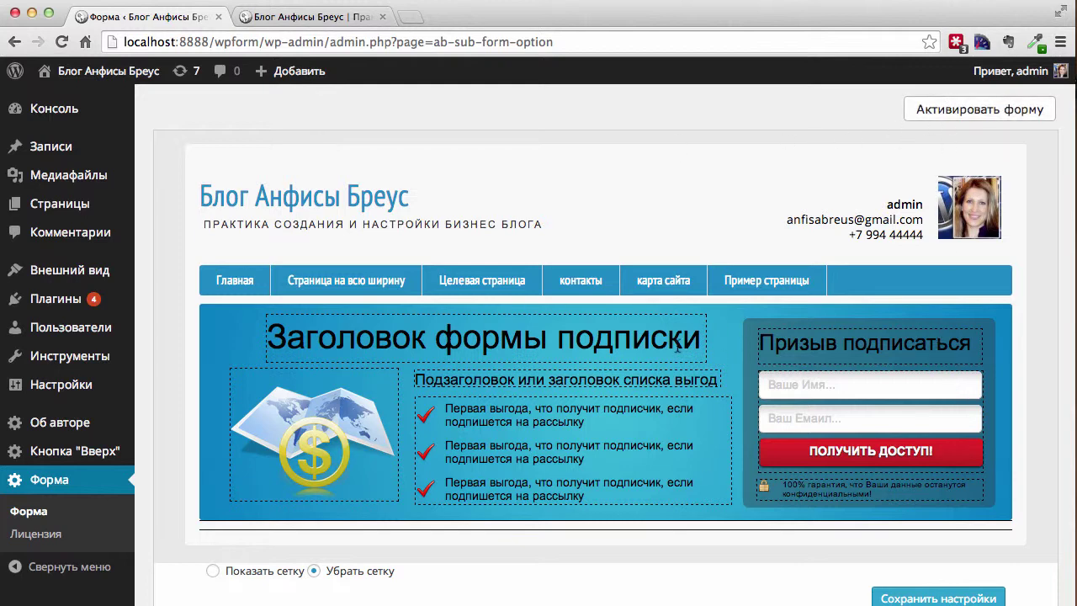
Activate the subscription form, save its settings and reload the blog's front page to show it
{"action": "left_click", "coordinate": [907, 599]}
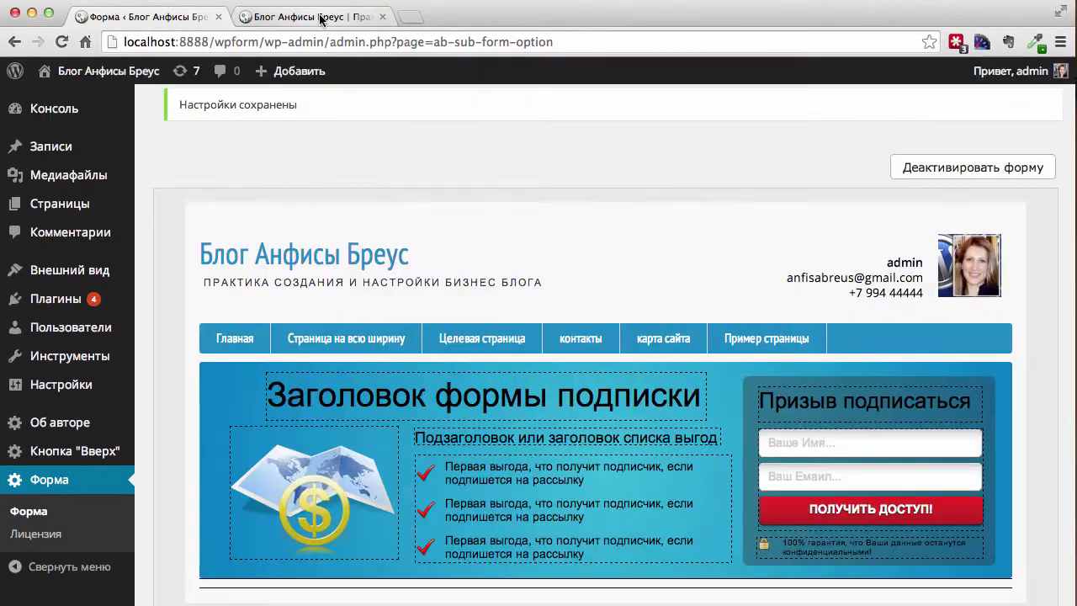
{"action": "left_click", "coordinate": [319, 17]}
{"action": "key", "text": "super+r"}
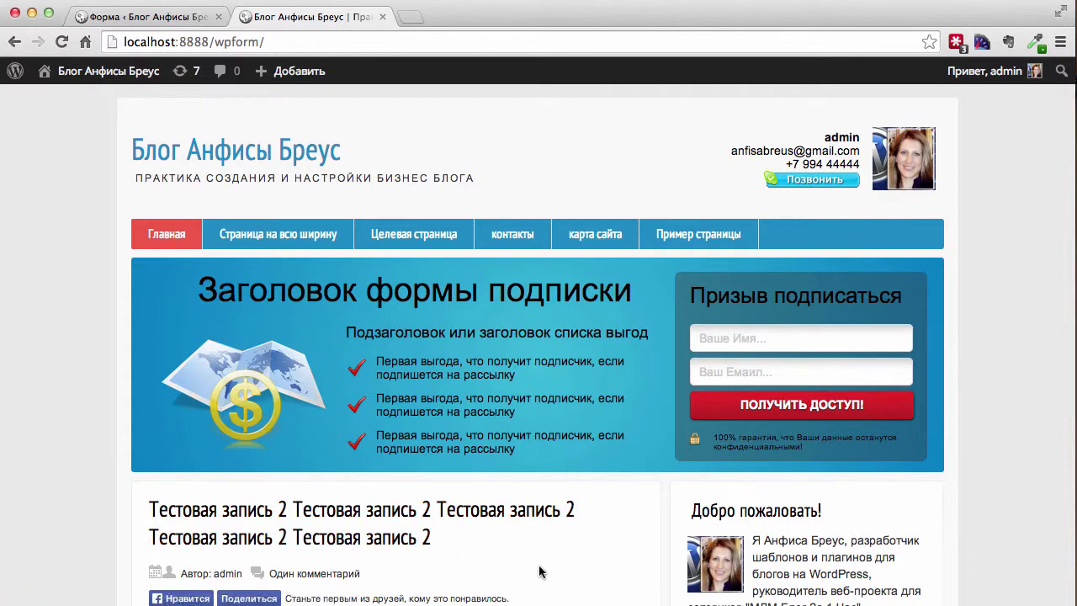
View the reference design image 5.png to see the target look of the blog, then close it
{"action": "left_click", "coordinate": [606, 602]}
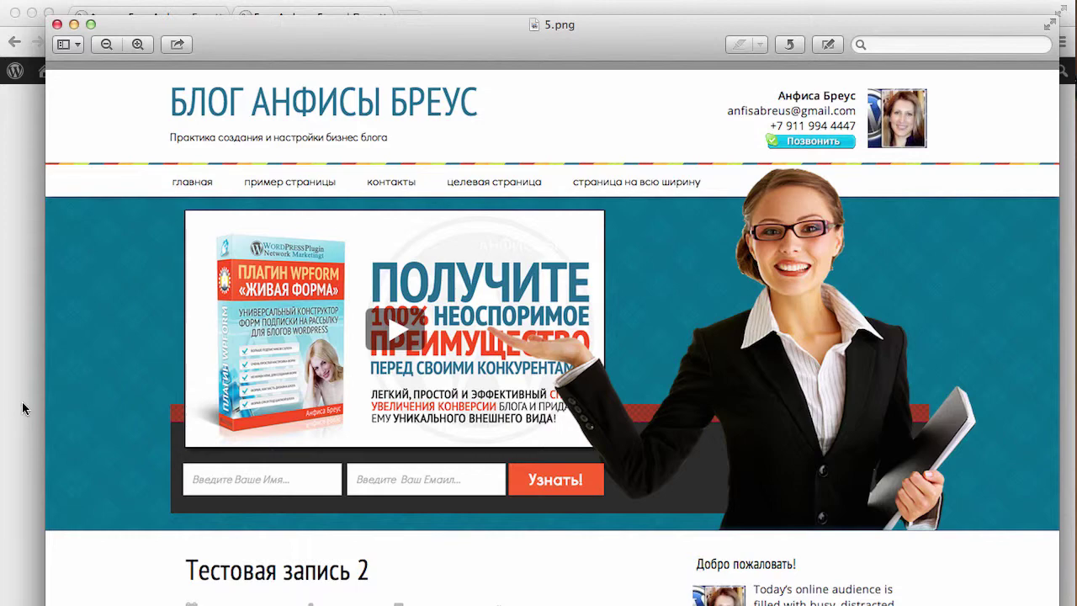
{"action": "key", "text": "super+w"}
Open the theme's template settings page (Настройки шаблона) in a new browser tab from the blog admin
{"action": "left_click", "coordinate": [134, 18]}
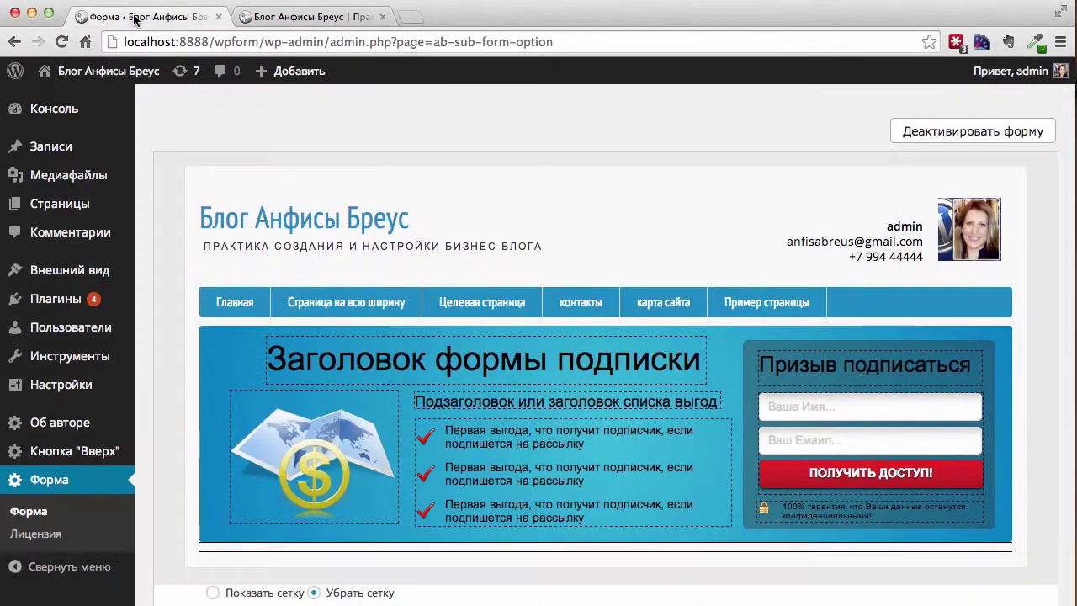
{"action": "mouse_move", "coordinate": [101, 270]}
{"action": "right_click", "coordinate": [167, 371]}
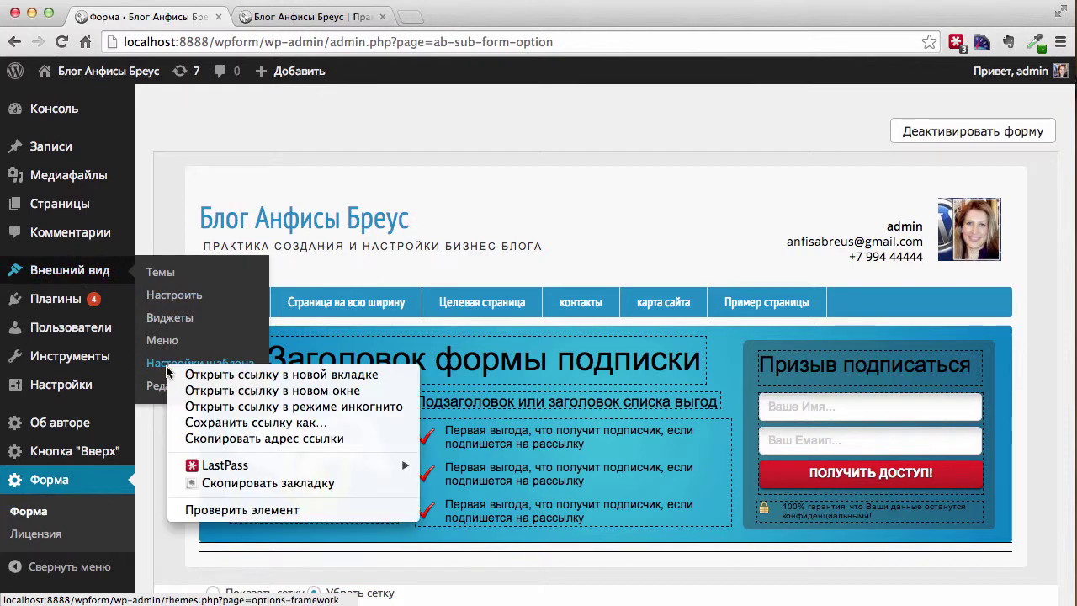
{"action": "left_click", "coordinate": [211, 374]}
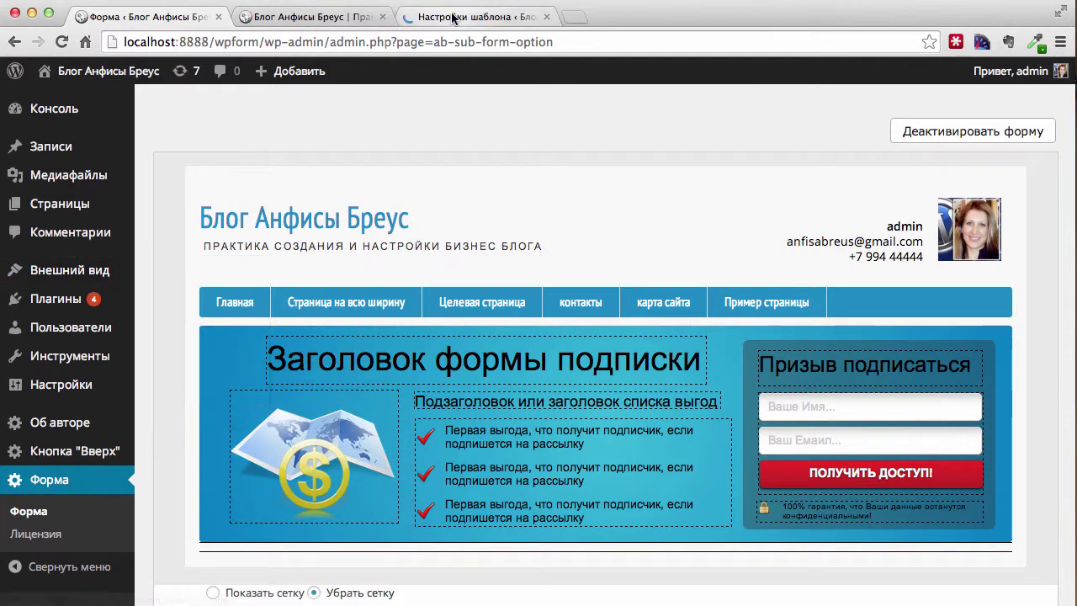
{"action": "left_click", "coordinate": [451, 19]}
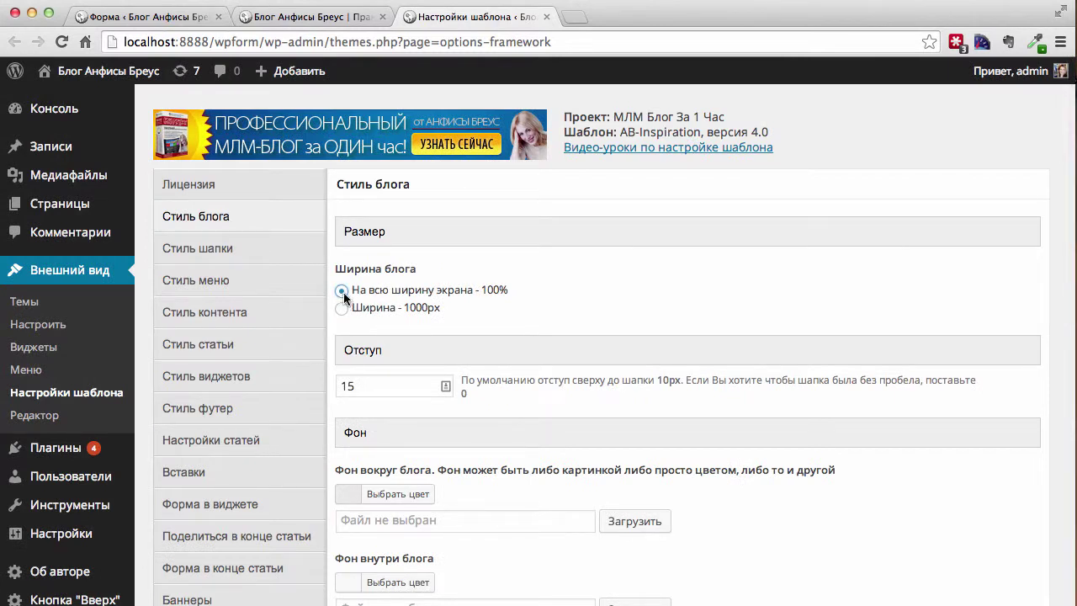
Set the blog width to full screen (100%) and the offset above the header to 0
{"action": "scroll", "coordinate": [483, 325], "scroll_direction": "down", "scroll_amount": 3}
{"action": "double_click", "coordinate": [387, 287]}
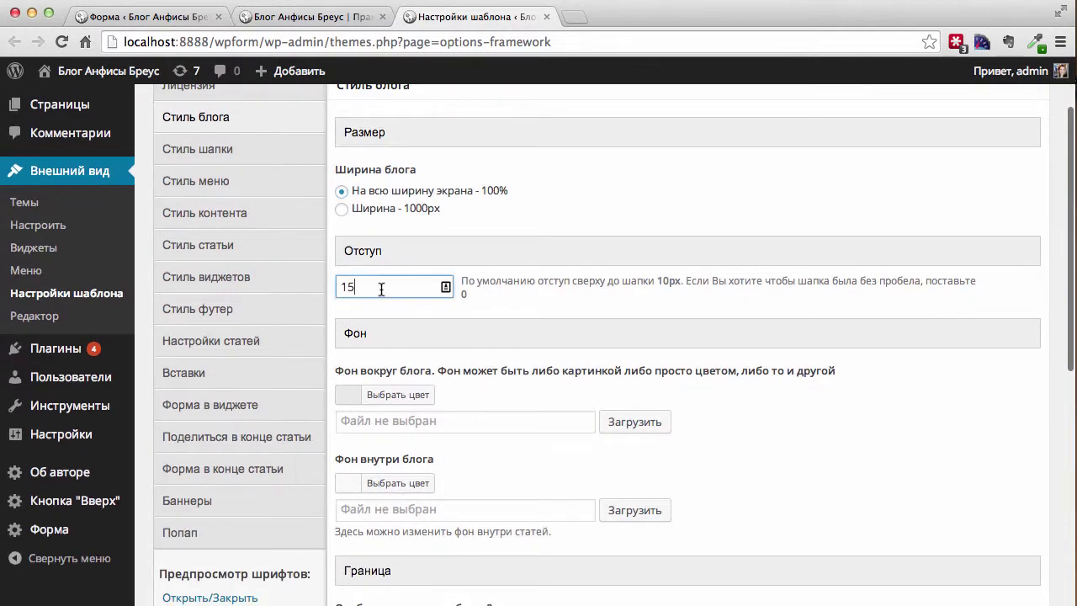
{"action": "type", "text": "0"}
Set the colour of the background around the blog to white (#ffffff)
{"action": "scroll", "coordinate": [561, 376], "scroll_direction": "down", "scroll_amount": 3}
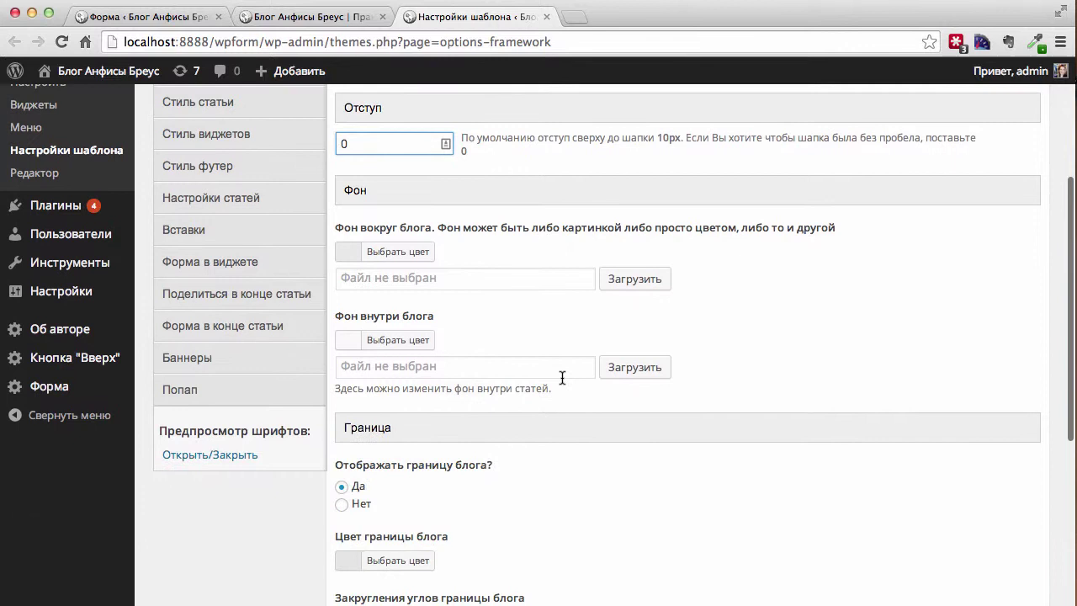
{"action": "left_click", "coordinate": [349, 252]}
{"action": "left_click", "coordinate": [372, 447]}
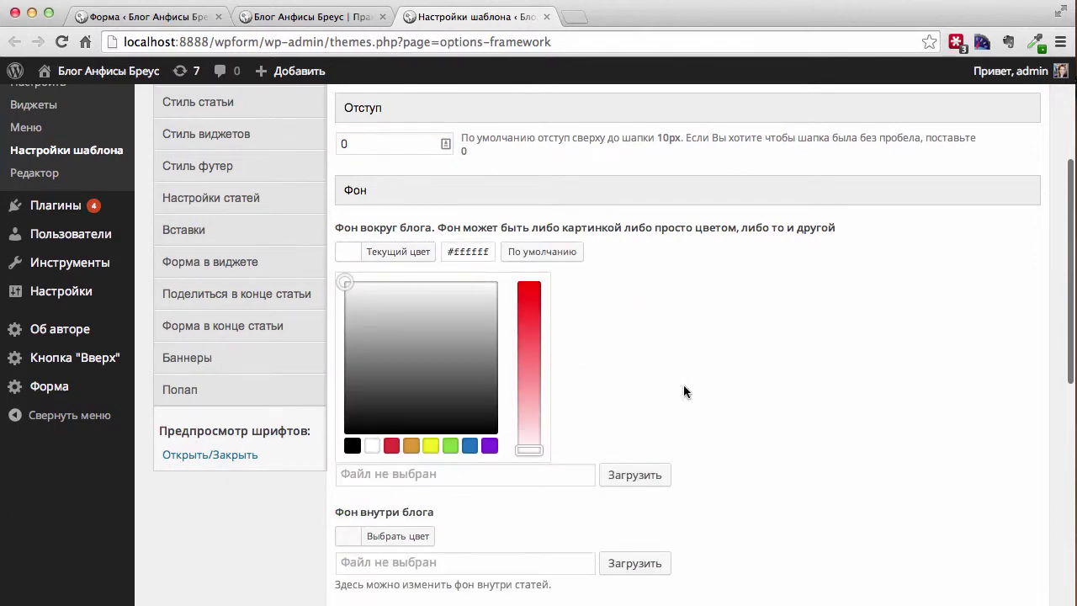
Use the library image homepage-optin-bg11.png as the background around the blog, keeping its repeat option
{"action": "left_click", "coordinate": [635, 474]}
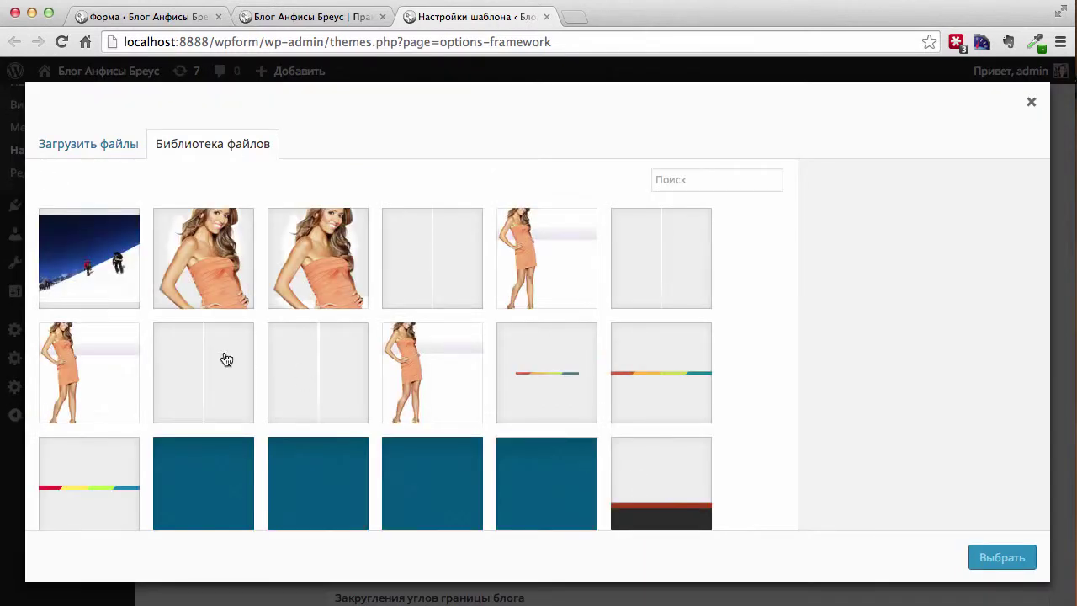
{"action": "scroll", "coordinate": [227, 359], "scroll_direction": "down", "scroll_amount": 3}
{"action": "left_click", "coordinate": [179, 341]}
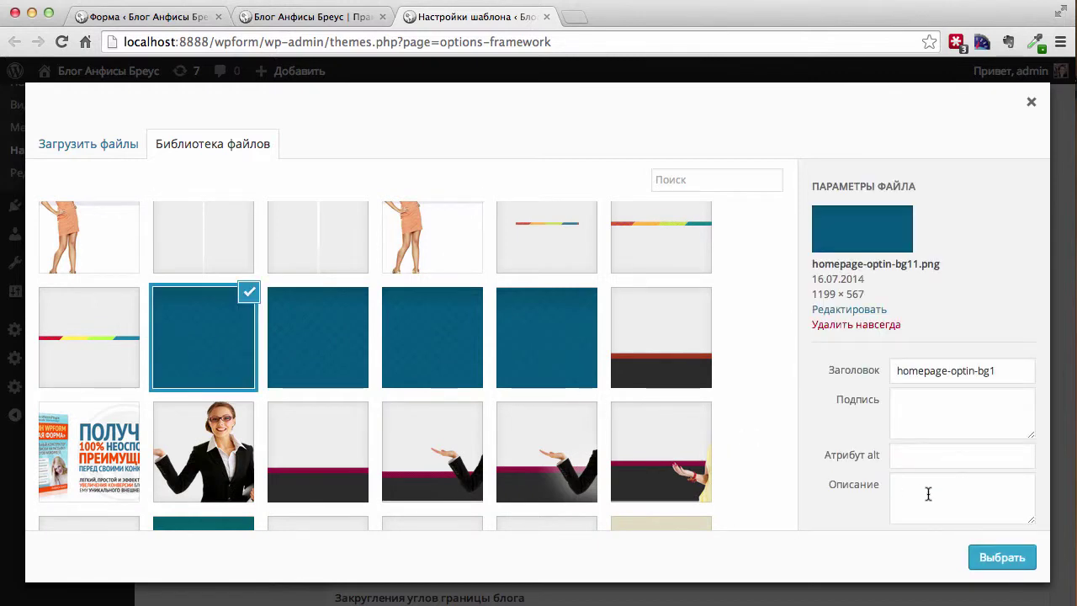
{"action": "left_click", "coordinate": [999, 557]}
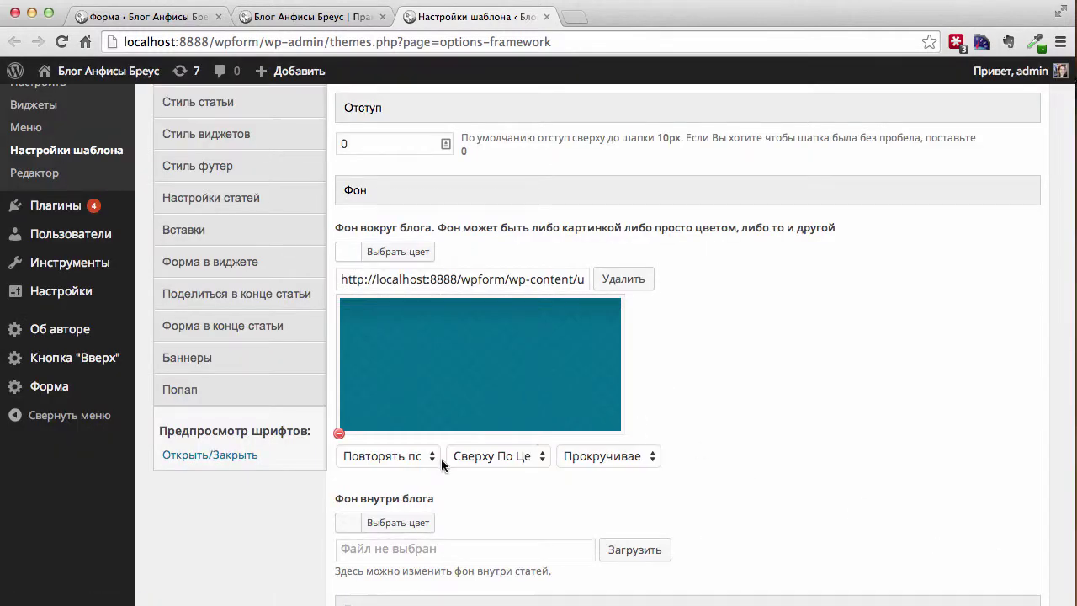
{"action": "left_click", "coordinate": [438, 458]}
{"action": "left_click", "coordinate": [430, 459]}
Clear the colour value of the background inside the blog
{"action": "scroll", "coordinate": [803, 452], "scroll_direction": "down", "scroll_amount": 3}
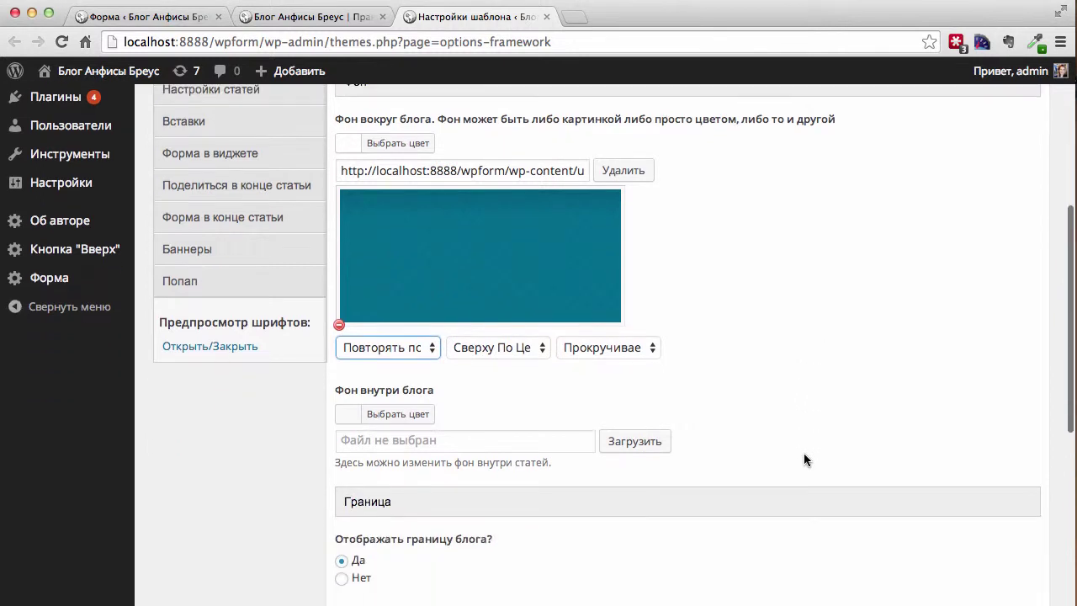
{"action": "scroll", "coordinate": [805, 453], "scroll_direction": "down", "scroll_amount": 2}
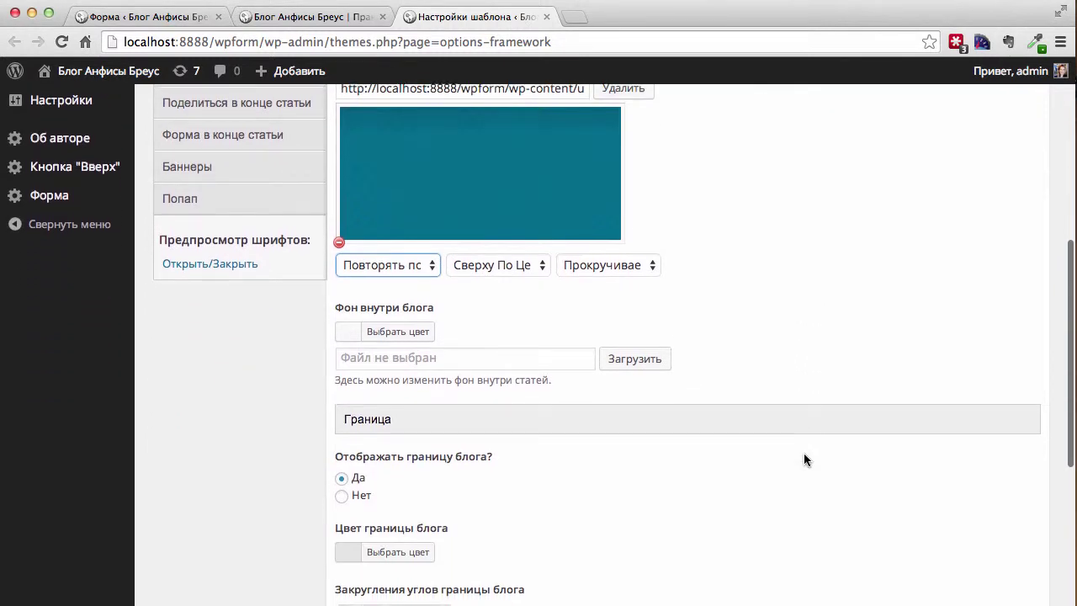
{"action": "scroll", "coordinate": [803, 460], "scroll_direction": "down", "scroll_amount": 3}
{"action": "left_click", "coordinate": [349, 190]}
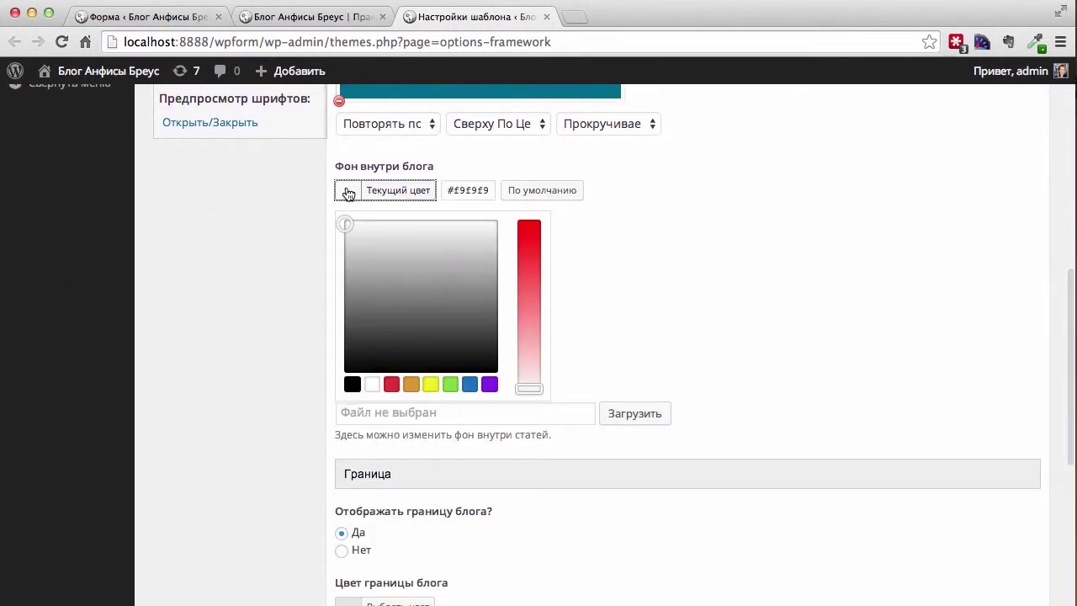
{"action": "left_click_drag", "start_coordinate": [488, 190], "coordinate": [399, 193]}
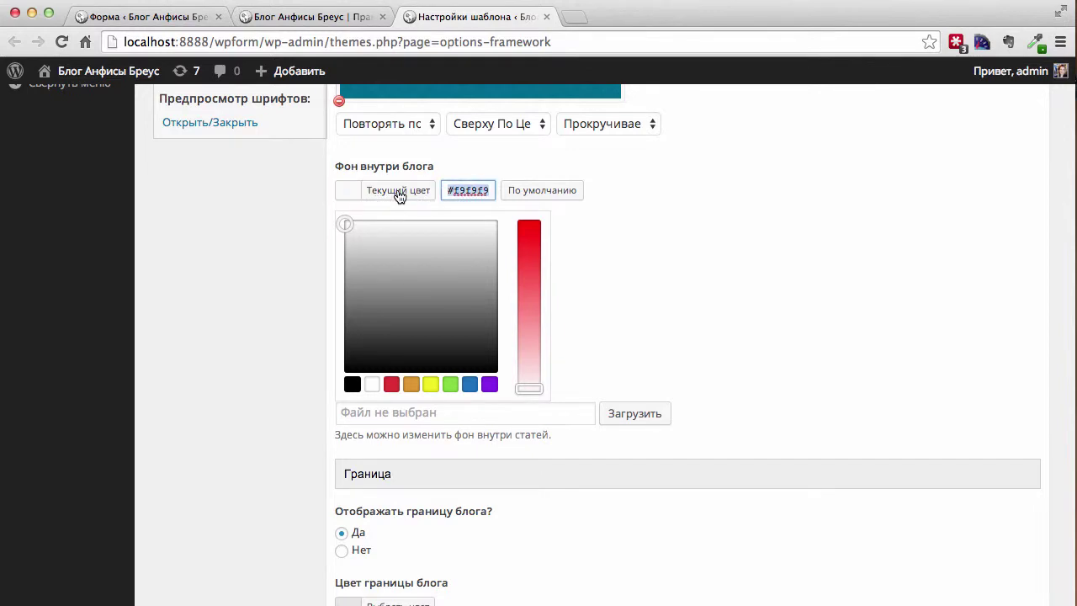
{"action": "key", "text": "BackSpace"}
{"action": "scroll", "coordinate": [615, 250], "scroll_direction": "down", "scroll_amount": 4}
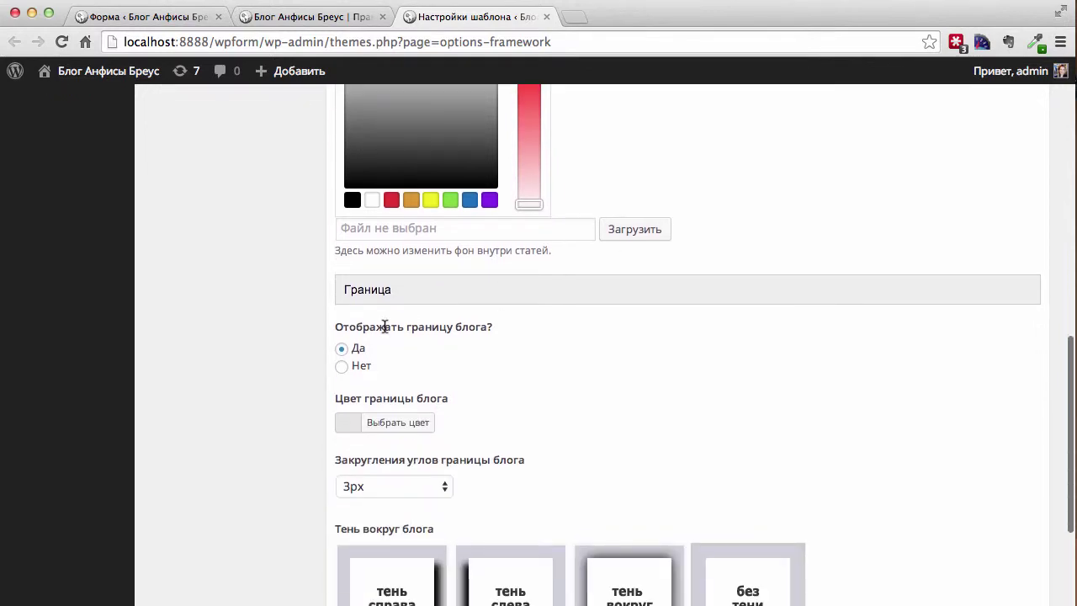
{"action": "scroll", "coordinate": [344, 376], "scroll_direction": "down", "scroll_amount": 5}
{"action": "scroll", "coordinate": [342, 369], "scroll_direction": "up", "scroll_amount": 15}
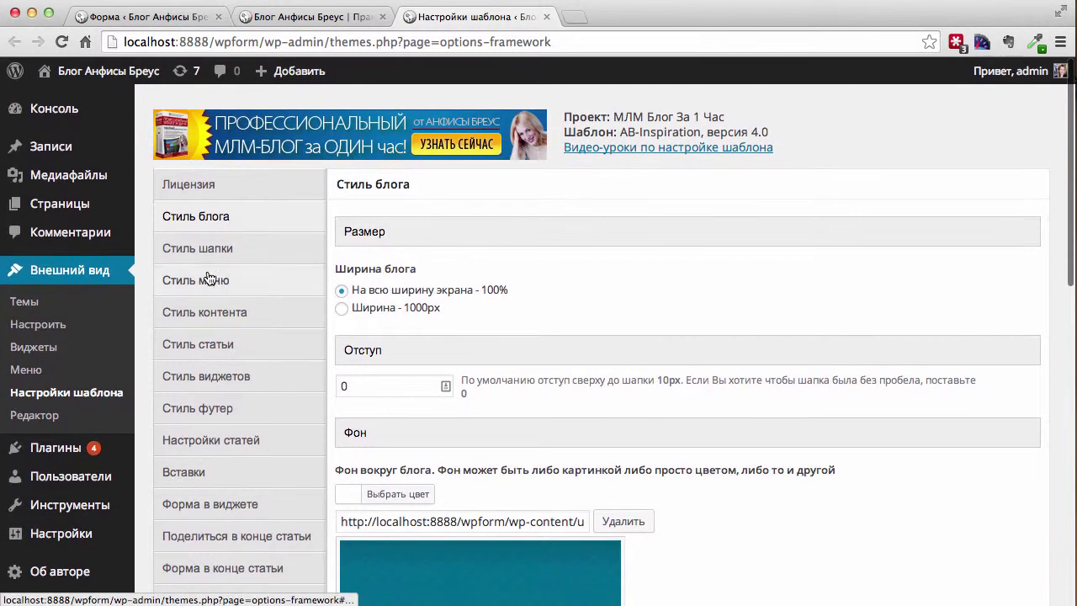
In the header style settings (Стиль шапки), set the header height to 90 px
{"action": "left_click", "coordinate": [196, 252]}
{"action": "scroll", "coordinate": [580, 350], "scroll_direction": "down", "scroll_amount": 3}
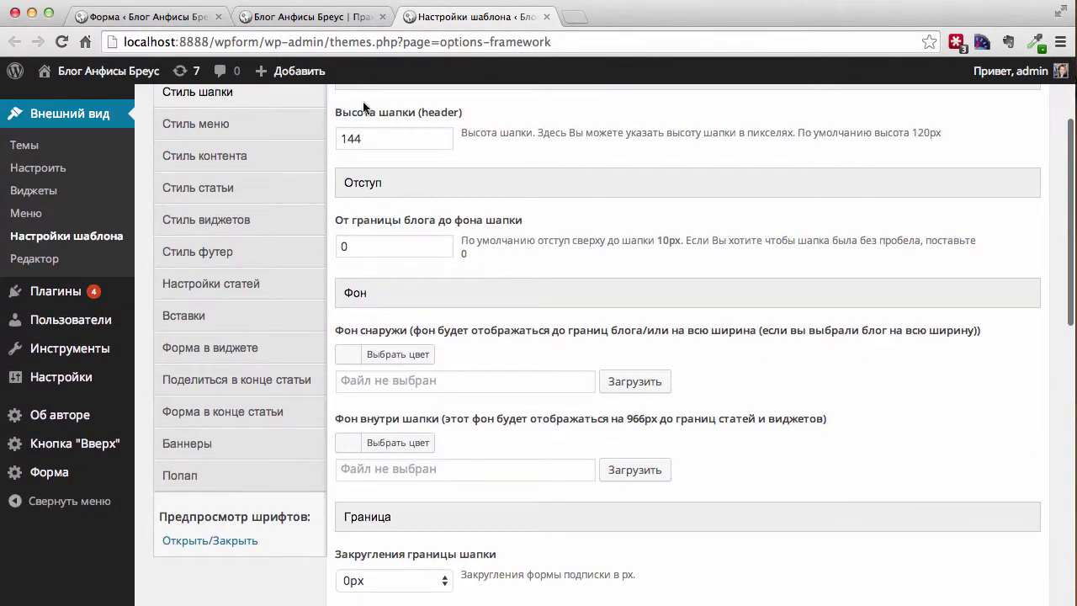
{"action": "left_click", "coordinate": [366, 137]}
{"action": "left_click_drag", "start_coordinate": [366, 138], "coordinate": [312, 138]}
{"action": "type", "text": "100"}
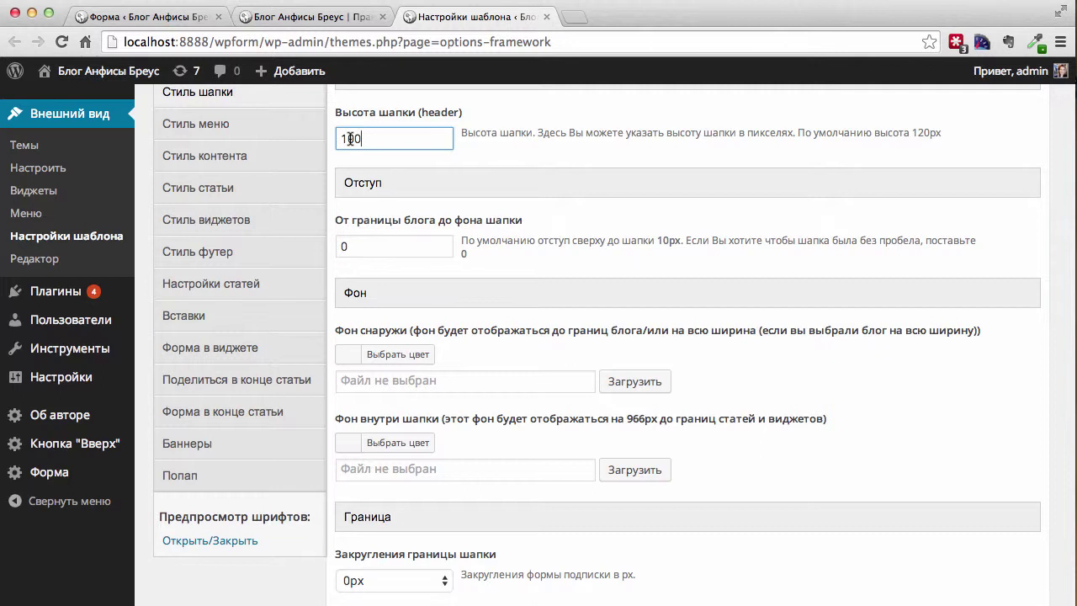
{"action": "left_click_drag", "start_coordinate": [360, 139], "coordinate": [281, 144]}
{"action": "type", "text": "90"}
{"action": "left_click", "coordinate": [560, 217]}
Set the header's outer background colour to white and open the colour picker for its inner background
{"action": "scroll", "coordinate": [559, 217], "scroll_direction": "down", "scroll_amount": 4}
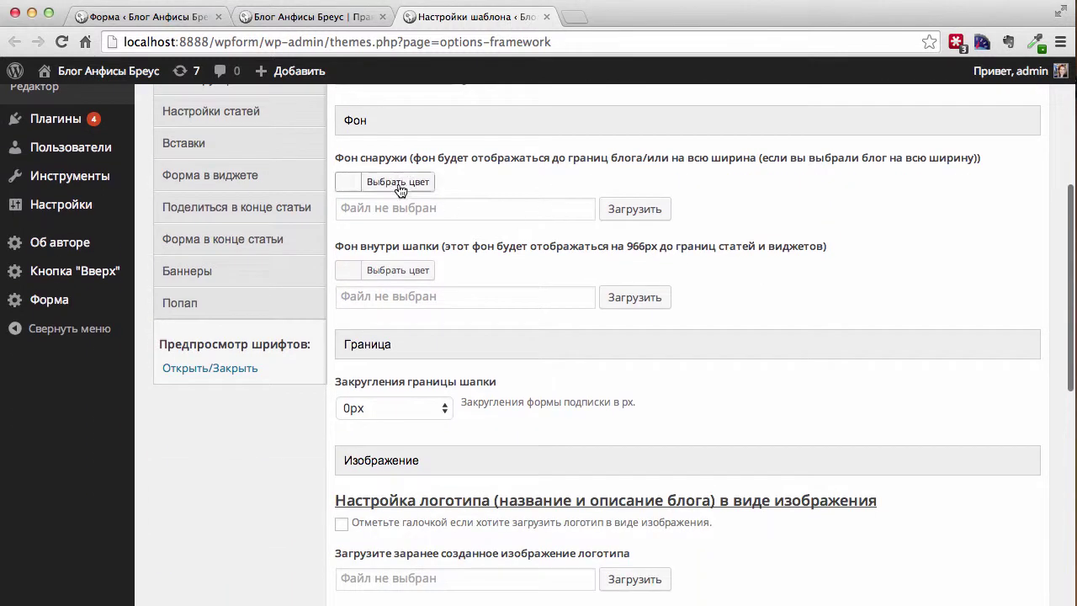
{"action": "left_click", "coordinate": [345, 184]}
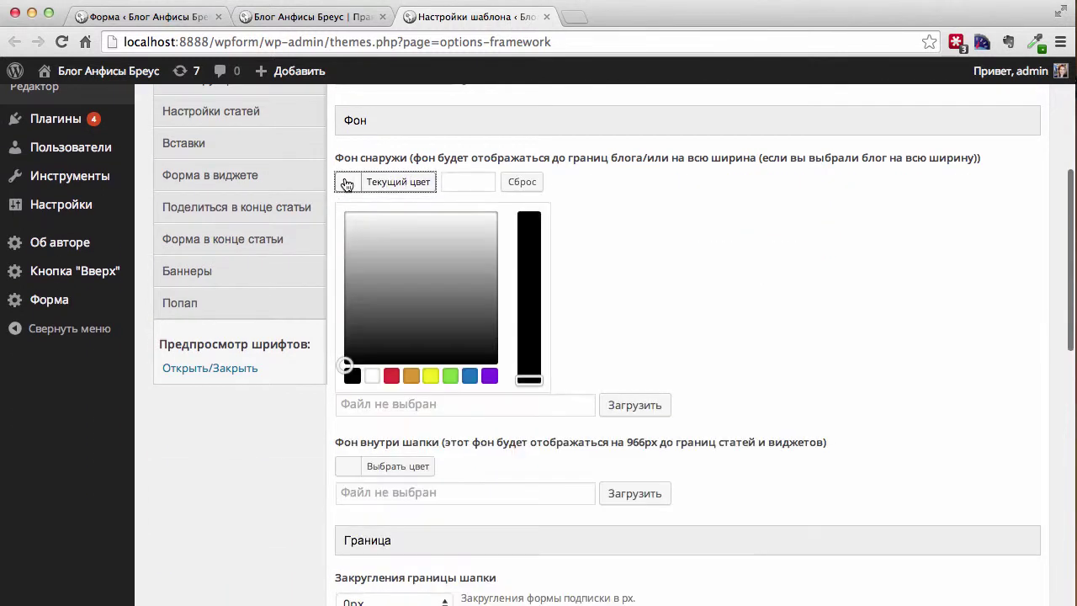
{"action": "left_click", "coordinate": [372, 379]}
{"action": "scroll", "coordinate": [721, 343], "scroll_direction": "down", "scroll_amount": 5}
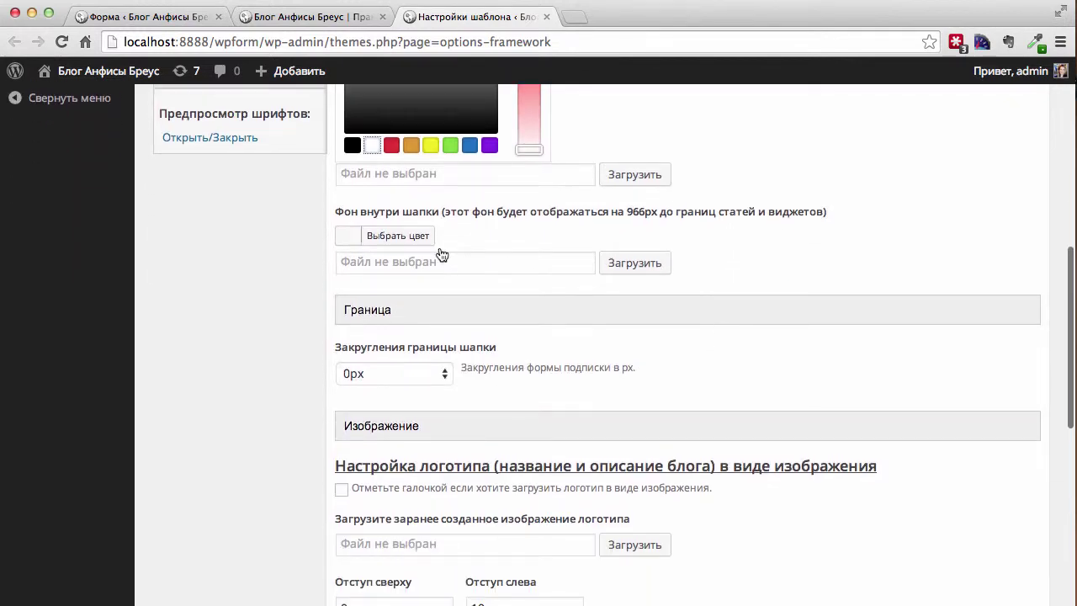
{"action": "left_click", "coordinate": [353, 238]}
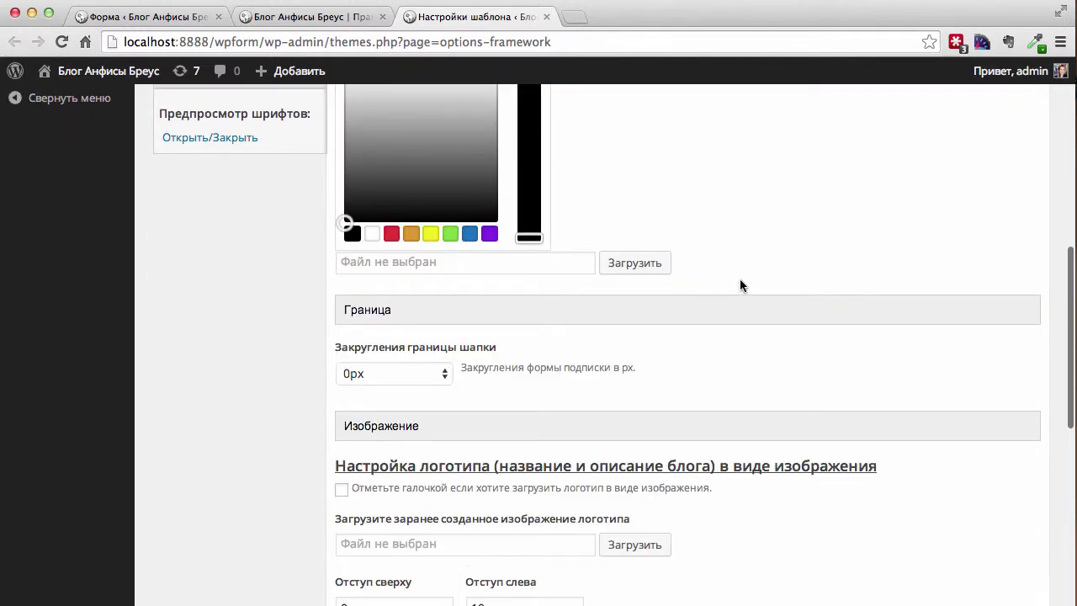
Set the blog title's letter transformation to ЗАГЛАВНЫЕ, keeping its font size and typeface
{"action": "scroll", "coordinate": [740, 285], "scroll_direction": "down", "scroll_amount": 4}
{"action": "scroll", "coordinate": [505, 281], "scroll_direction": "down", "scroll_amount": 9}
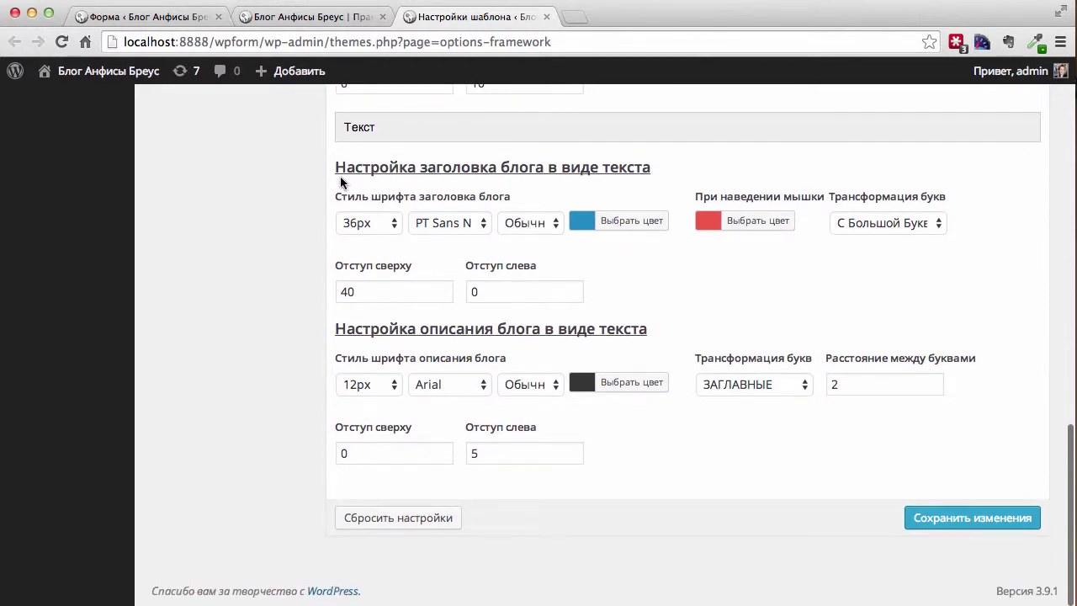
{"action": "left_click", "coordinate": [396, 234]}
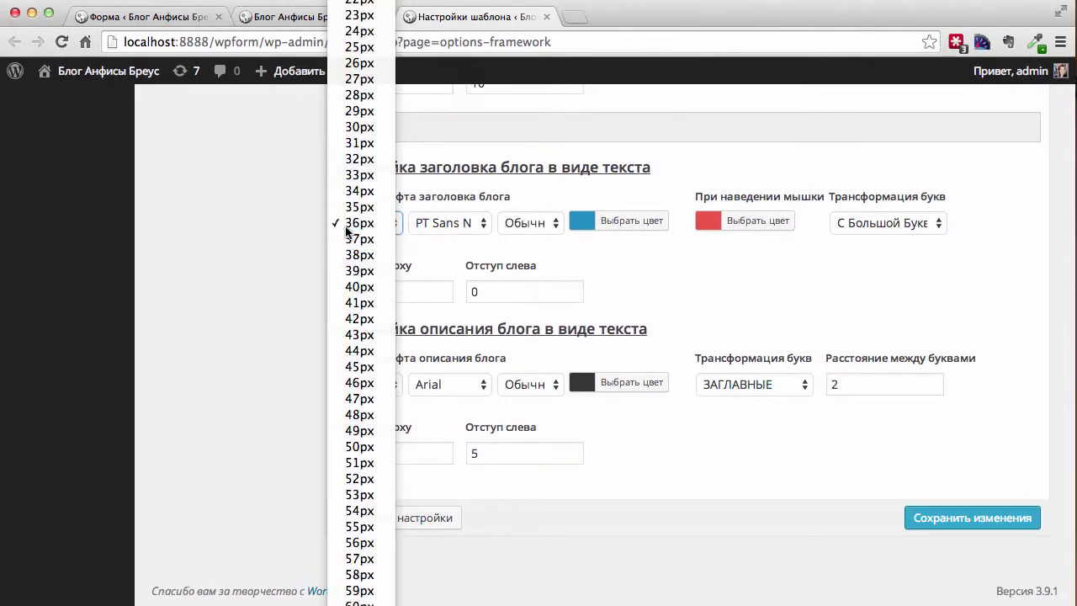
{"action": "left_click", "coordinate": [459, 229]}
{"action": "left_click", "coordinate": [458, 229]}
{"action": "left_click", "coordinate": [511, 221]}
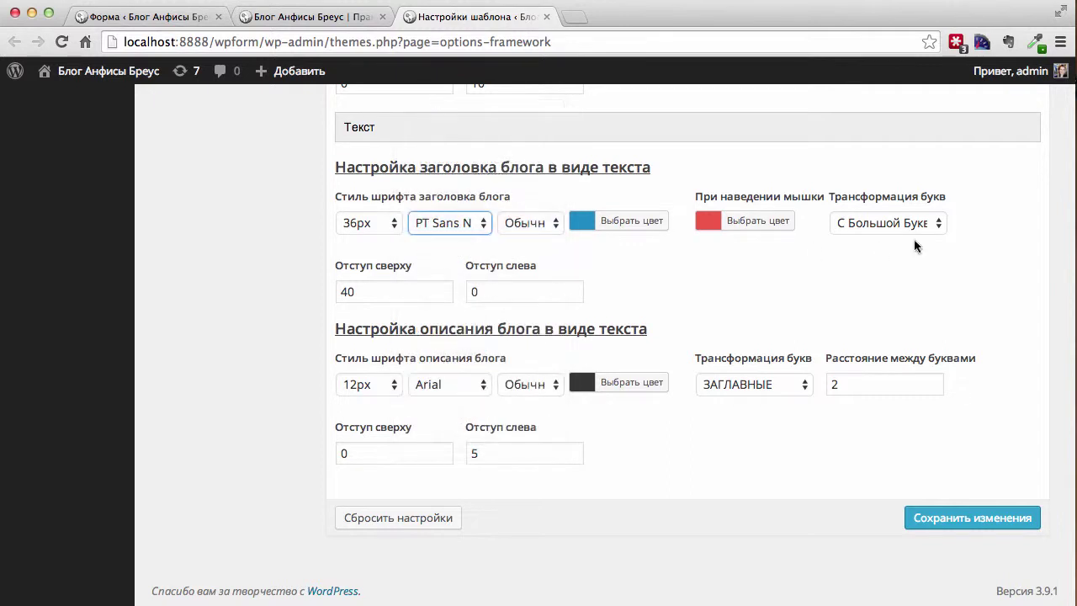
{"action": "left_click", "coordinate": [915, 226]}
{"action": "left_click", "coordinate": [870, 255]}
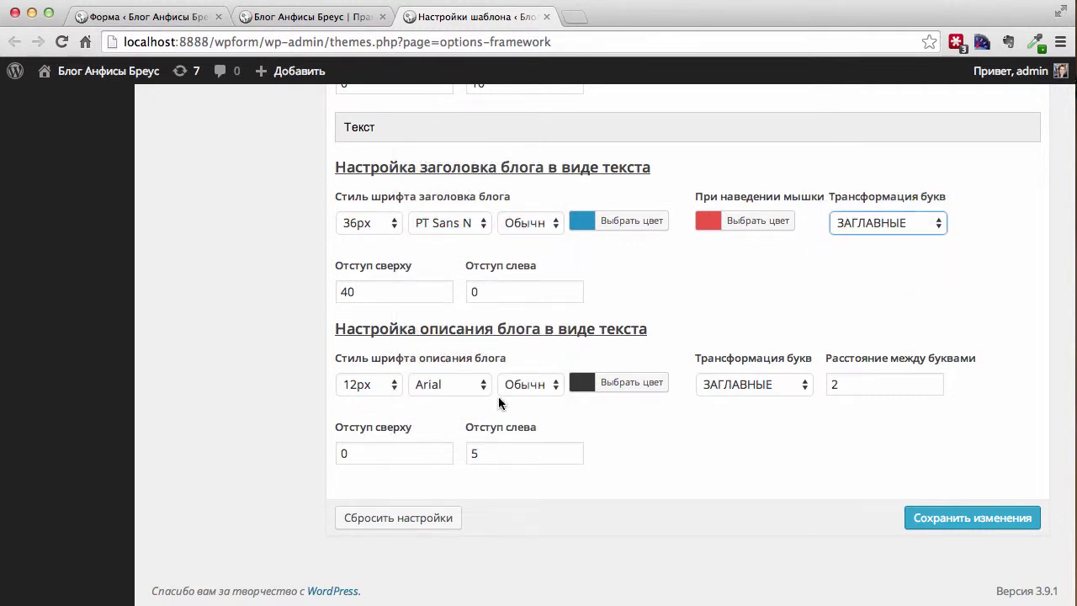
Set the blog description's letter transformation to С Большой Буквы, change its font and save the template settings
{"action": "left_click", "coordinate": [800, 385]}
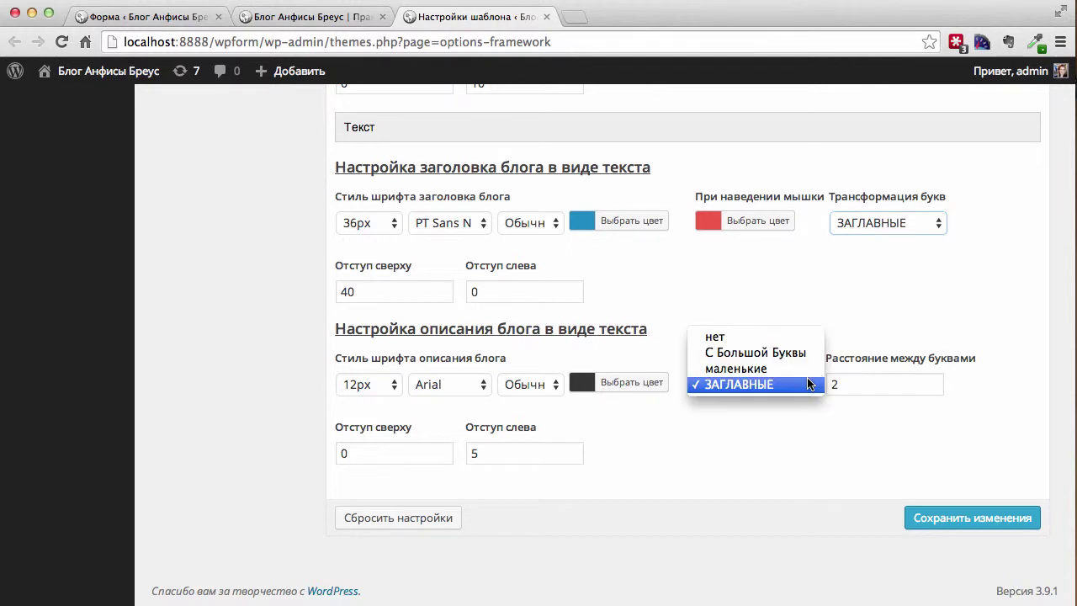
{"action": "left_click", "coordinate": [753, 353]}
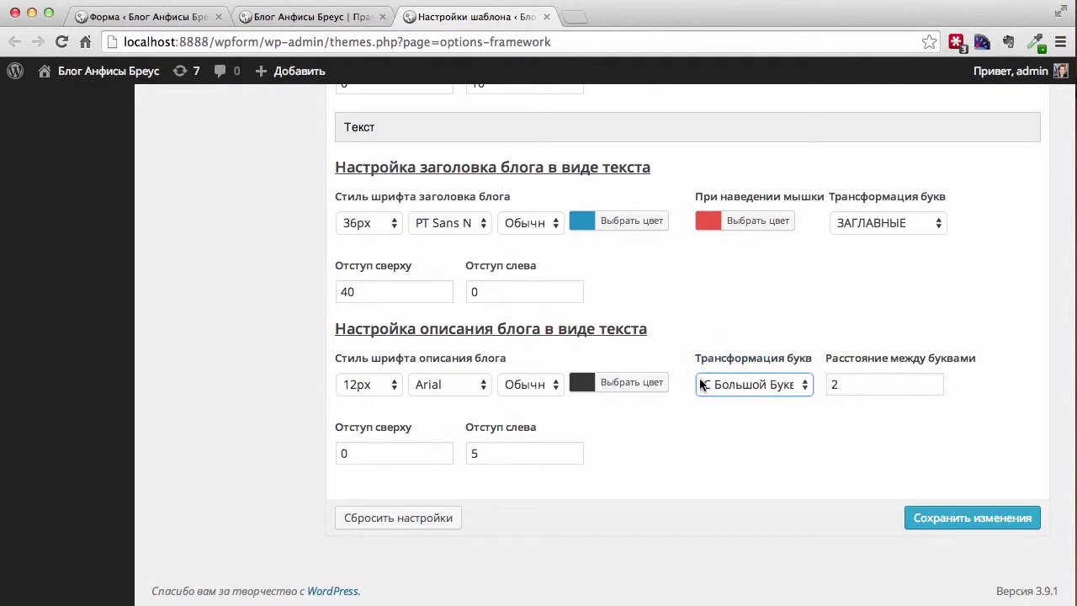
{"action": "left_click", "coordinate": [450, 387]}
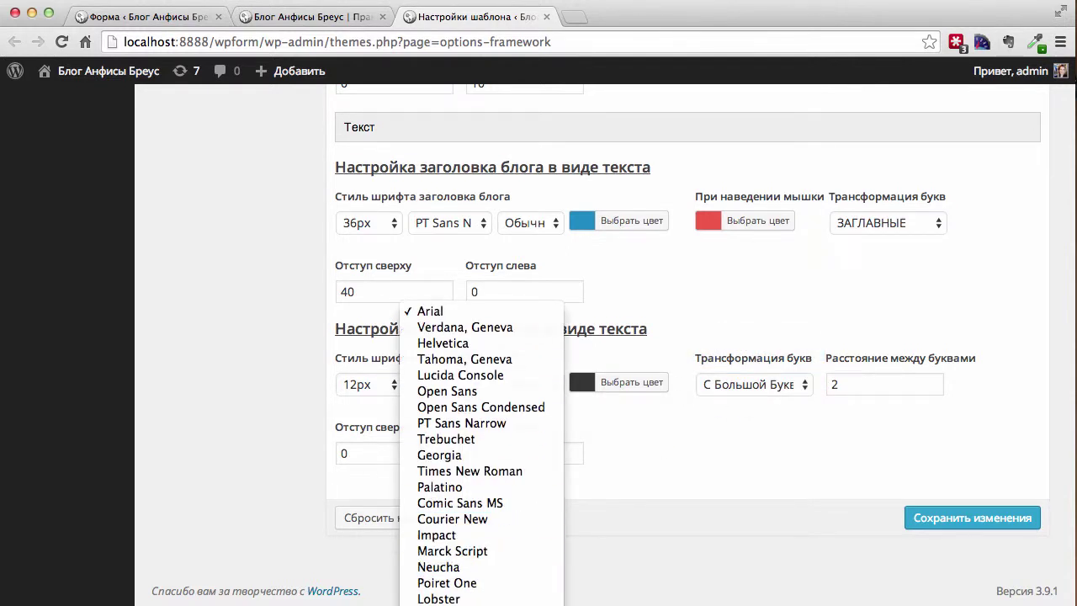
{"action": "left_click", "coordinate": [446, 599]}
{"action": "left_click", "coordinate": [976, 518]}
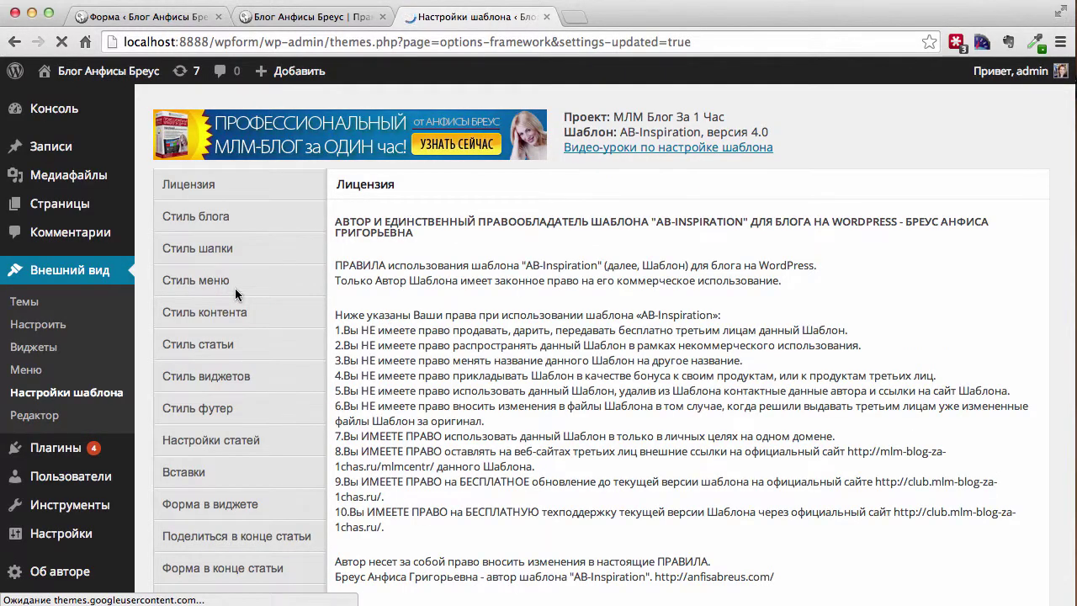
In the menu style settings (Стиль меню), set the menu width to Ширина до границ блога - 100%
{"action": "left_click", "coordinate": [200, 253]}
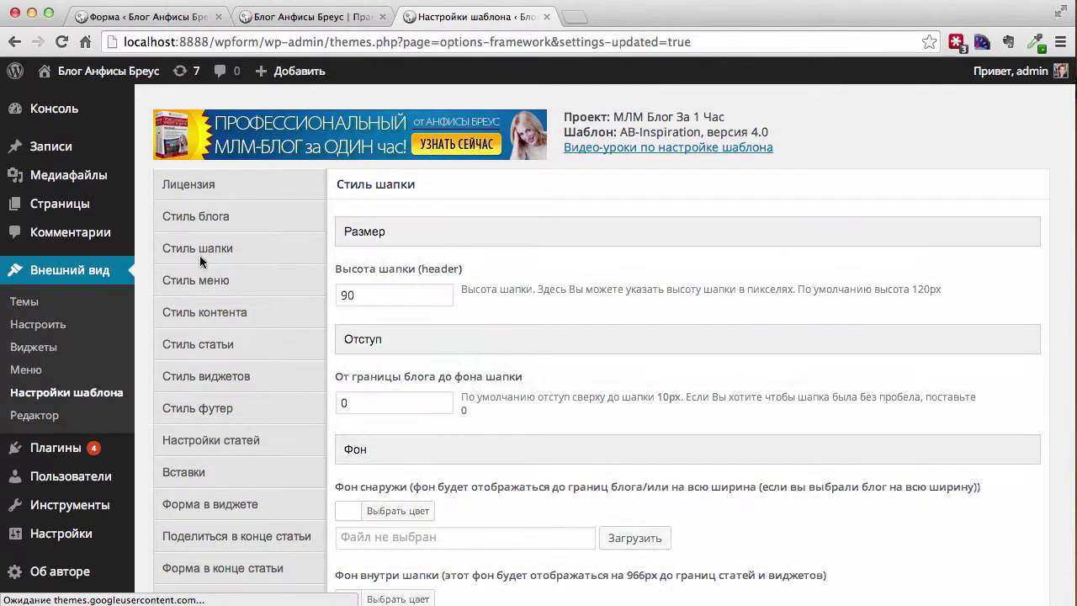
{"action": "left_click", "coordinate": [192, 278]}
{"action": "scroll", "coordinate": [320, 183], "scroll_direction": "down", "scroll_amount": 3}
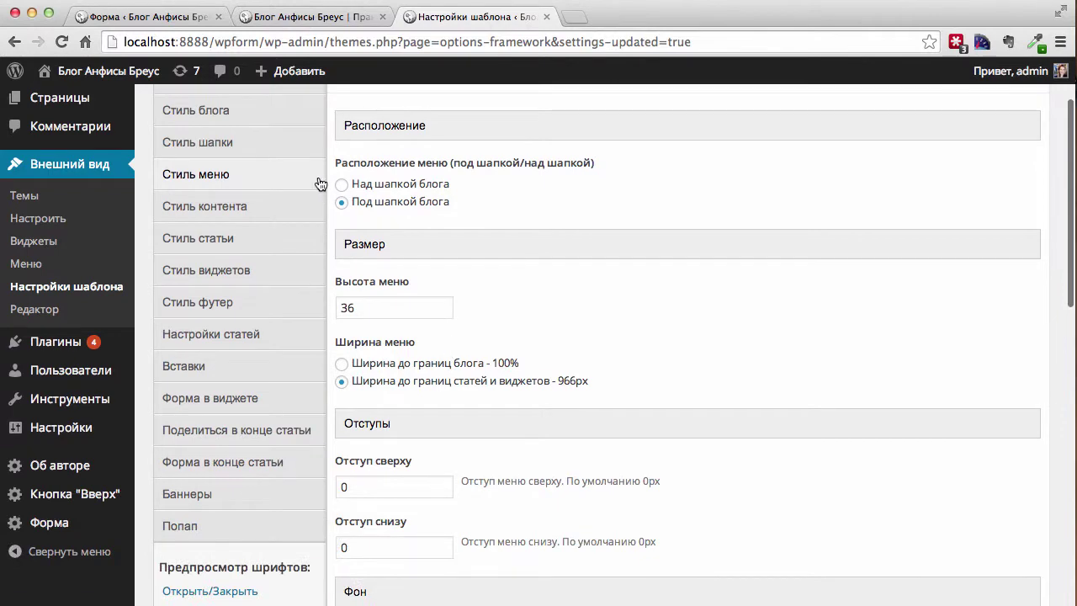
{"action": "scroll", "coordinate": [348, 204], "scroll_direction": "down", "scroll_amount": 5}
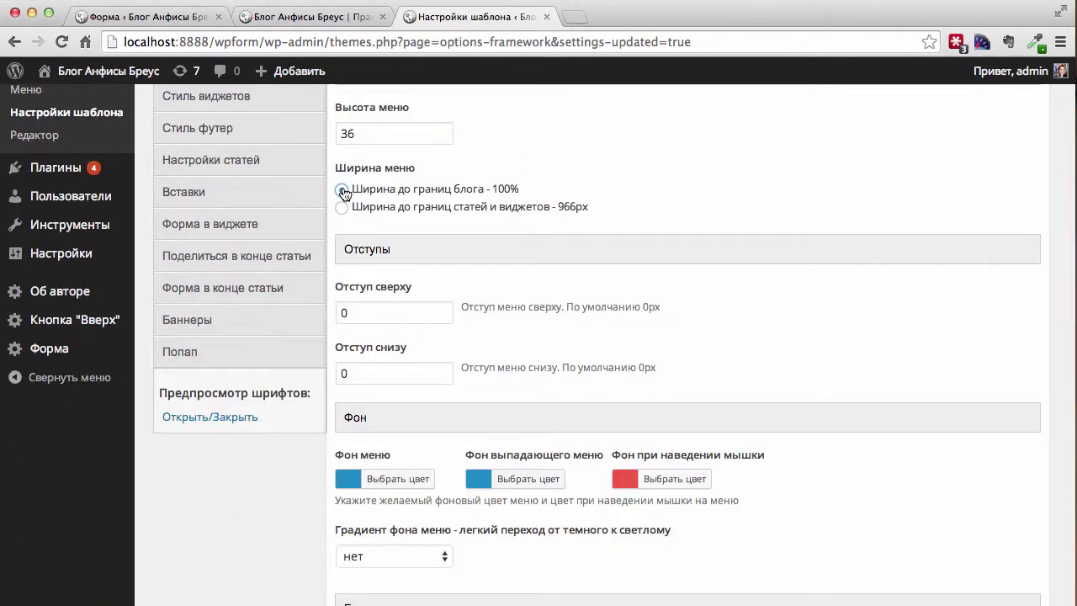
Set the menu background and its mouse-over background to white (#ffffff), and the drop-down menu background to blue #1e73be
{"action": "scroll", "coordinate": [486, 276], "scroll_direction": "down", "scroll_amount": 4}
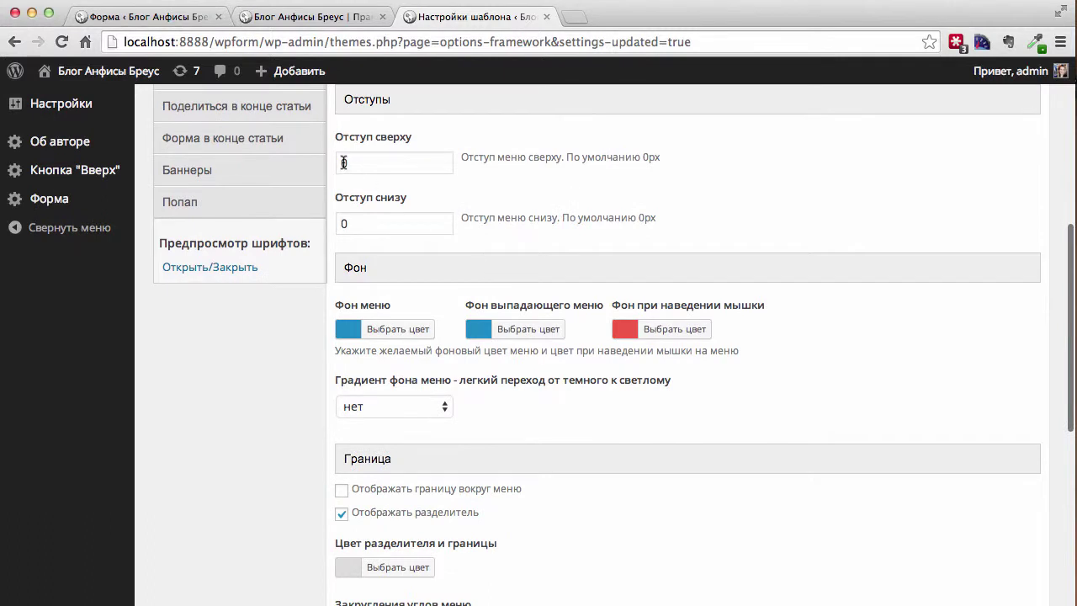
{"action": "scroll", "coordinate": [471, 266], "scroll_direction": "down", "scroll_amount": 3}
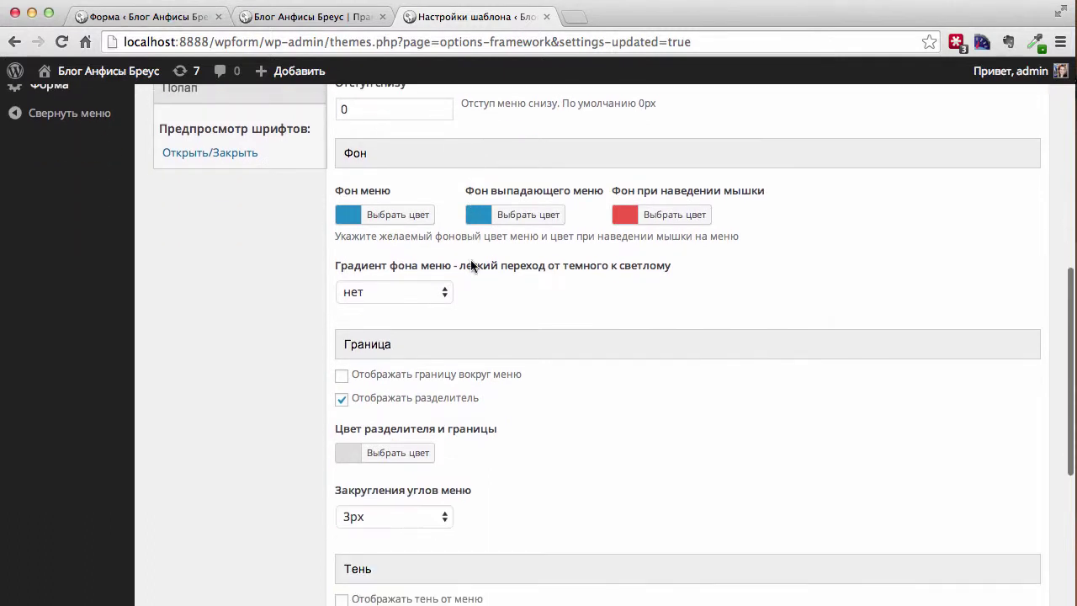
{"action": "left_click", "coordinate": [397, 214]}
{"action": "left_click", "coordinate": [371, 409]}
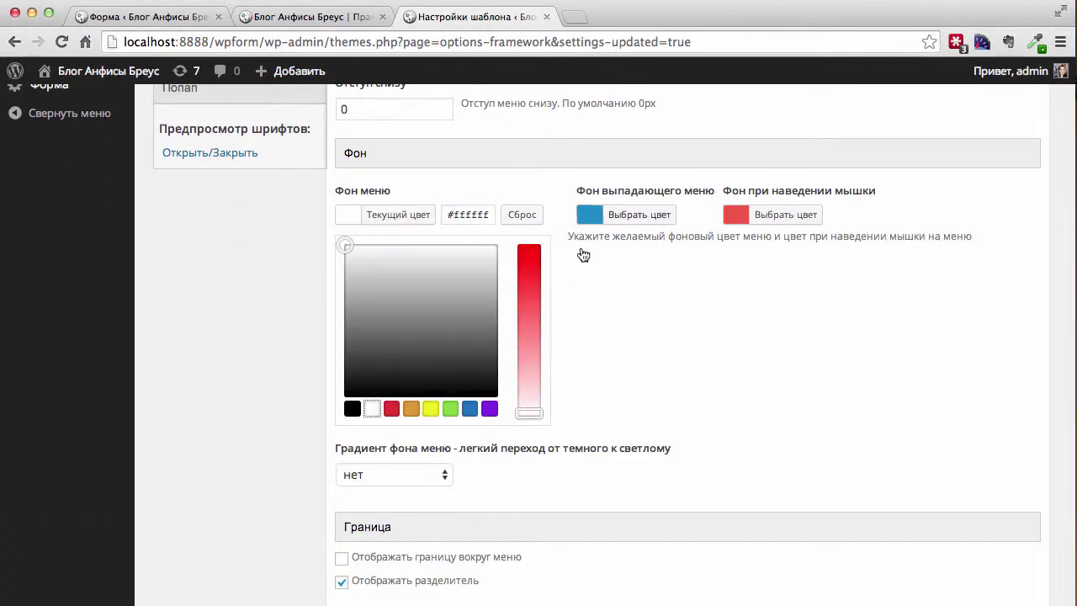
{"action": "left_click", "coordinate": [591, 214]}
{"action": "left_click", "coordinate": [822, 221]}
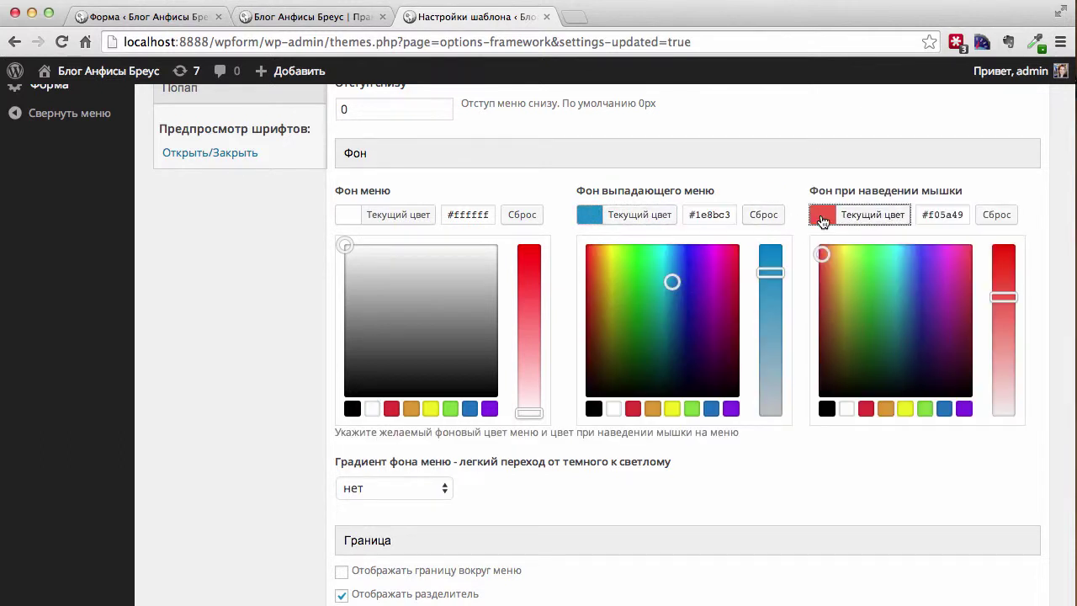
{"action": "left_click", "coordinate": [848, 410]}
{"action": "left_click", "coordinate": [488, 217]}
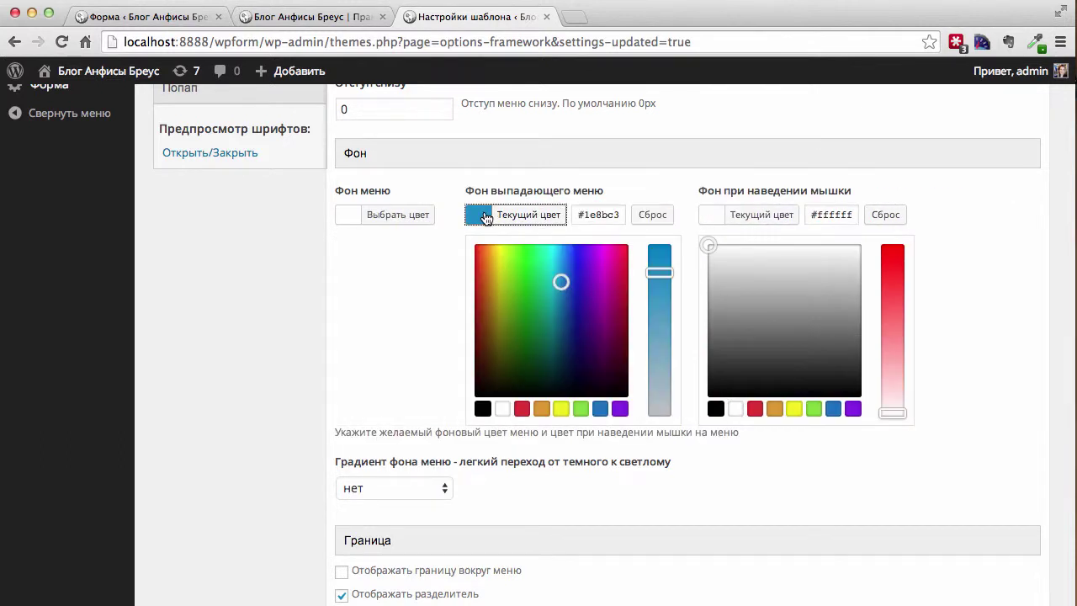
{"action": "left_click", "coordinate": [600, 409]}
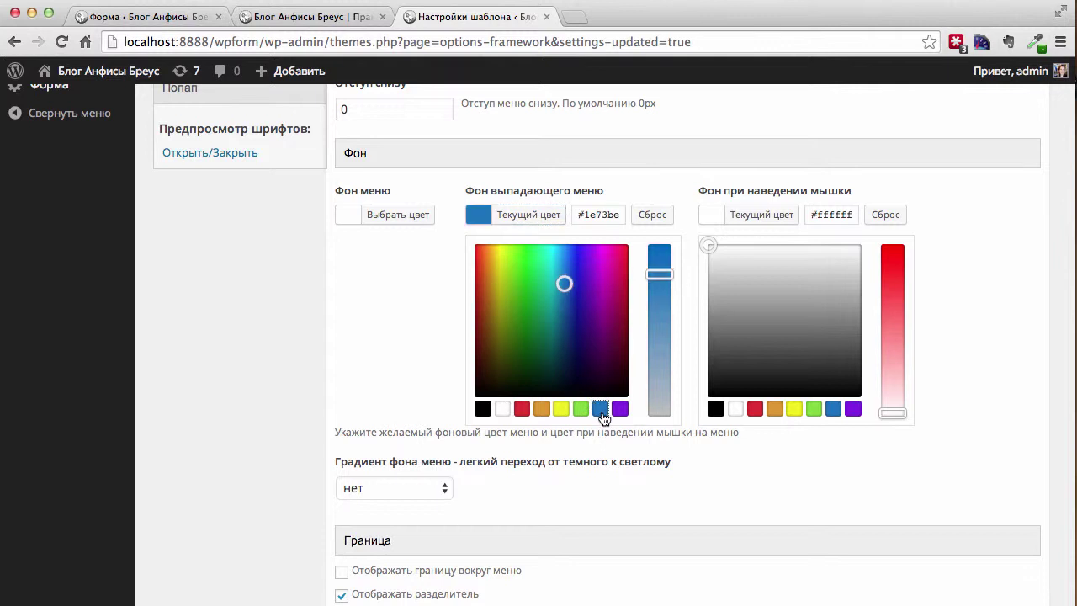
Set the menu's corner rounding (Закругления углов меню) to 0px
{"action": "scroll", "coordinate": [620, 469], "scroll_direction": "down", "scroll_amount": 5}
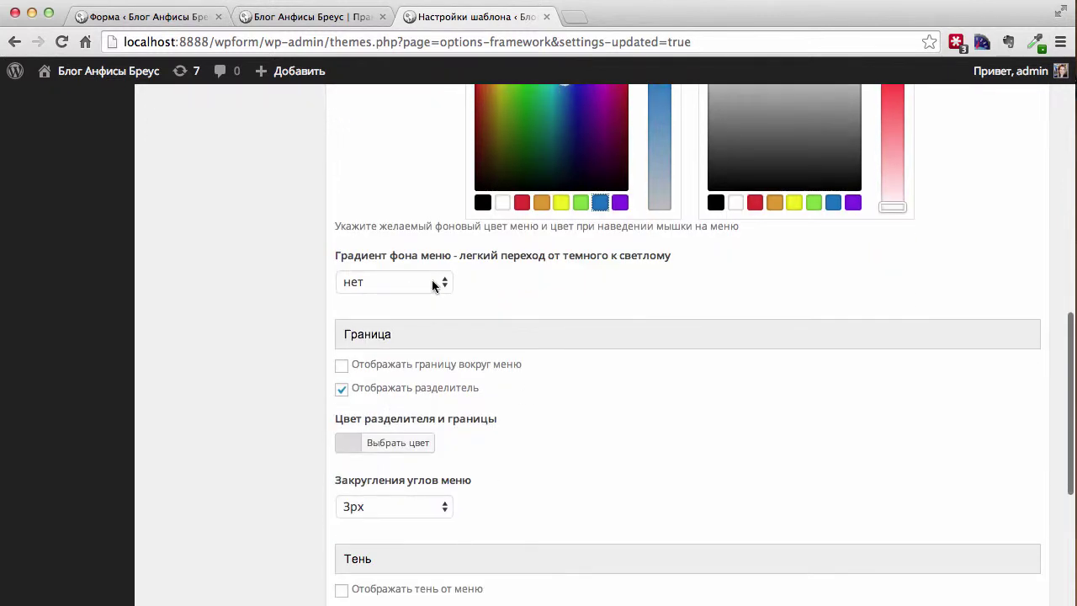
{"action": "scroll", "coordinate": [522, 409], "scroll_direction": "down", "scroll_amount": 5}
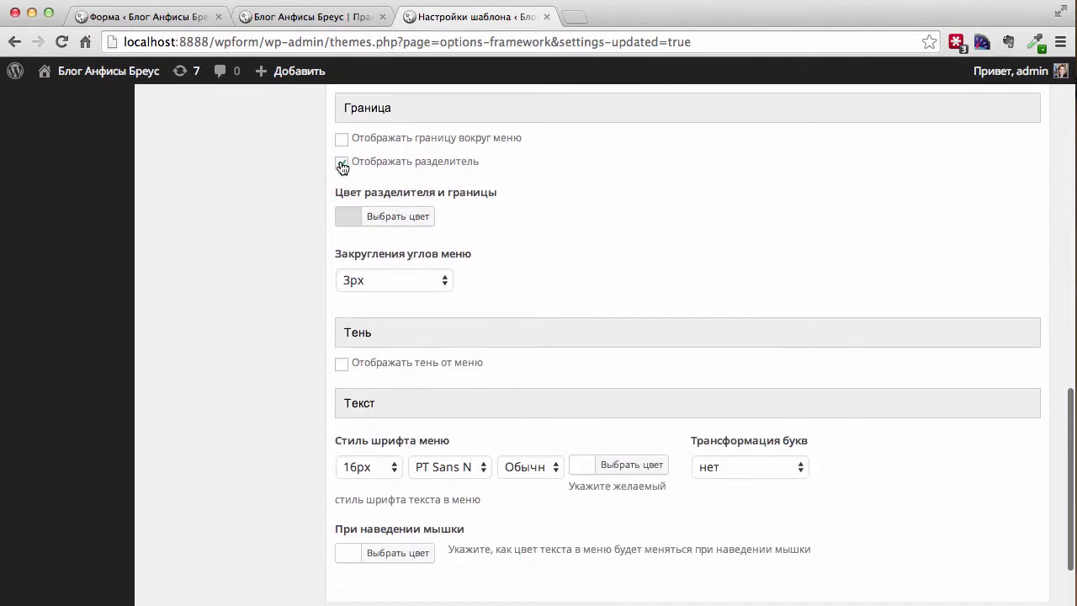
{"action": "scroll", "coordinate": [702, 301], "scroll_direction": "down", "scroll_amount": 3}
{"action": "left_click", "coordinate": [451, 202]}
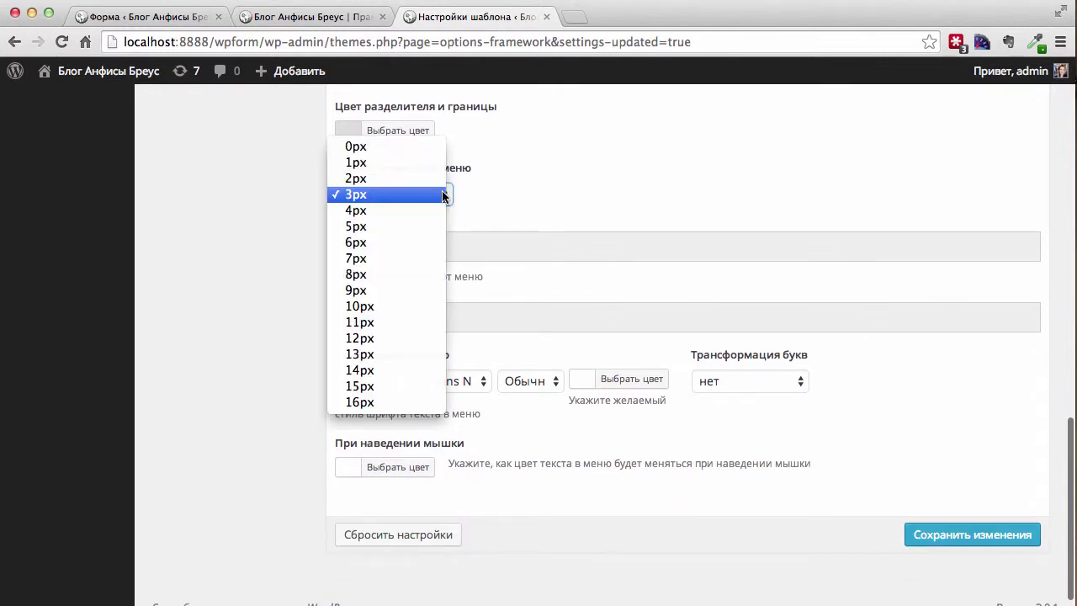
{"action": "left_click", "coordinate": [384, 146]}
Style the menu text as 14px Didact Gothic in black (#000000)
{"action": "scroll", "coordinate": [615, 296], "scroll_direction": "down", "scroll_amount": 1}
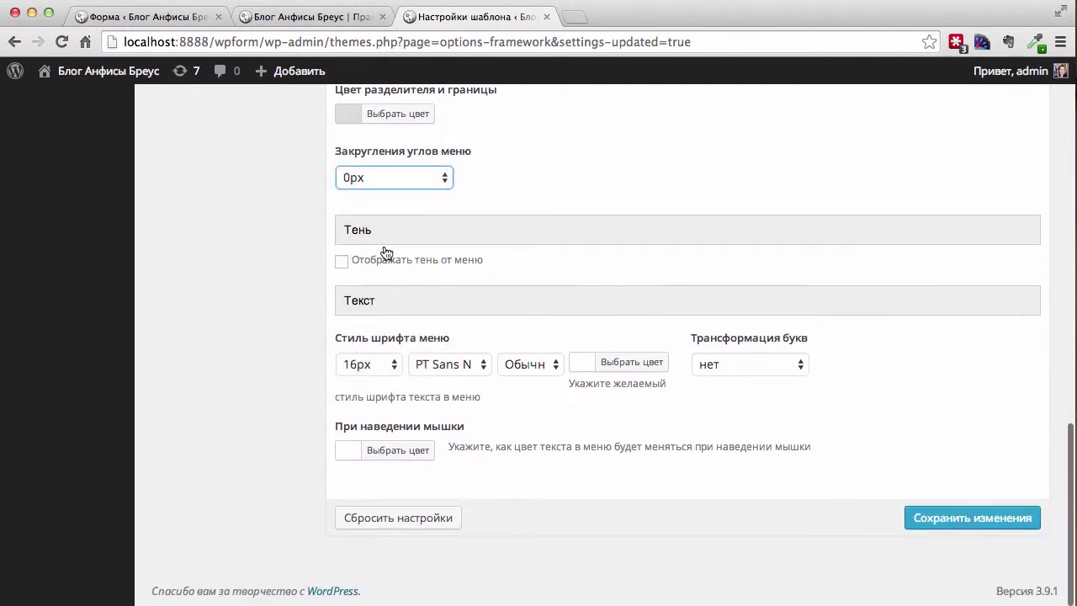
{"action": "left_click", "coordinate": [395, 366]}
{"action": "left_click", "coordinate": [362, 333]}
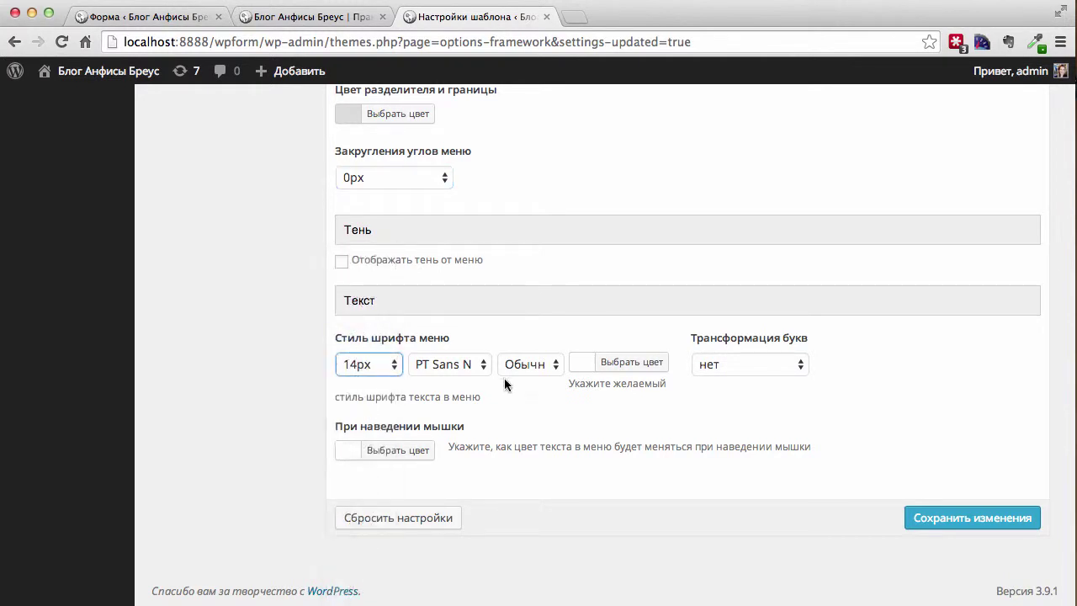
{"action": "left_click", "coordinate": [471, 364]}
{"action": "left_click", "coordinate": [472, 572]}
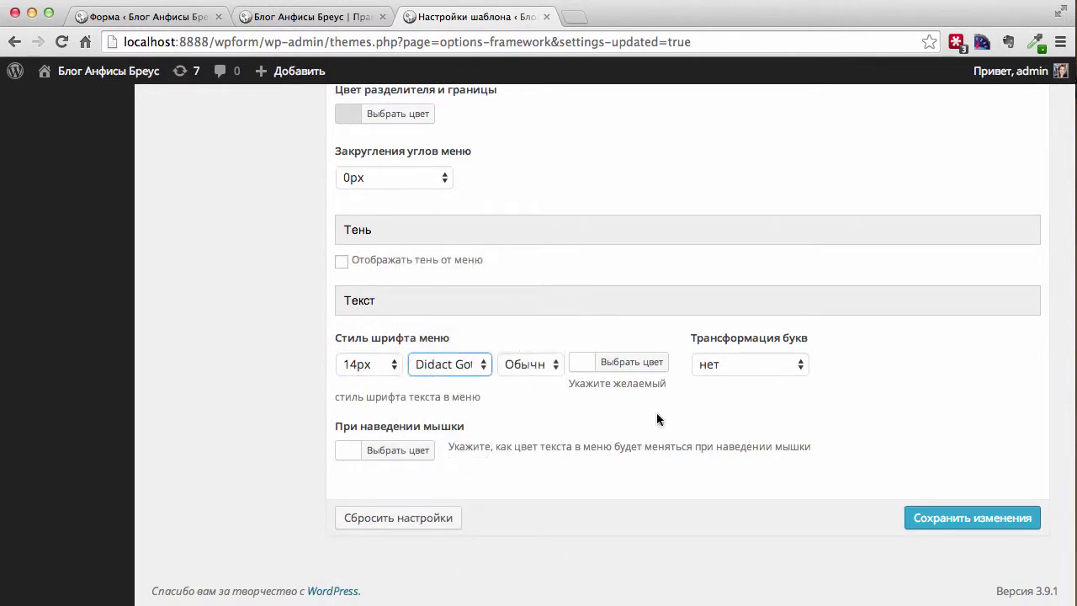
{"action": "left_click", "coordinate": [581, 371]}
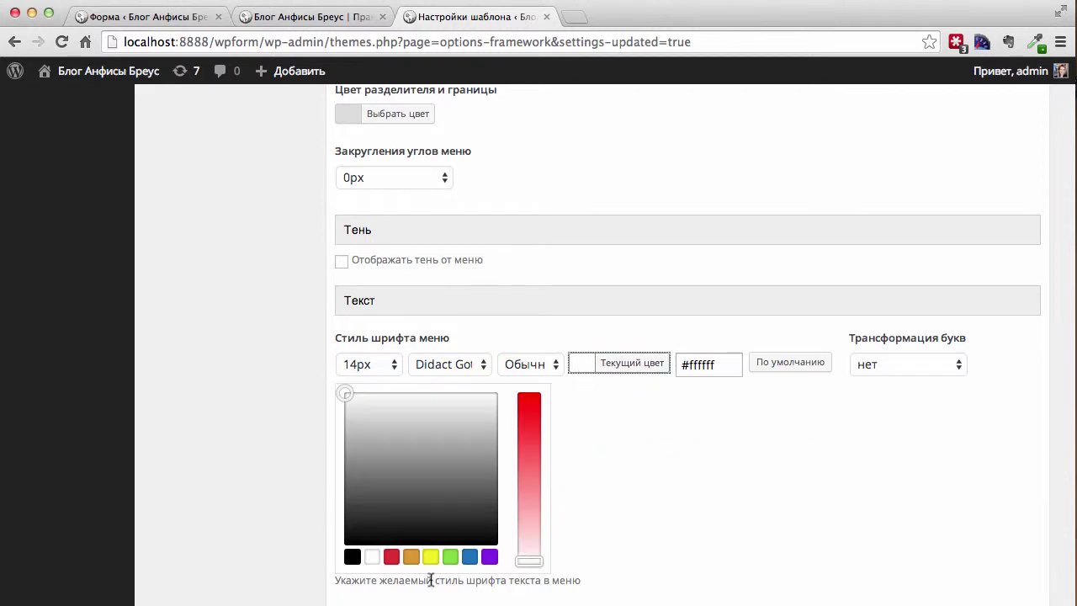
{"action": "left_click", "coordinate": [353, 556]}
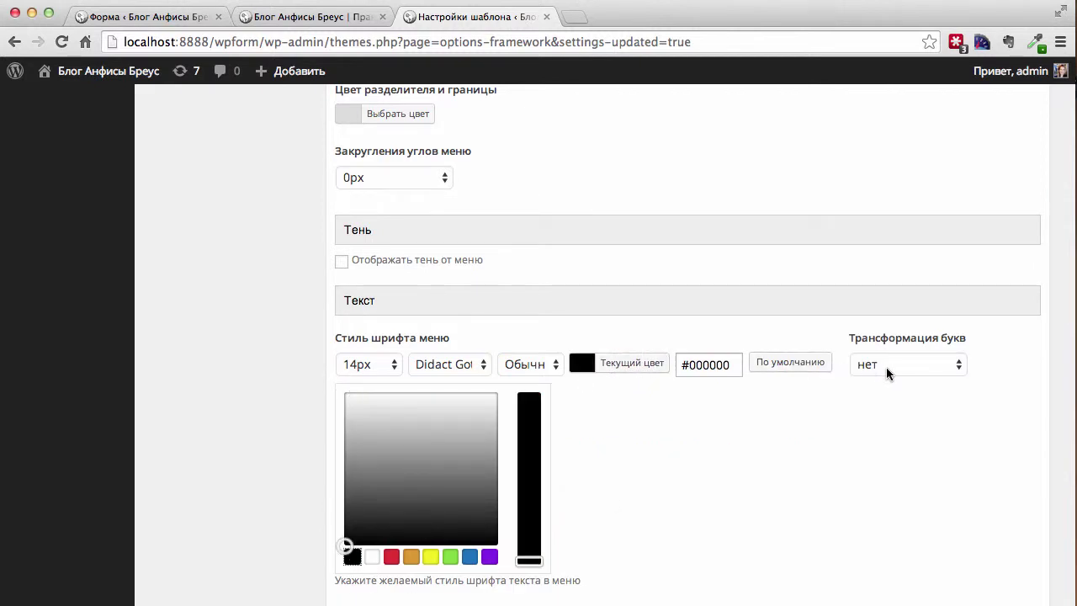
Set the menu text's letter transformation to маленькие
{"action": "left_click", "coordinate": [886, 367]}
{"action": "left_click", "coordinate": [852, 342]}
{"action": "left_click", "coordinate": [791, 368]}
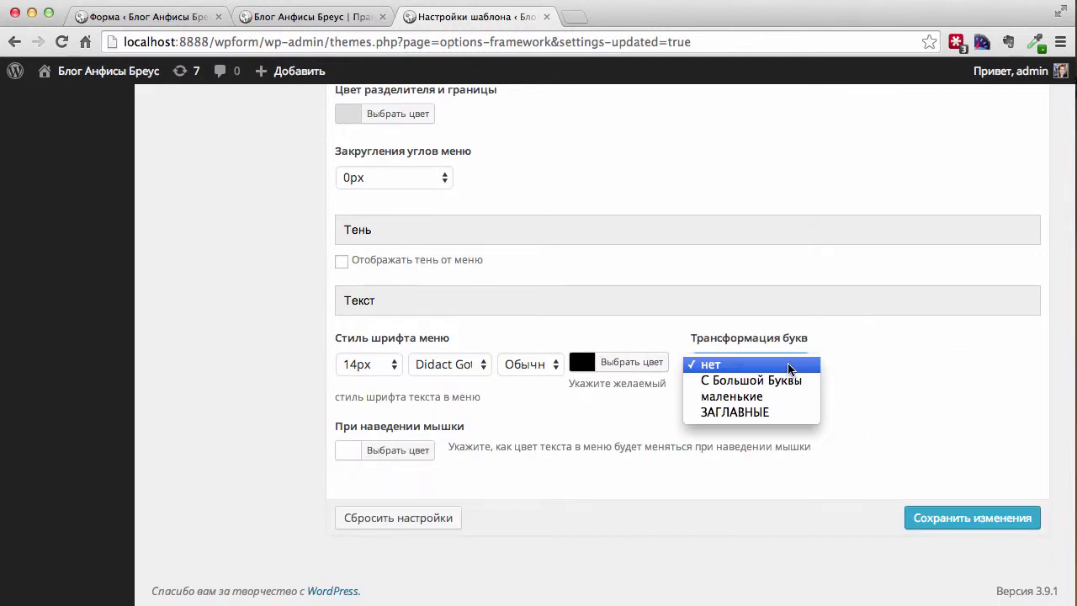
{"action": "left_click", "coordinate": [732, 399]}
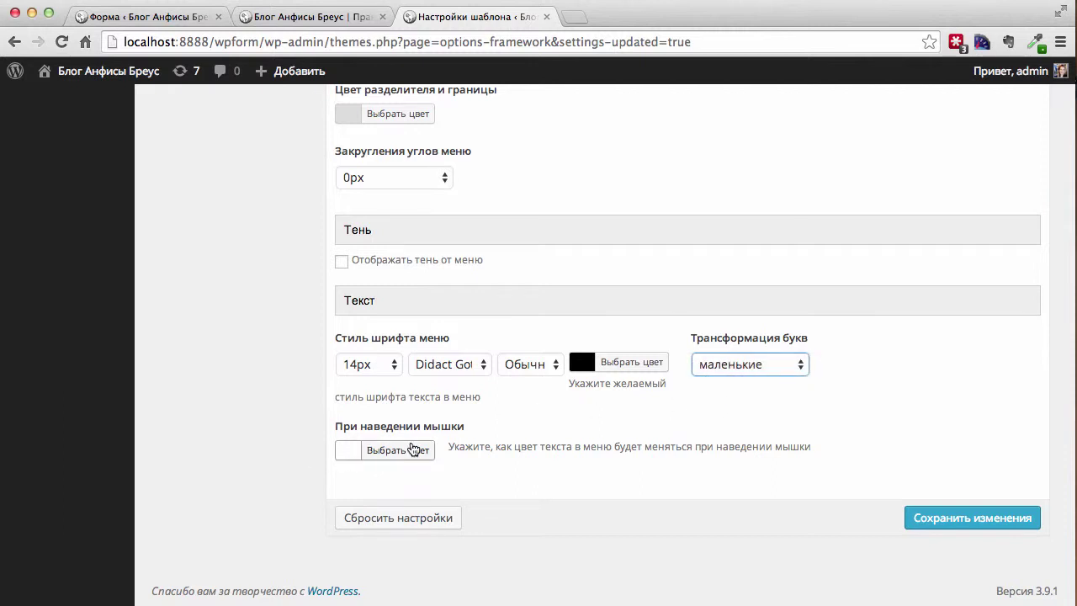
Set the menu text's mouse-over colour to blue #1e73be and save the template settings
{"action": "left_click", "coordinate": [354, 450]}
{"action": "scroll", "coordinate": [354, 450], "scroll_direction": "down", "scroll_amount": 3}
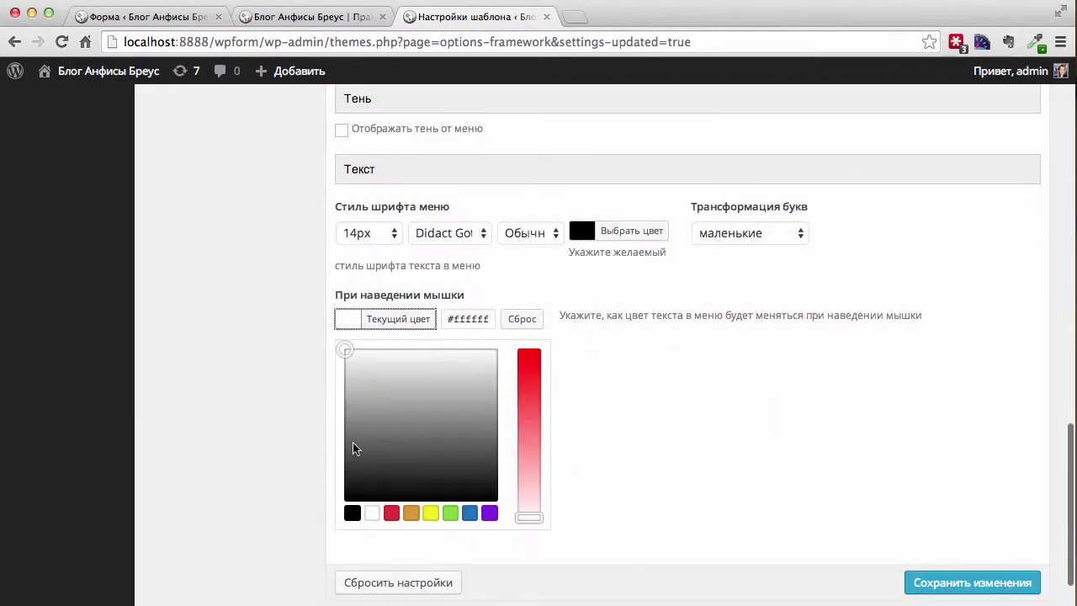
{"action": "left_click", "coordinate": [469, 512]}
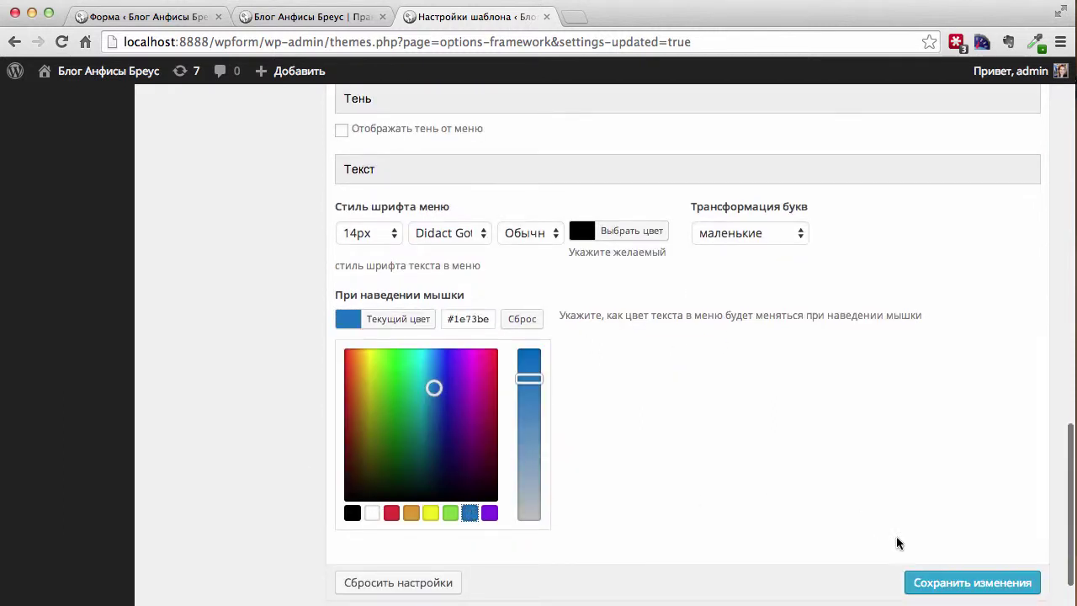
{"action": "left_click", "coordinate": [972, 582]}
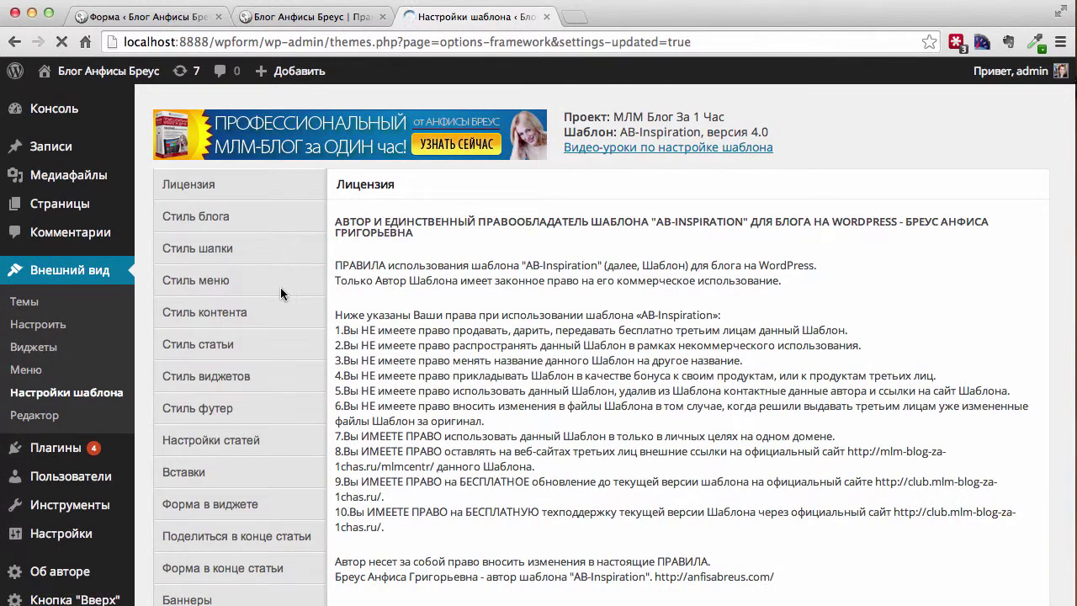
In the content style settings (Стиль контента), set the area around articles and widgets to 1000px wide with a white #ffffff background
{"action": "left_click", "coordinate": [210, 316]}
{"action": "scroll", "coordinate": [496, 425], "scroll_direction": "down", "scroll_amount": 2}
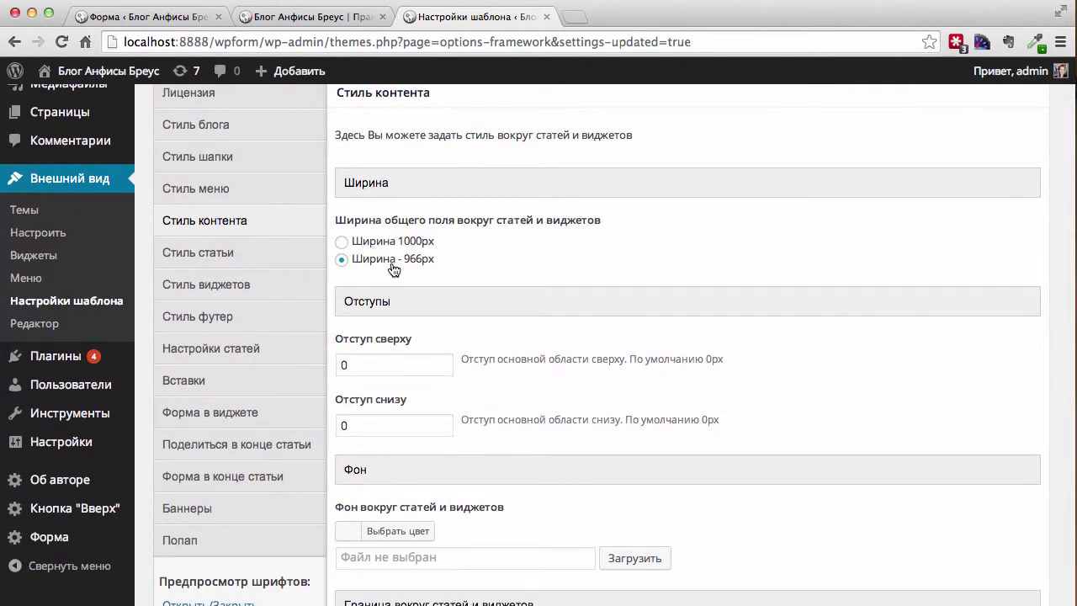
{"action": "left_click", "coordinate": [341, 241]}
{"action": "scroll", "coordinate": [498, 405], "scroll_direction": "down", "scroll_amount": 5}
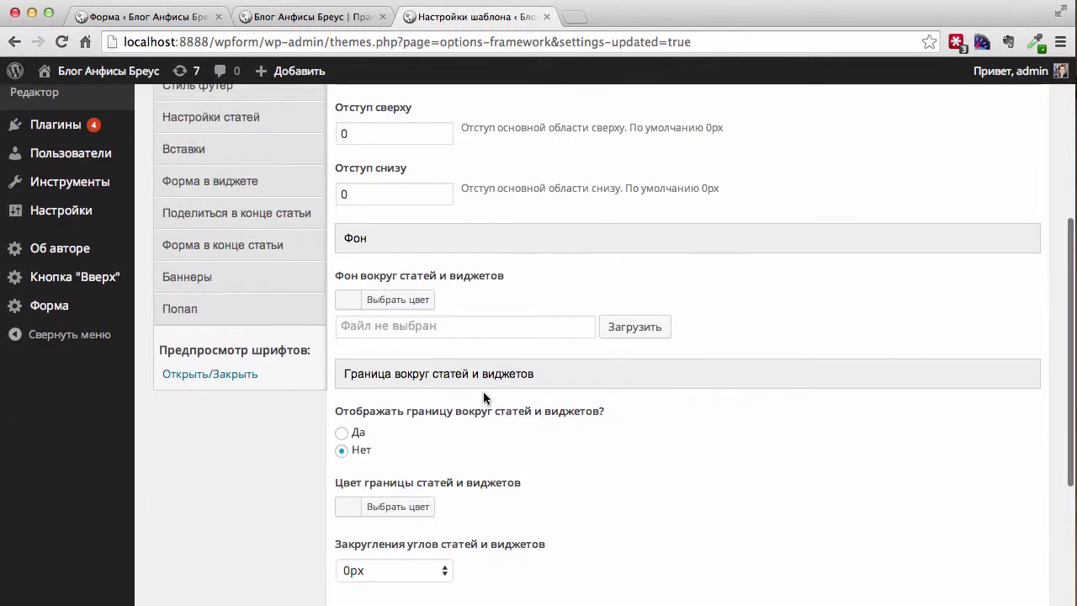
{"action": "left_click", "coordinate": [350, 303]}
{"action": "left_click", "coordinate": [370, 494]}
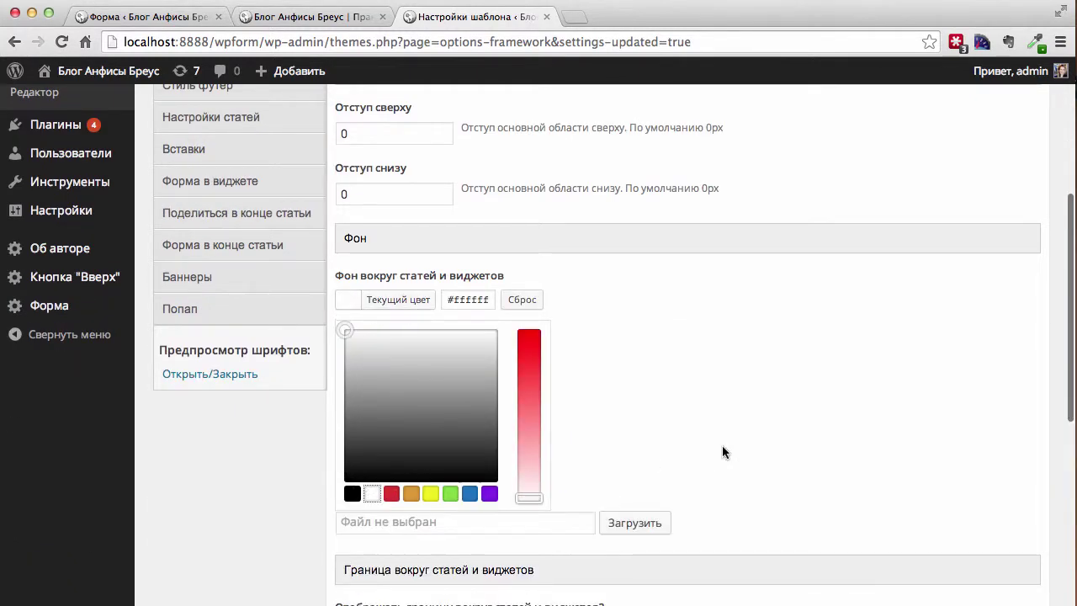
{"action": "scroll", "coordinate": [722, 453], "scroll_direction": "down", "scroll_amount": 4}
In the article style settings (Стиль статьи), turn off the border around articles
{"action": "scroll", "coordinate": [722, 449], "scroll_direction": "up", "scroll_amount": 7}
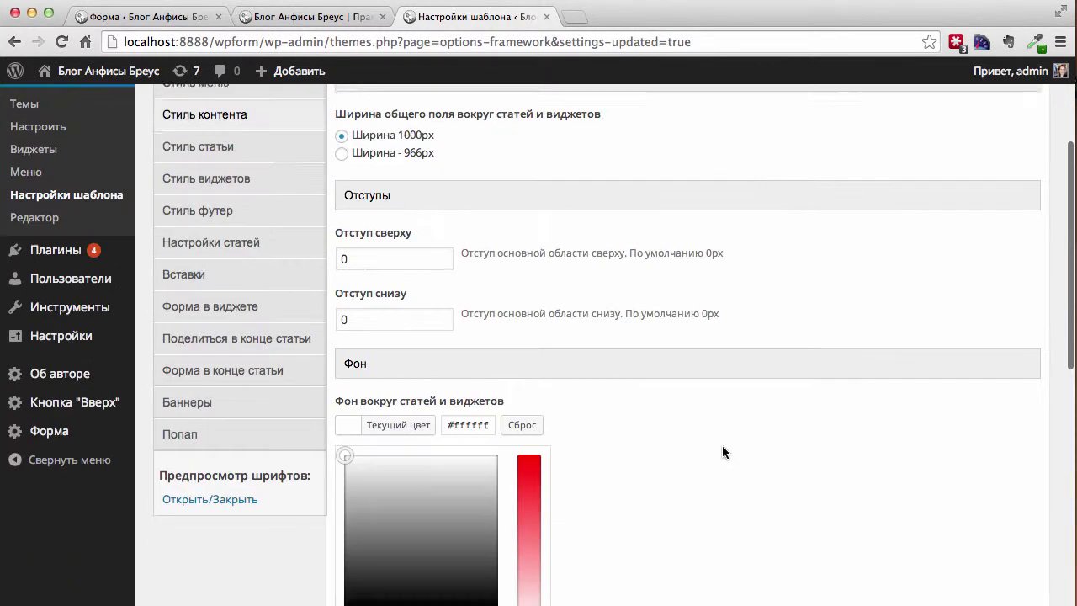
{"action": "left_click", "coordinate": [239, 179]}
{"action": "scroll", "coordinate": [531, 381], "scroll_direction": "down", "scroll_amount": 1}
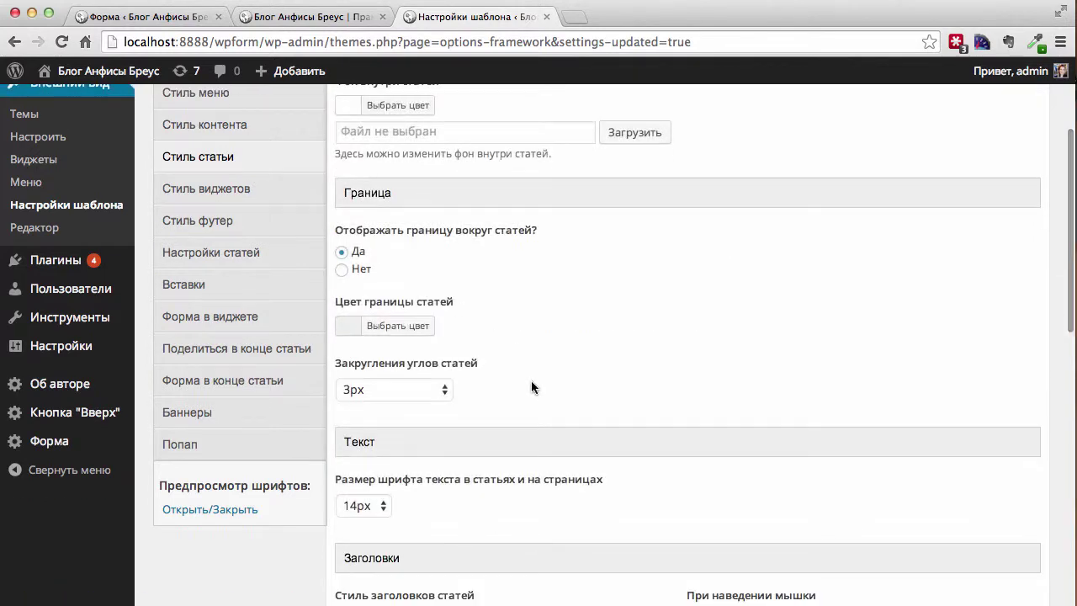
{"action": "scroll", "coordinate": [344, 273], "scroll_direction": "up", "scroll_amount": 1}
{"action": "scroll", "coordinate": [347, 274], "scroll_direction": "down", "scroll_amount": 4}
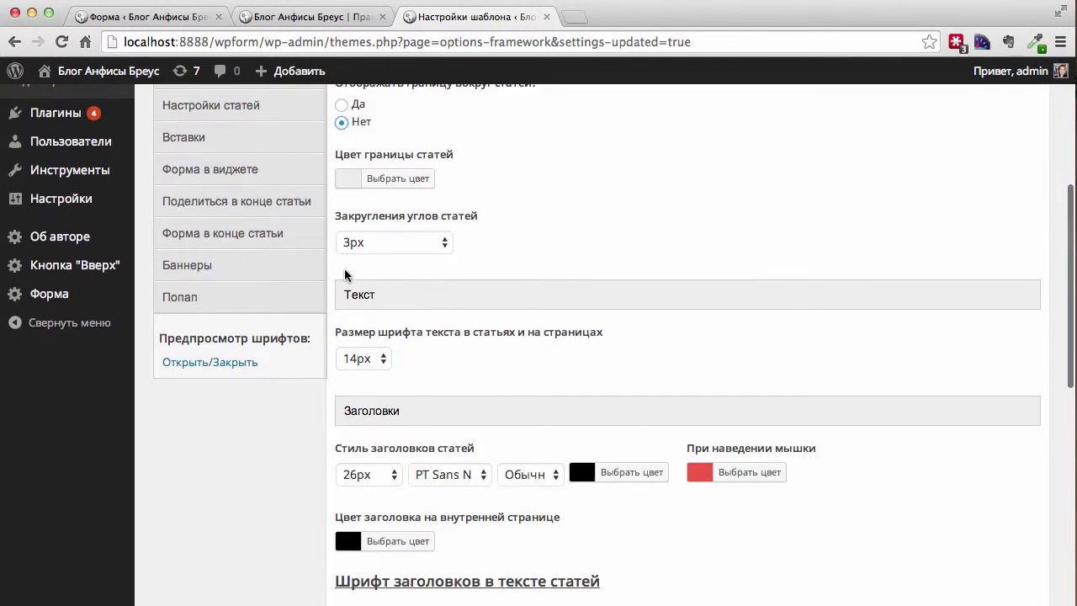
Set the mouse-over colour of the article titles to the blue preset
{"action": "scroll", "coordinate": [345, 274], "scroll_direction": "up", "scroll_amount": 6}
{"action": "scroll", "coordinate": [336, 272], "scroll_direction": "down", "scroll_amount": 7}
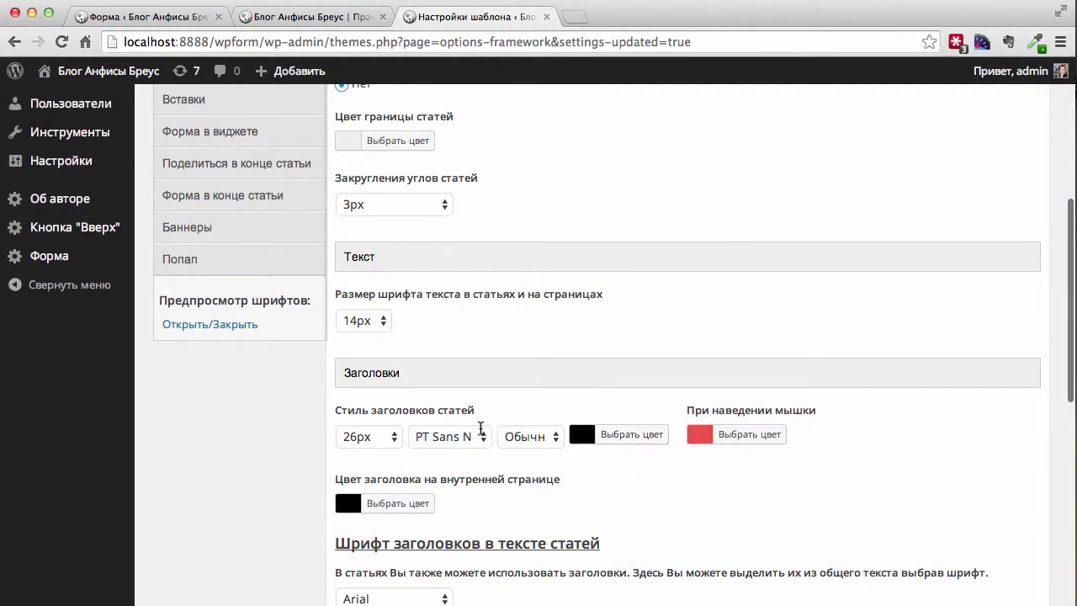
{"action": "left_click", "coordinate": [698, 444]}
{"action": "scroll", "coordinate": [699, 445], "scroll_direction": "down", "scroll_amount": 5}
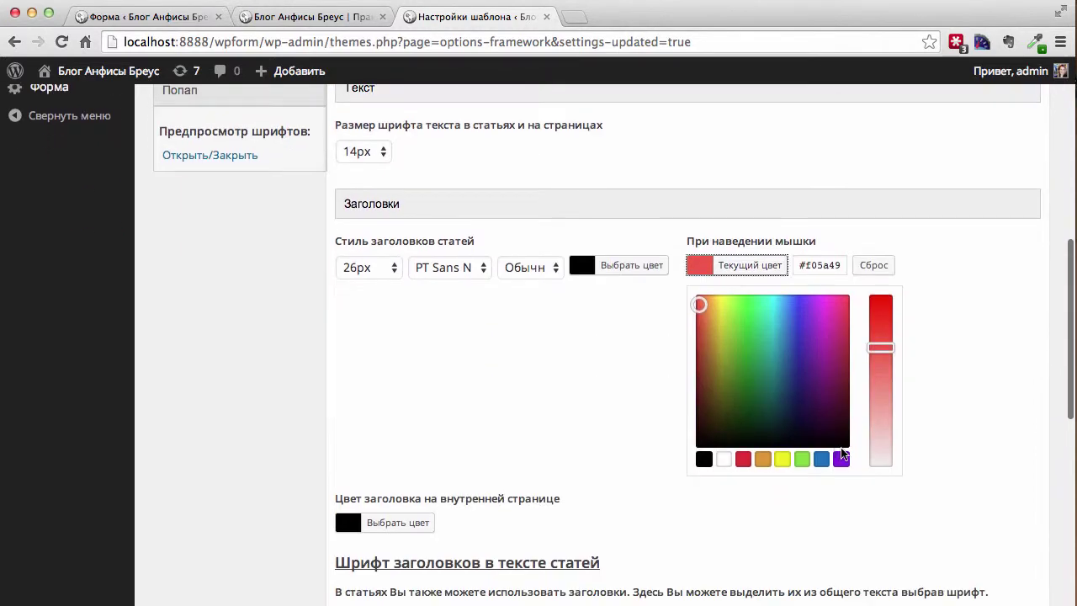
{"action": "left_click", "coordinate": [821, 458]}
In the widget style settings (Стиль виджетов), turn off the border around widgets
{"action": "scroll", "coordinate": [490, 464], "scroll_direction": "up", "scroll_amount": 15}
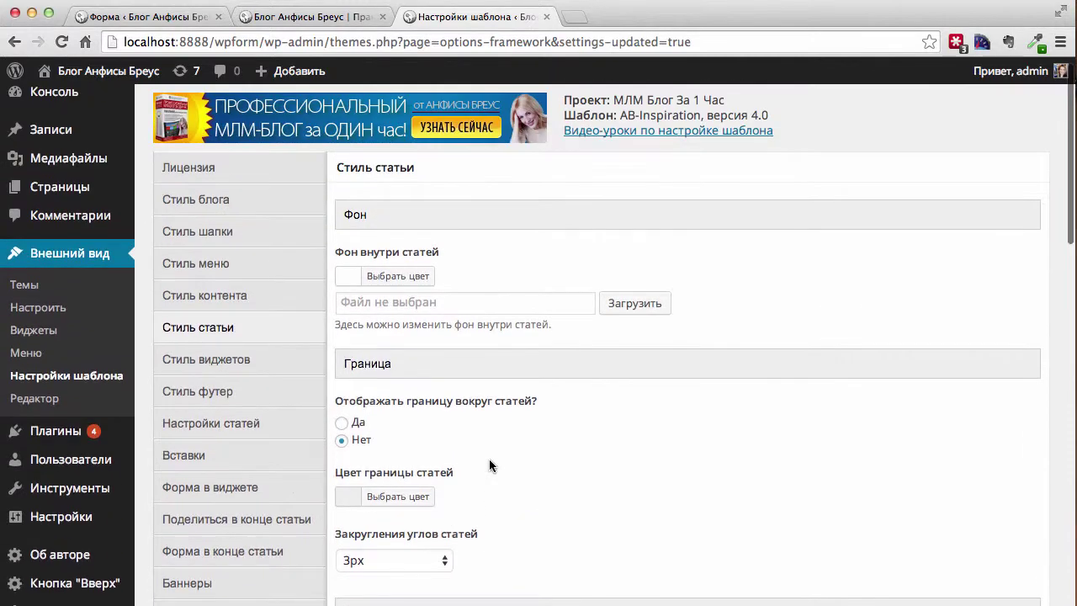
{"action": "left_click", "coordinate": [189, 357]}
{"action": "scroll", "coordinate": [585, 452], "scroll_direction": "down", "scroll_amount": 5}
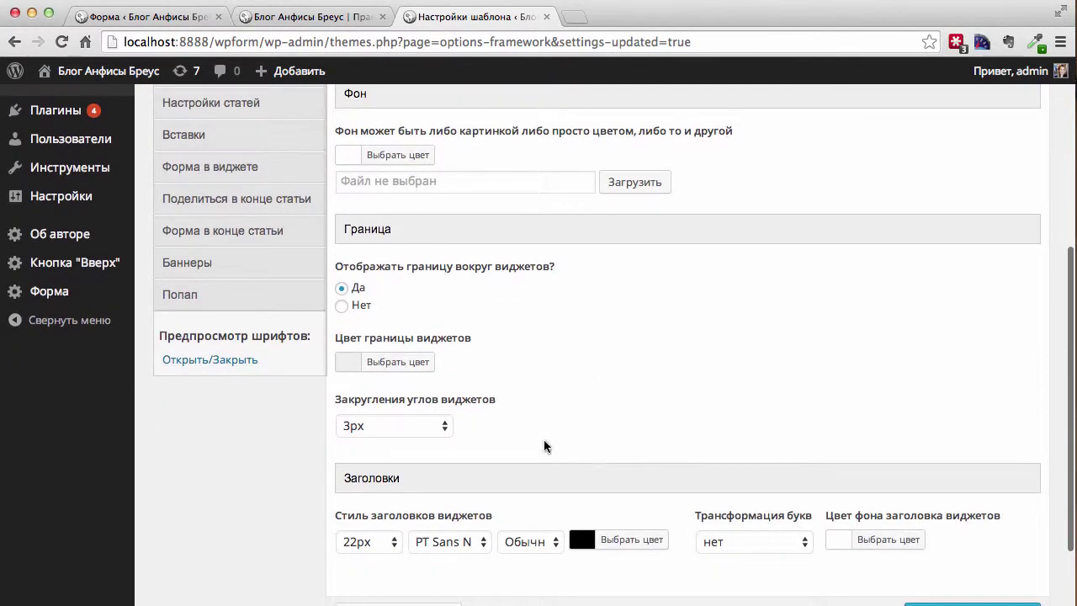
{"action": "left_click", "coordinate": [341, 306]}
{"action": "scroll", "coordinate": [589, 408], "scroll_direction": "down", "scroll_amount": 2}
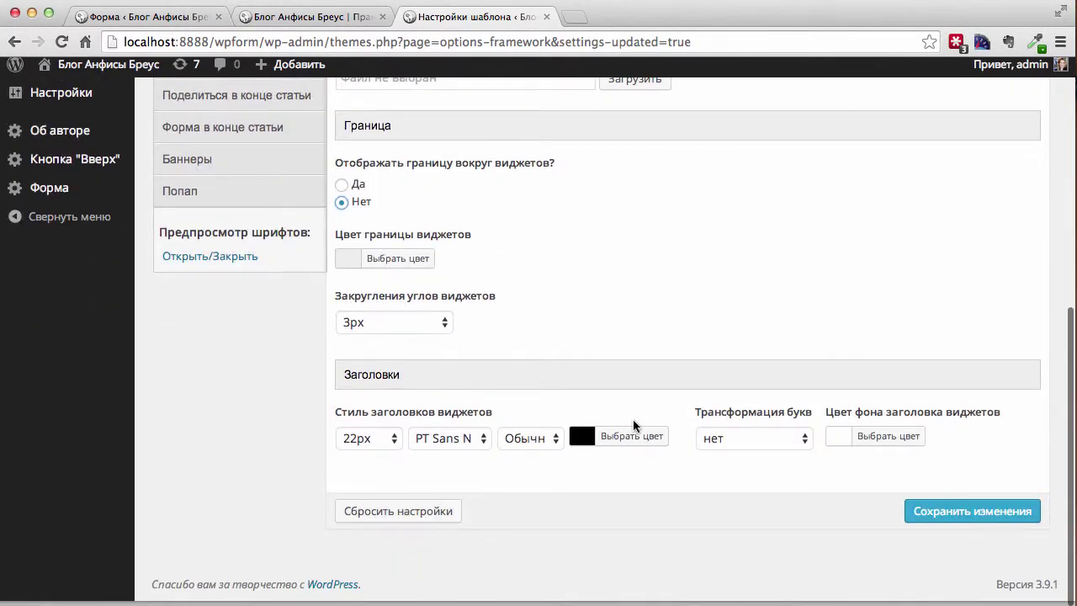
In the footer style settings (Стиль футер), set the footer background to the blue preset and save the template settings
{"action": "scroll", "coordinate": [633, 419], "scroll_direction": "up", "scroll_amount": 10}
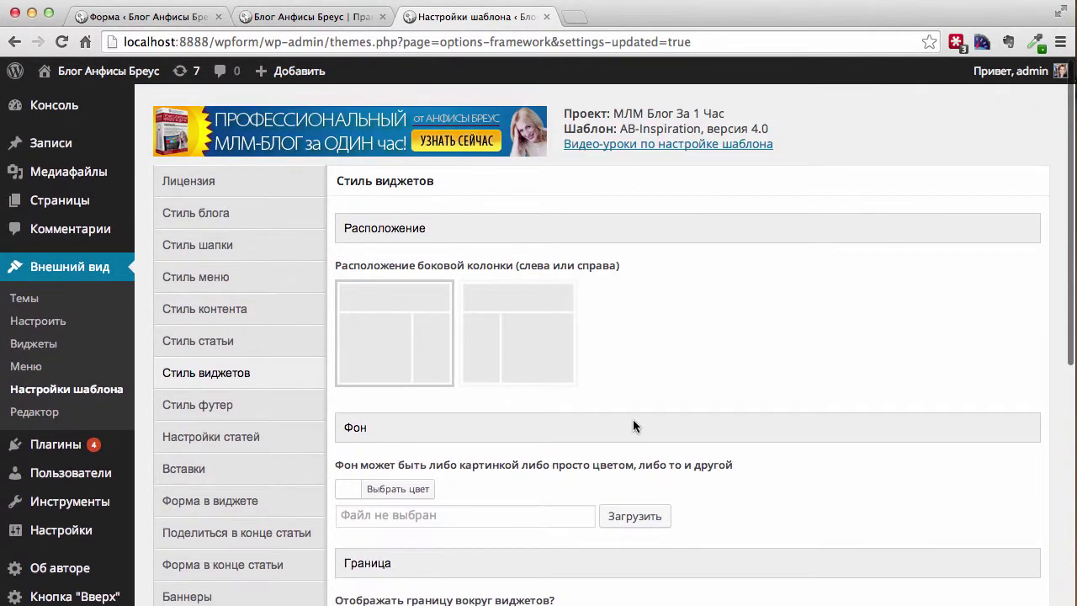
{"action": "left_click", "coordinate": [197, 405]}
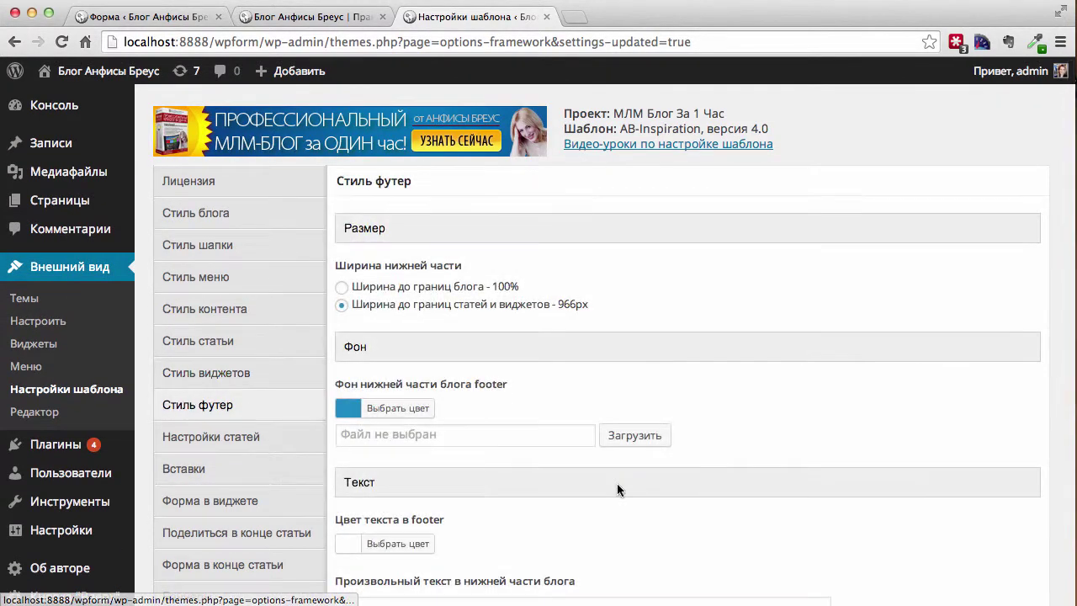
{"action": "scroll", "coordinate": [617, 483], "scroll_direction": "down", "scroll_amount": 2}
{"action": "left_click", "coordinate": [348, 303]}
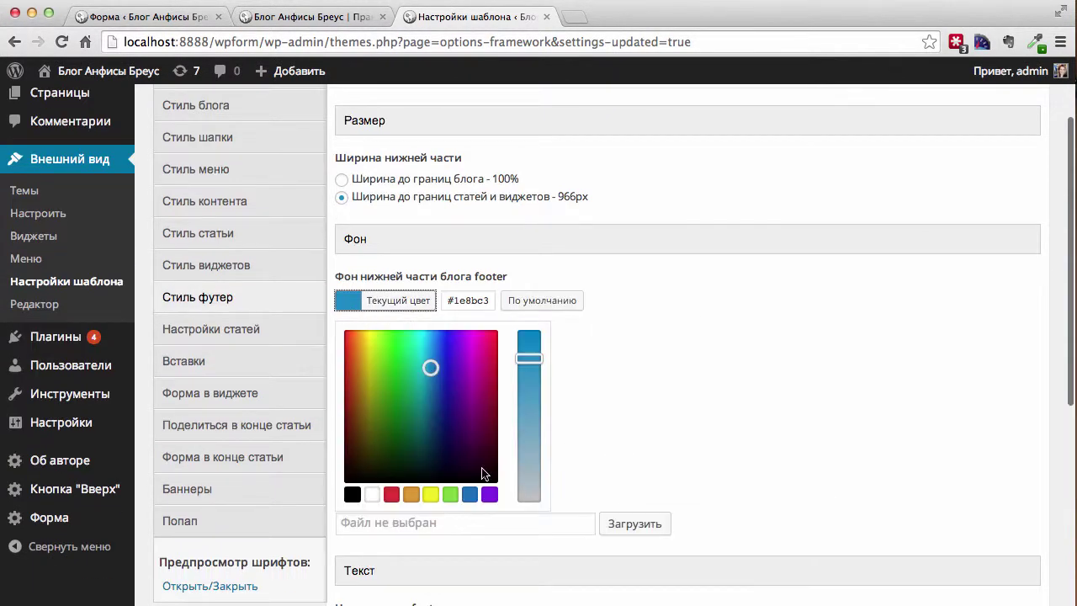
{"action": "left_click", "coordinate": [470, 494]}
{"action": "scroll", "coordinate": [731, 508], "scroll_direction": "down", "scroll_amount": 7}
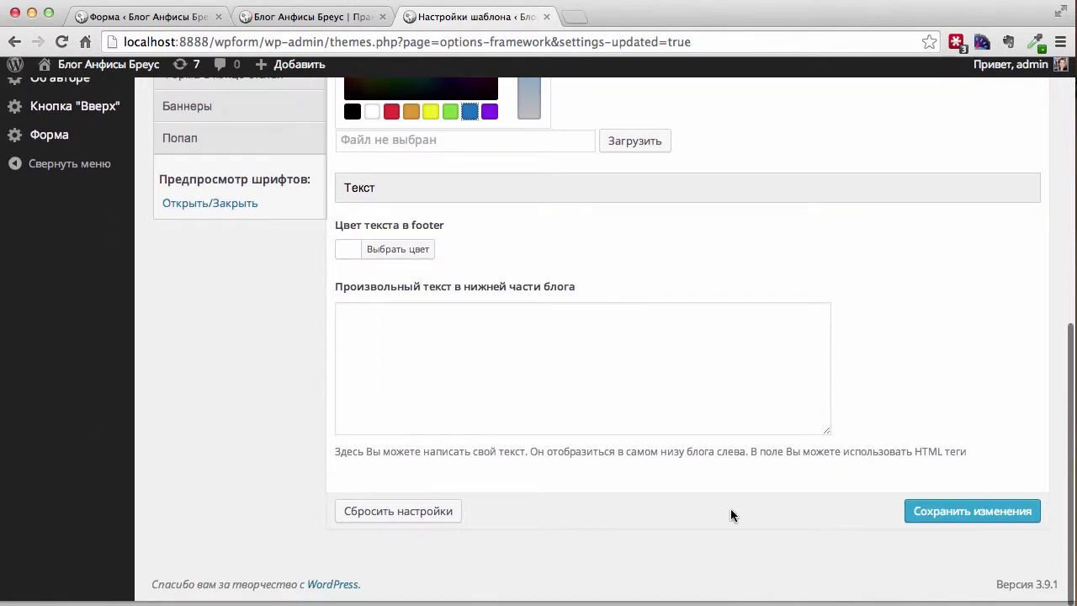
{"action": "scroll", "coordinate": [730, 515], "scroll_direction": "up", "scroll_amount": 10}
{"action": "scroll", "coordinate": [787, 509], "scroll_direction": "down", "scroll_amount": 10}
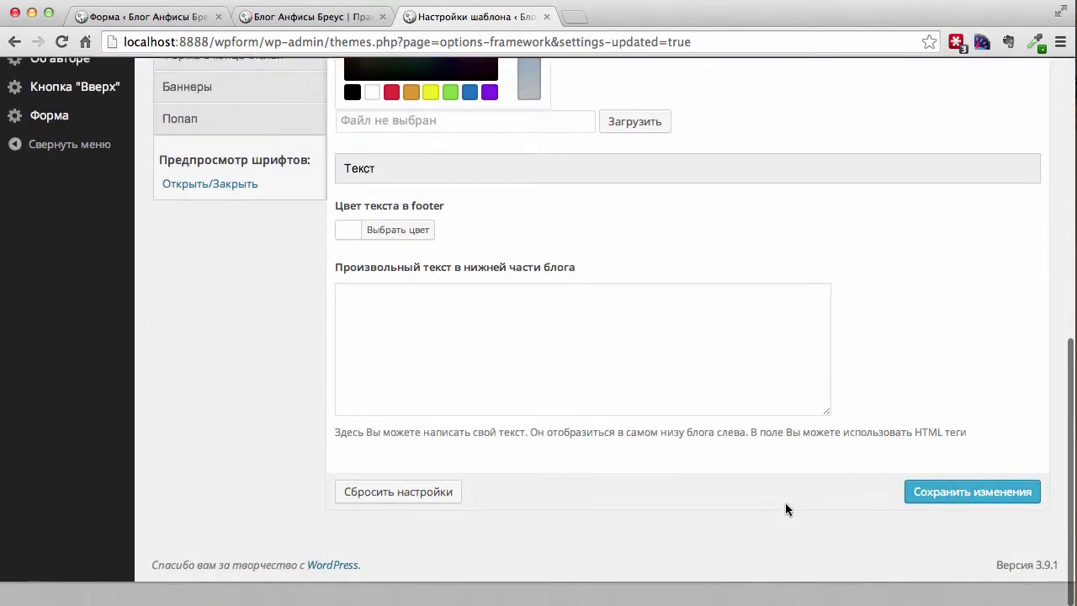
{"action": "left_click", "coordinate": [993, 523]}
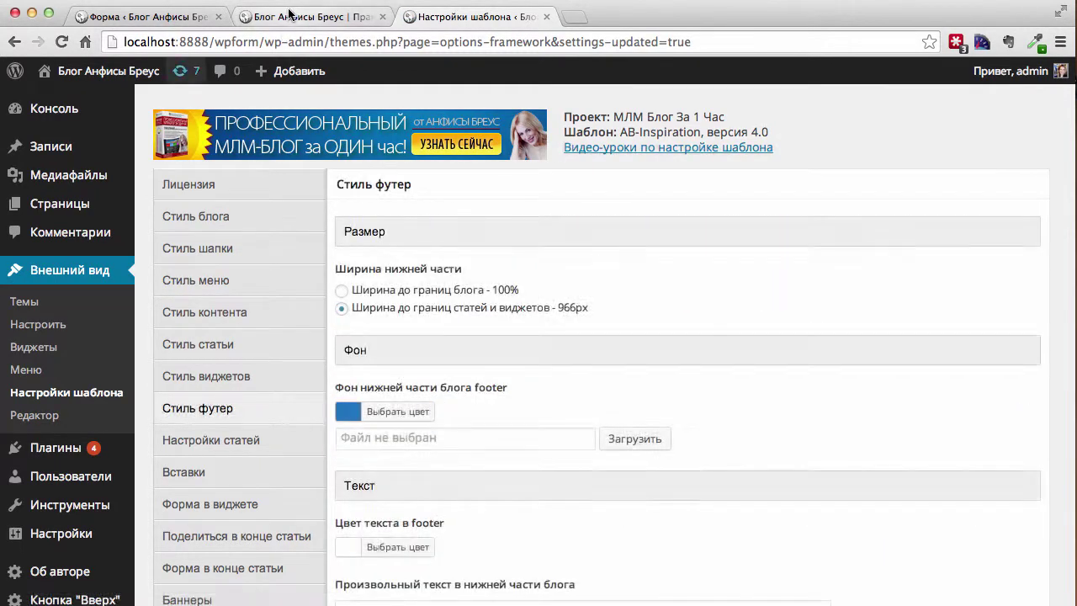
Reload the blog page and compare its header area with the reference design 5.png
{"action": "left_click", "coordinate": [289, 14]}
{"action": "key", "text": "super+r"}
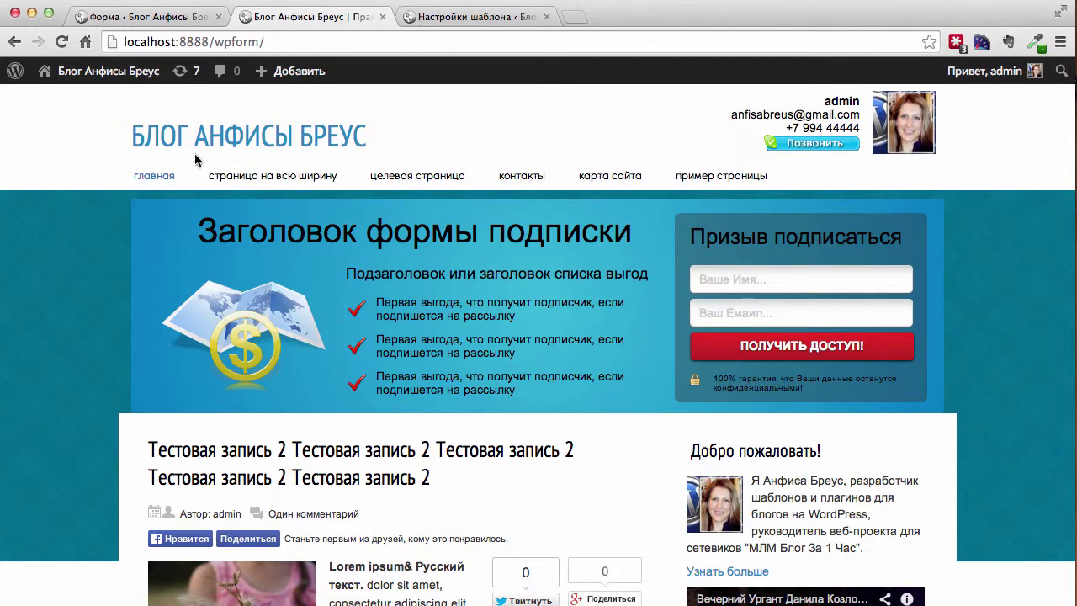
{"action": "left_click", "coordinate": [597, 601]}
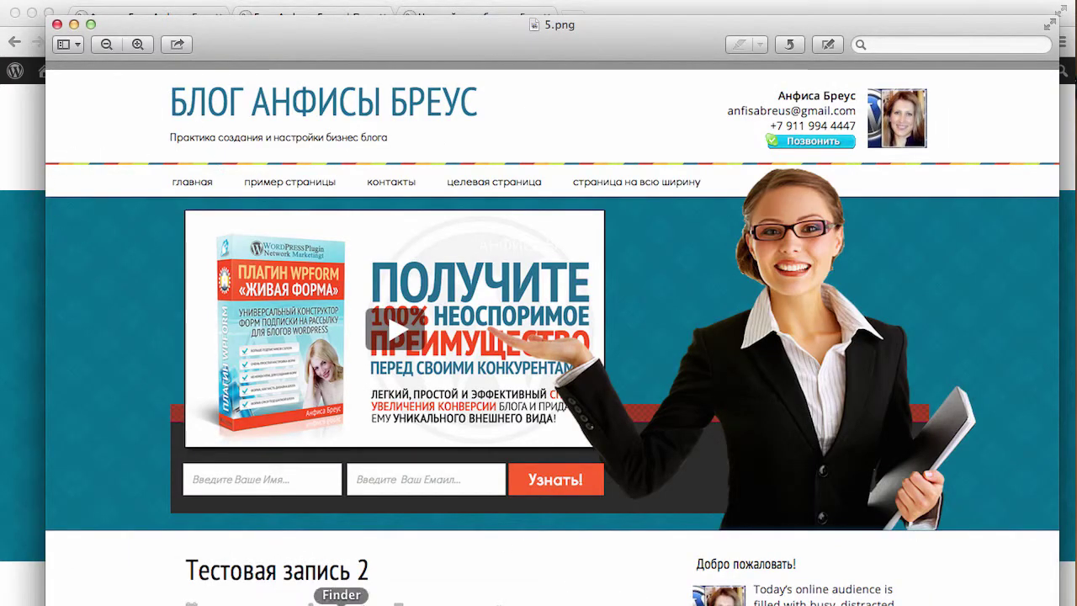
{"action": "left_click", "coordinate": [456, 600]}
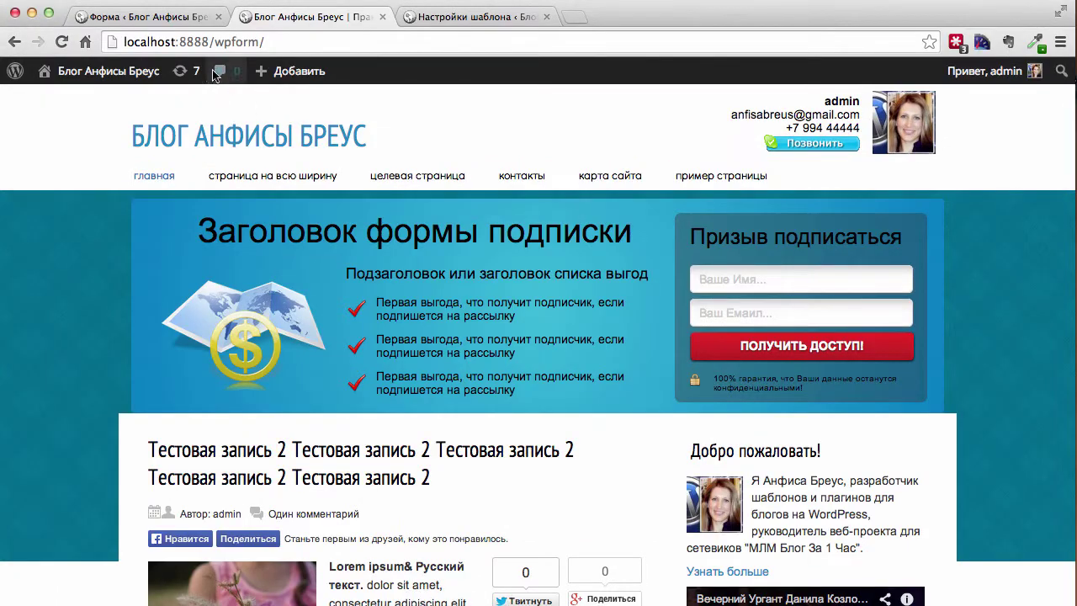
In the header style settings (Стиль шапки), use the multicoloured stripe image from the media library as the outer background, repeated horizontally
{"action": "left_click", "coordinate": [458, 17]}
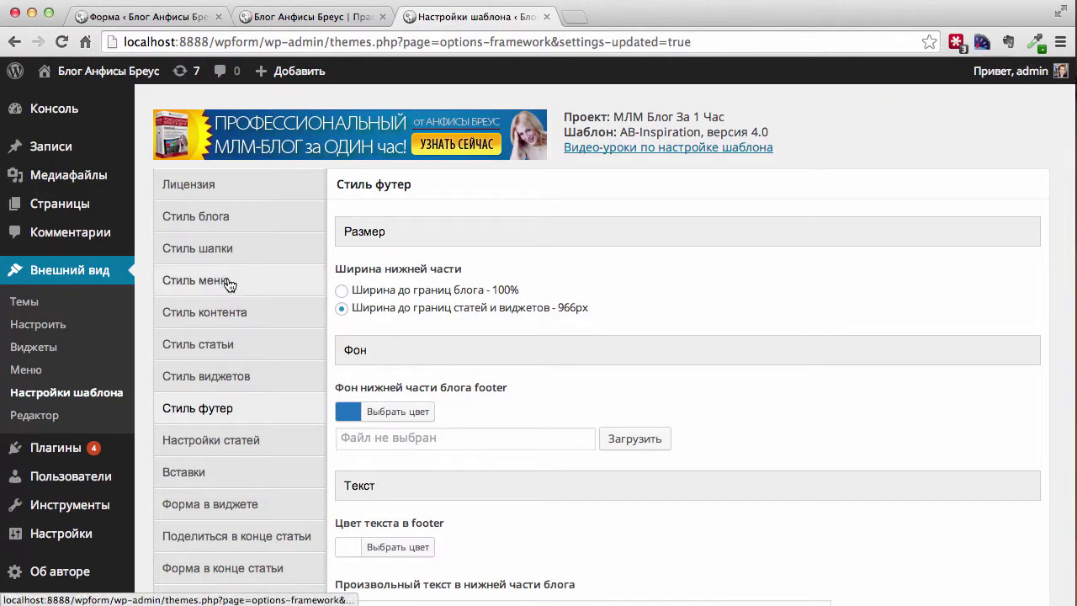
{"action": "left_click", "coordinate": [214, 248]}
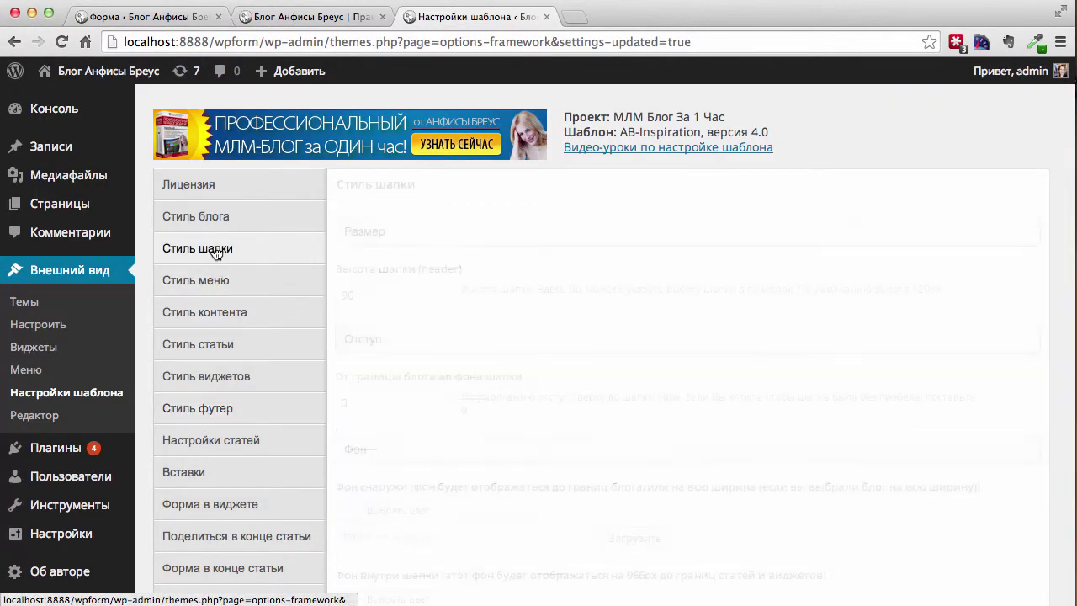
{"action": "scroll", "coordinate": [609, 427], "scroll_direction": "down", "scroll_amount": 5}
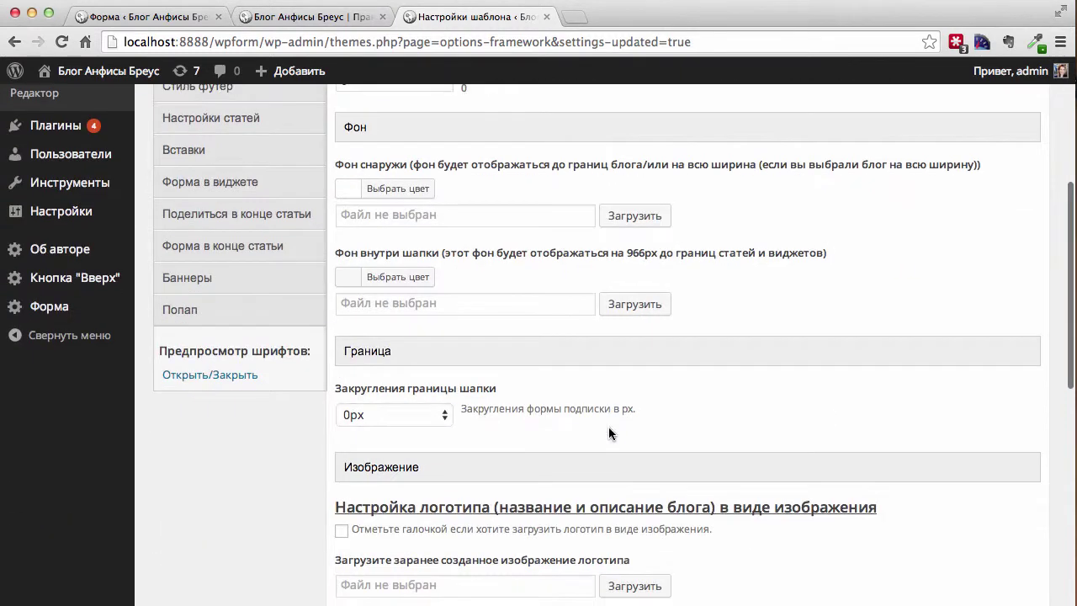
{"action": "left_click", "coordinate": [632, 216]}
{"action": "scroll", "coordinate": [355, 356], "scroll_direction": "down", "scroll_amount": 3}
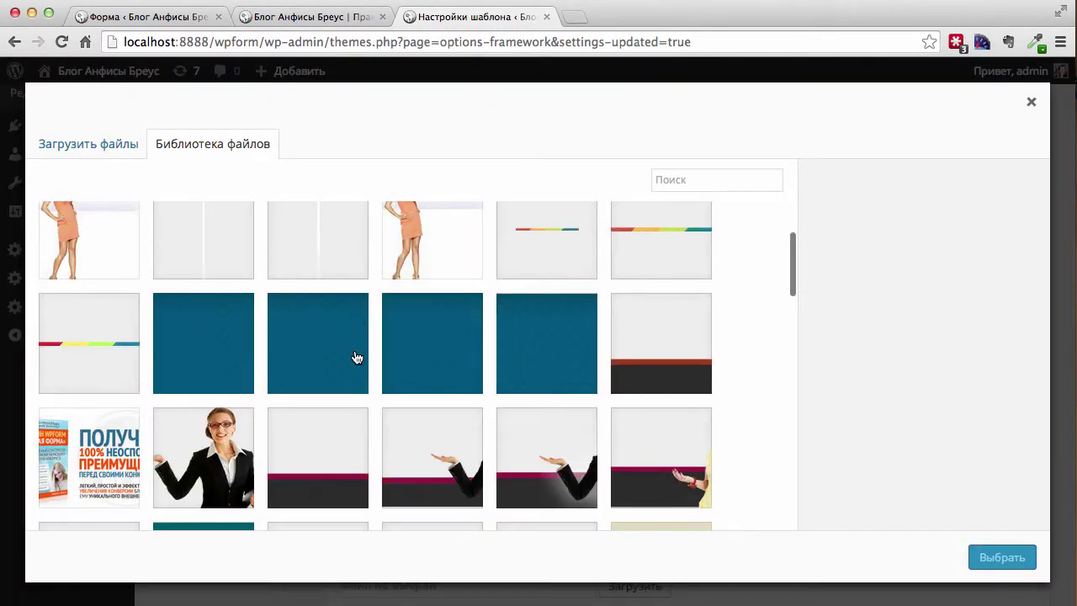
{"action": "left_click", "coordinate": [567, 241]}
{"action": "left_click", "coordinate": [999, 557]}
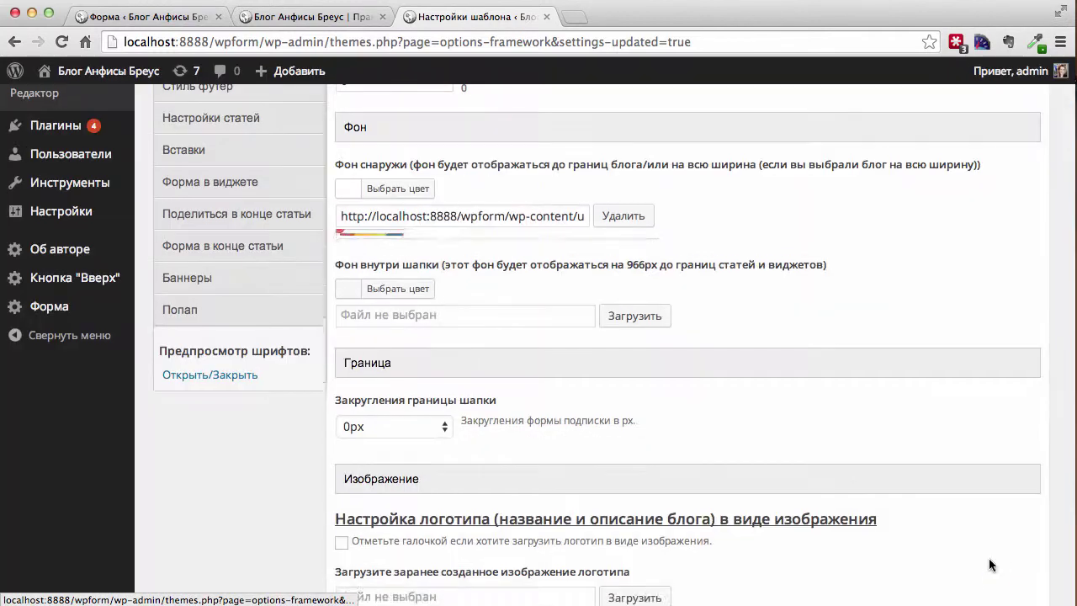
{"action": "left_click", "coordinate": [417, 267]}
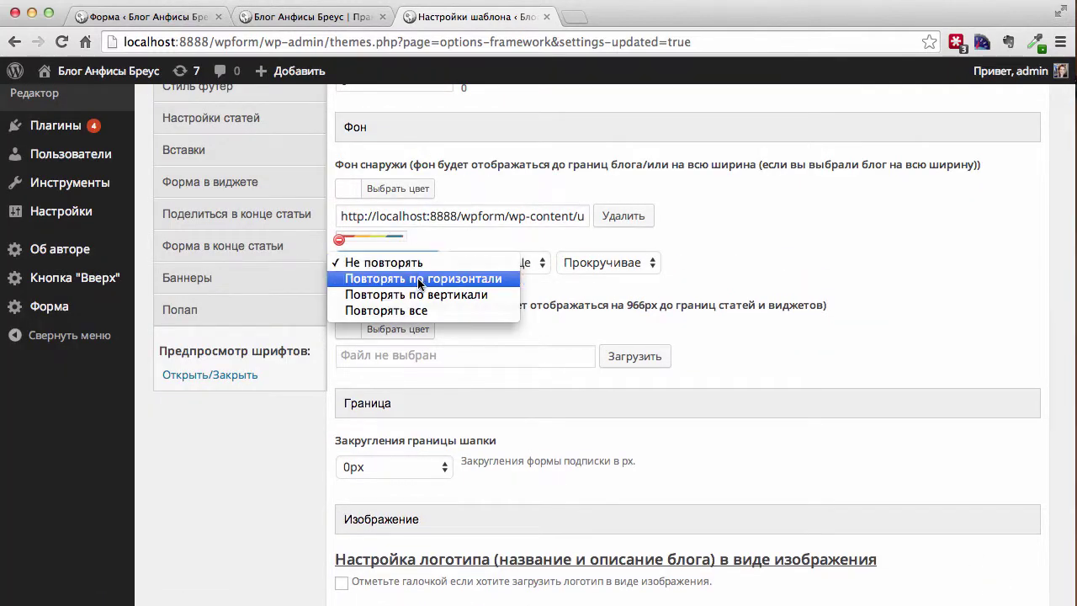
{"action": "left_click", "coordinate": [418, 280]}
Set the header height (Высота шапки) to 120
{"action": "scroll", "coordinate": [846, 366], "scroll_direction": "down", "scroll_amount": 10}
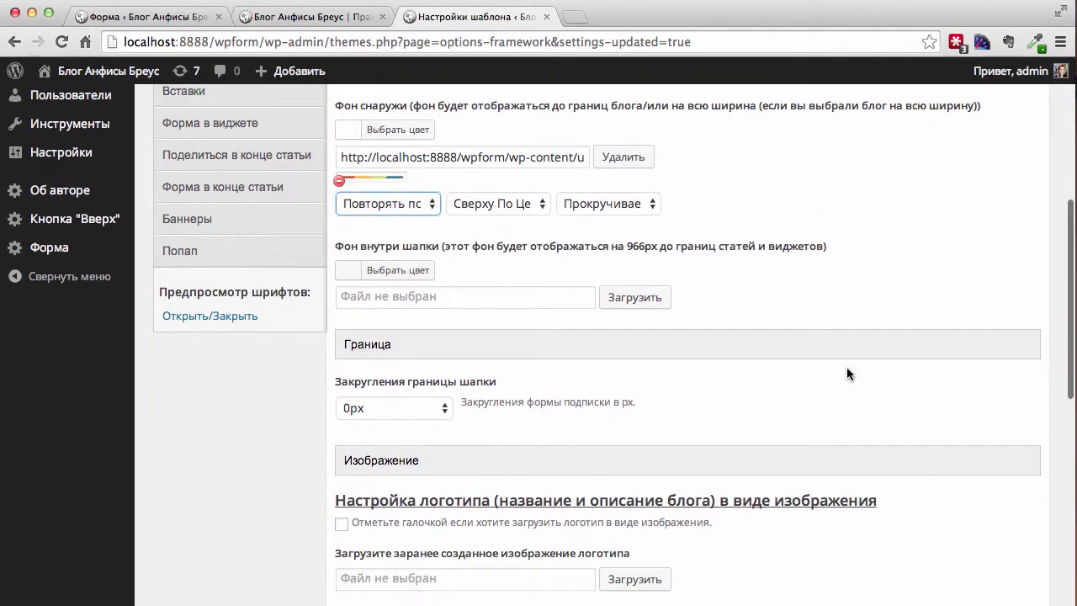
{"action": "scroll", "coordinate": [846, 367], "scroll_direction": "down", "scroll_amount": 2}
{"action": "scroll", "coordinate": [847, 371], "scroll_direction": "up", "scroll_amount": 15}
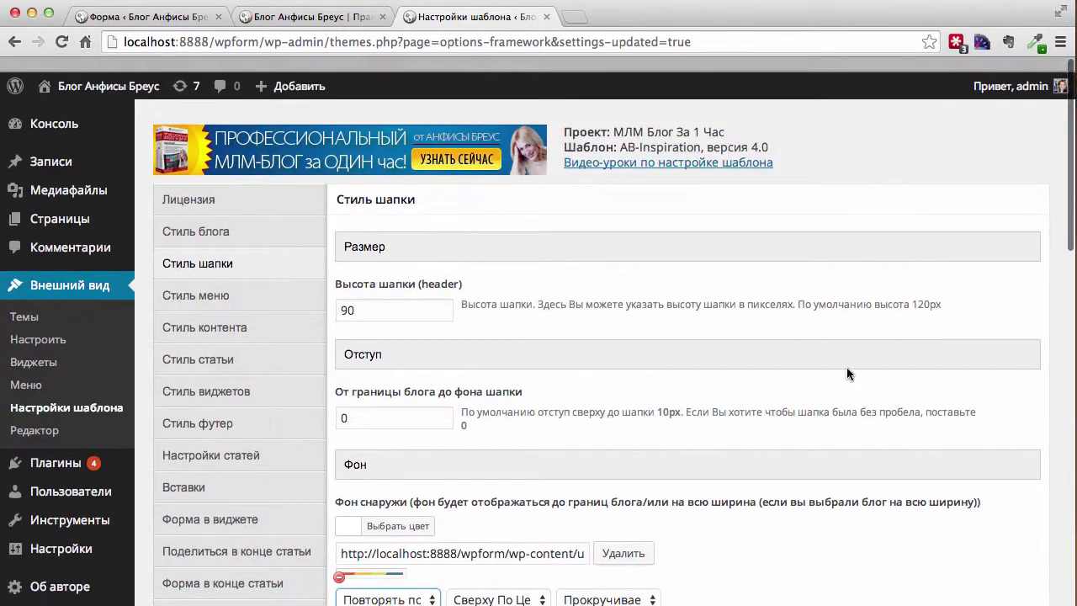
{"action": "double_click", "coordinate": [340, 288]}
{"action": "type", "text": "120"}
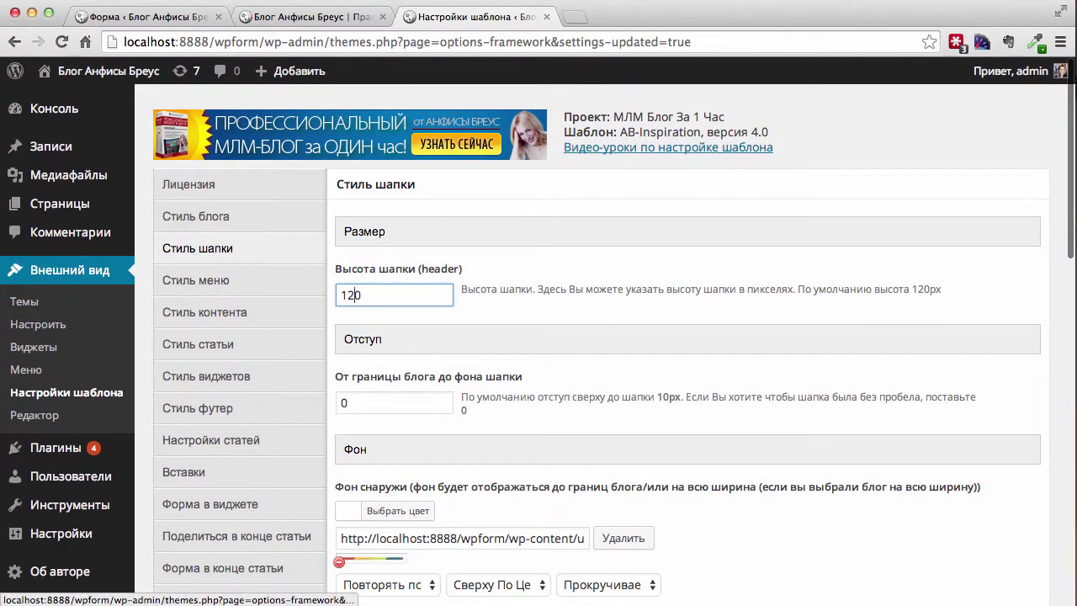
In the menu style settings (Стиль меню), turn on the menu shadow and save the template settings
{"action": "left_click", "coordinate": [238, 281]}
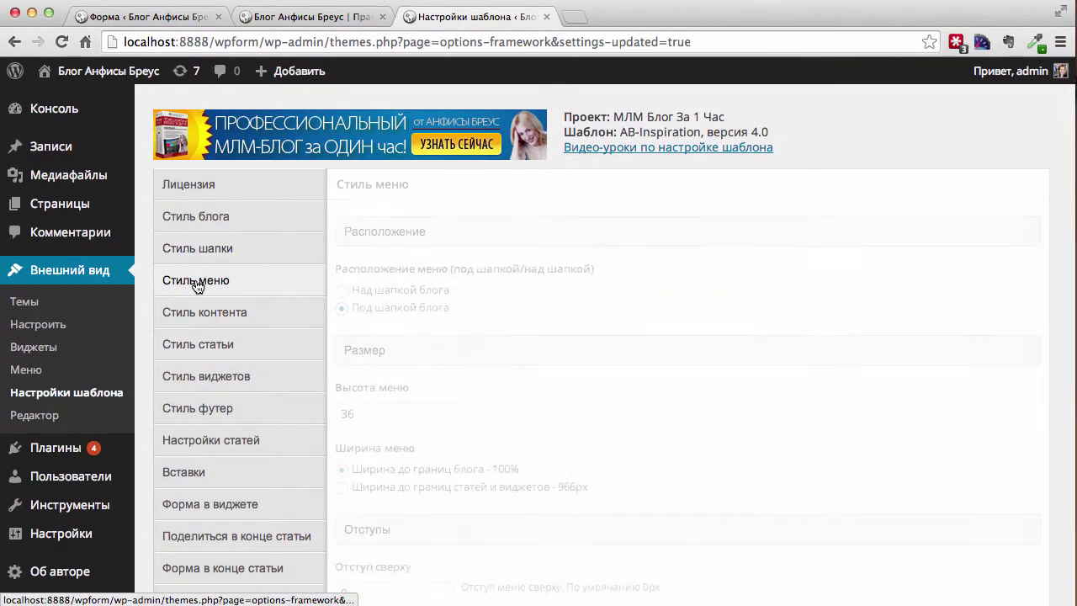
{"action": "scroll", "coordinate": [597, 435], "scroll_direction": "down", "scroll_amount": 5}
{"action": "scroll", "coordinate": [597, 437], "scroll_direction": "down", "scroll_amount": 10}
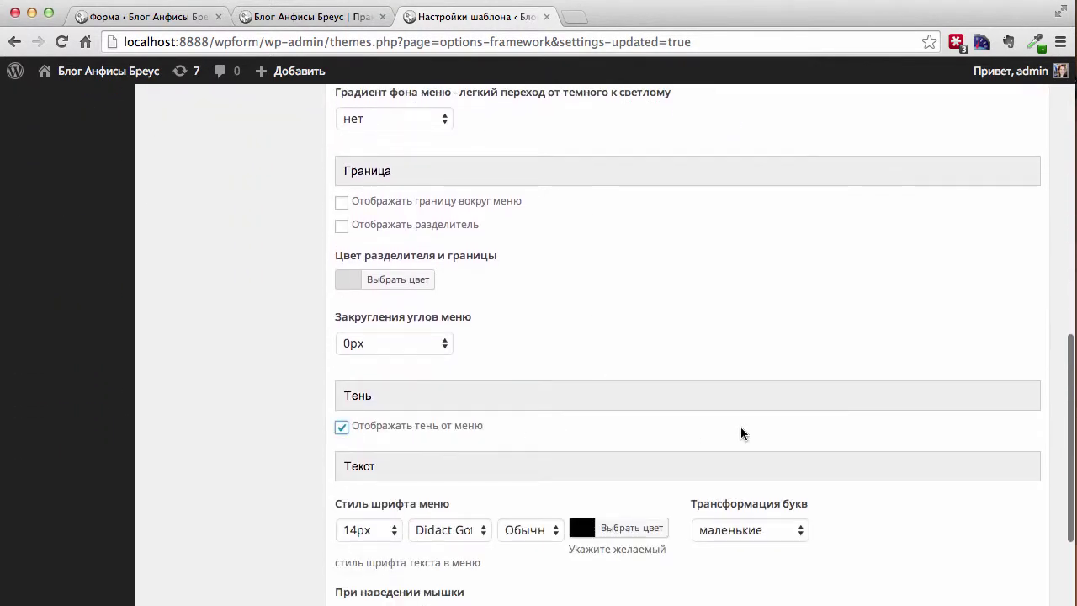
{"action": "scroll", "coordinate": [741, 433], "scroll_direction": "down", "scroll_amount": 3}
{"action": "left_click", "coordinate": [942, 516]}
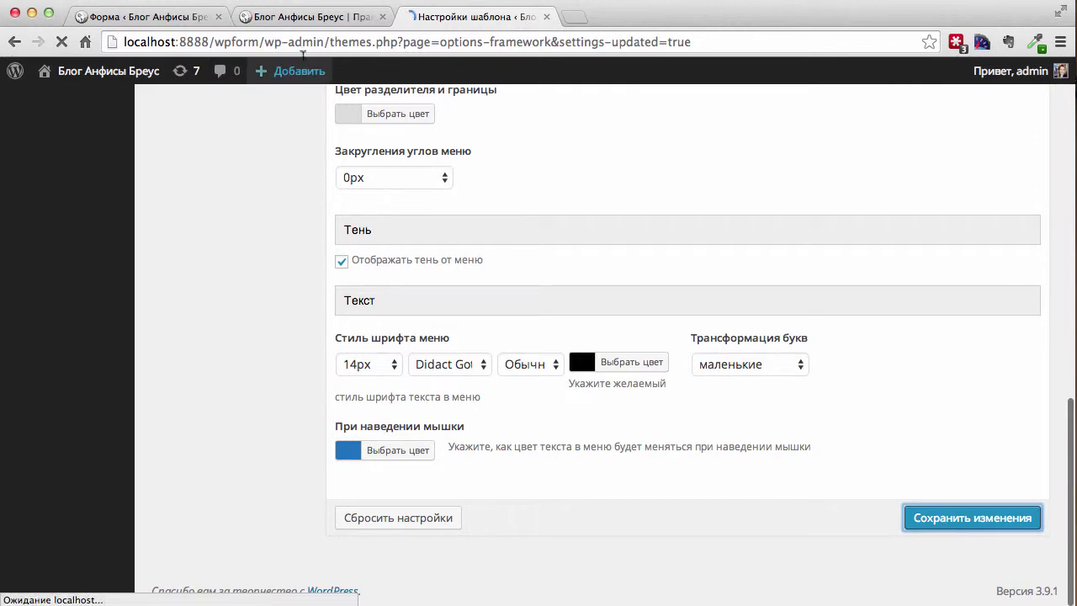
Reload the blog page to check the header stripe and the menu
{"action": "left_click", "coordinate": [313, 18]}
{"action": "key", "text": "super+r"}
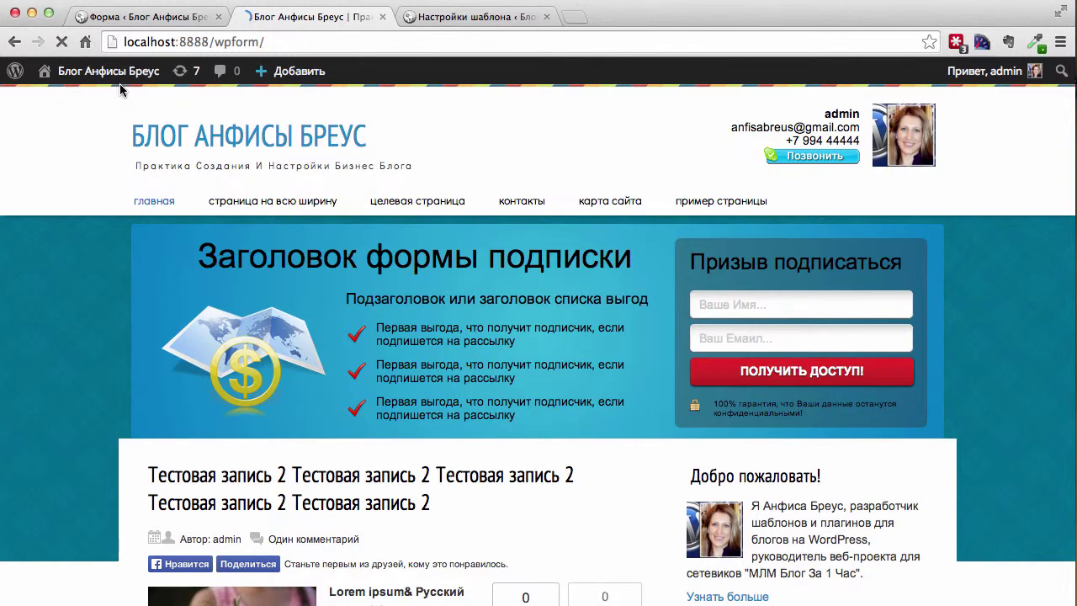
{"action": "left_click", "coordinate": [183, 17]}
Save the position of the header's outer background image as Внизу По Центру and reload the blog page
{"action": "left_click", "coordinate": [451, 16]}
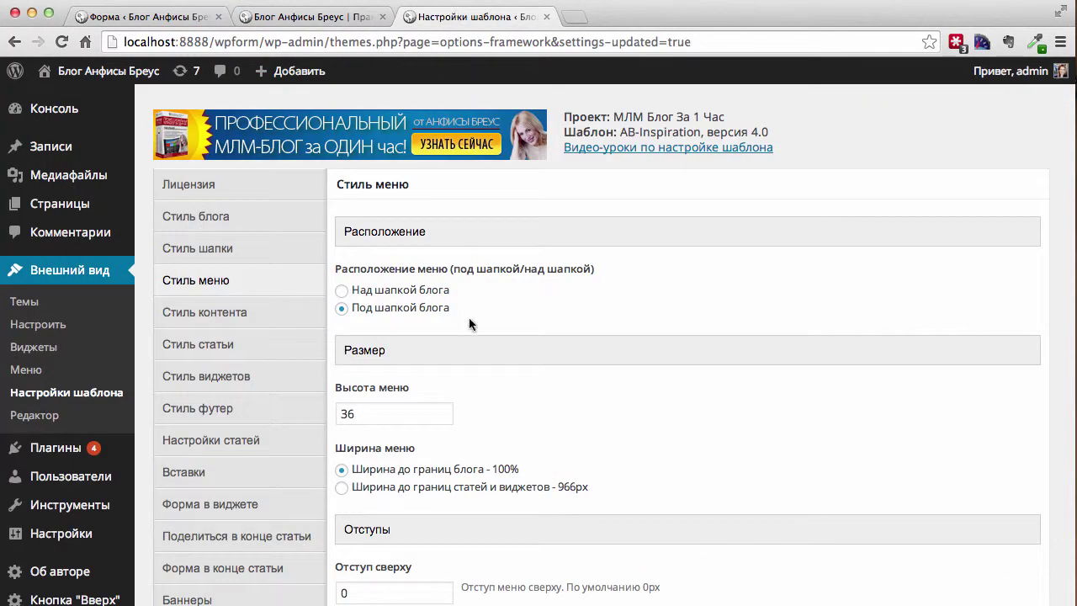
{"action": "left_click", "coordinate": [230, 257]}
{"action": "scroll", "coordinate": [563, 424], "scroll_direction": "down", "scroll_amount": 4}
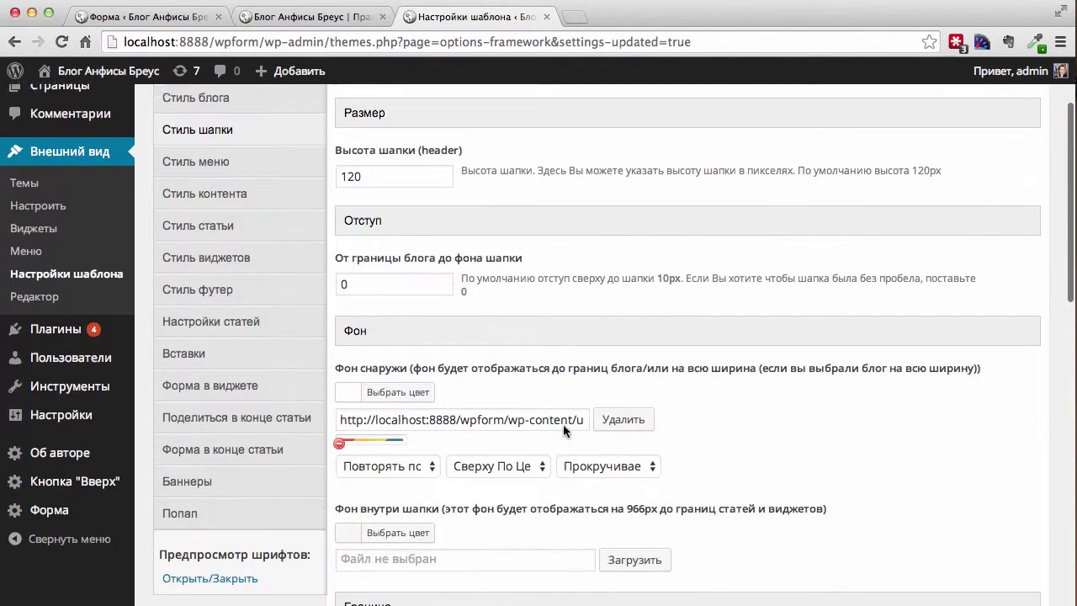
{"action": "left_click", "coordinate": [497, 448]}
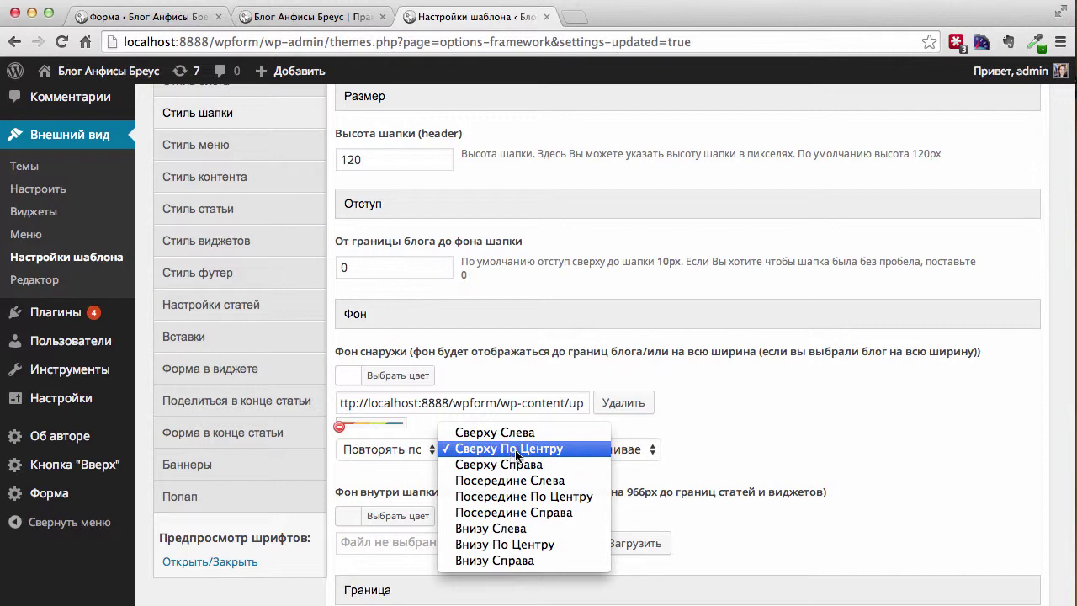
{"action": "left_click", "coordinate": [507, 546]}
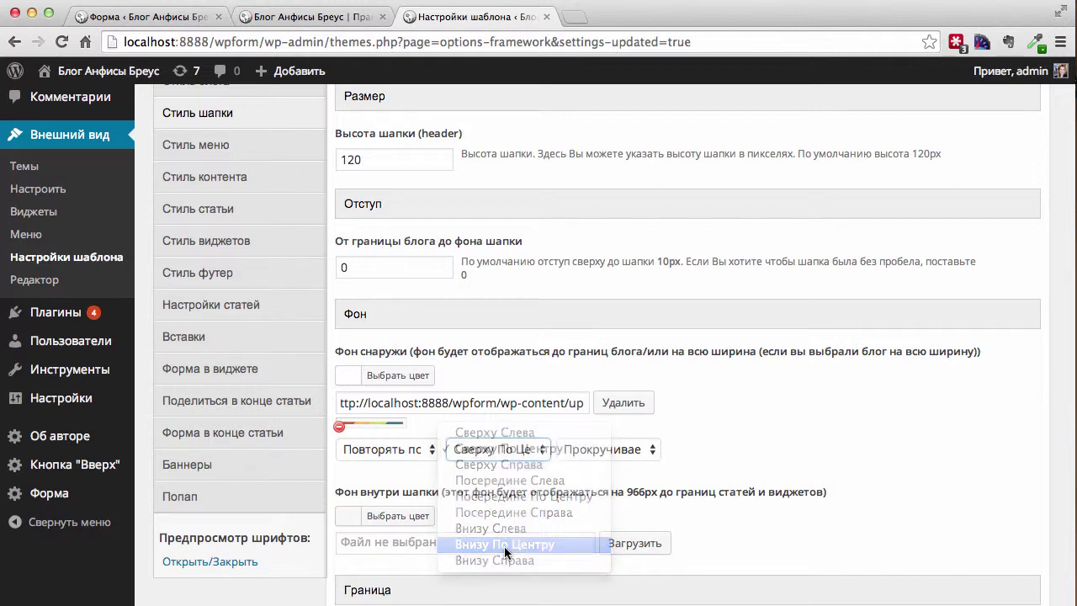
{"action": "scroll", "coordinate": [875, 525], "scroll_direction": "down", "scroll_amount": 15}
{"action": "left_click", "coordinate": [972, 526]}
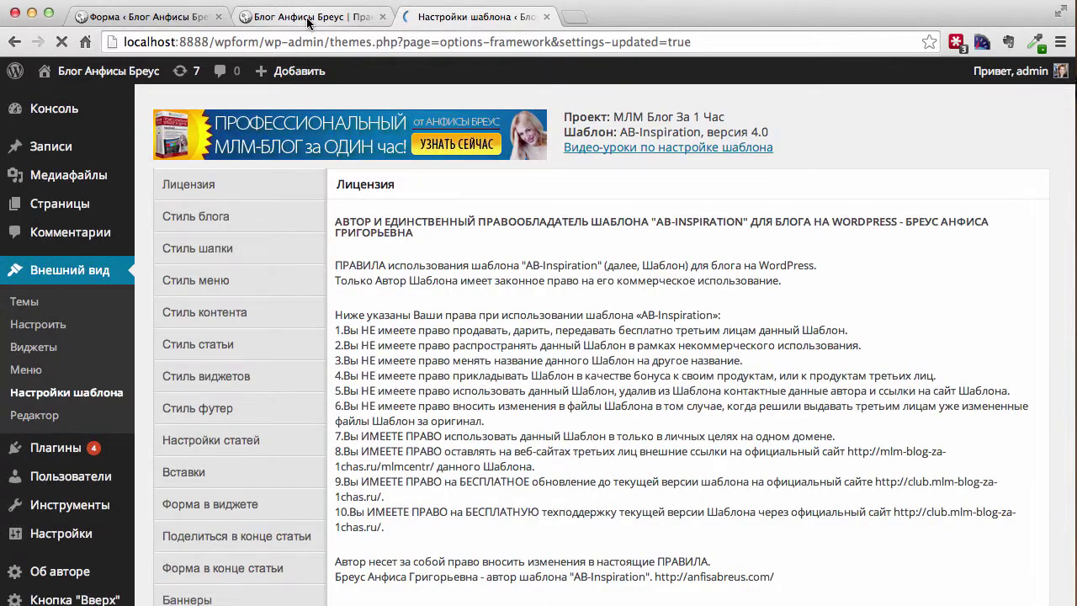
{"action": "left_click", "coordinate": [308, 16]}
{"action": "key", "text": "super+r"}
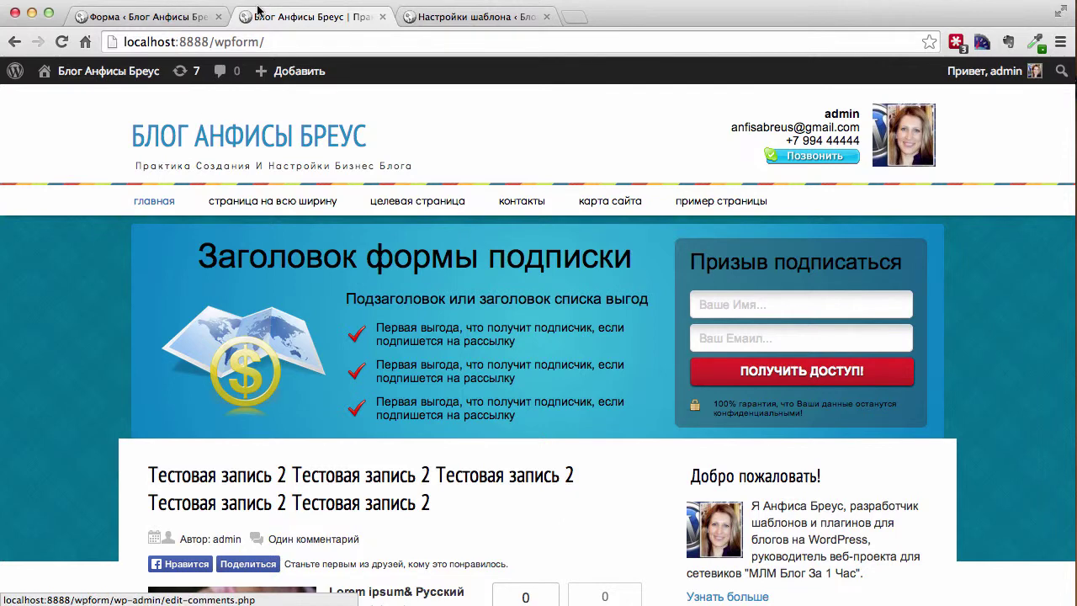
Save the menu height (Высота меню) as 40 in the menu style settings and reload the blog page
{"action": "left_click", "coordinate": [475, 16]}
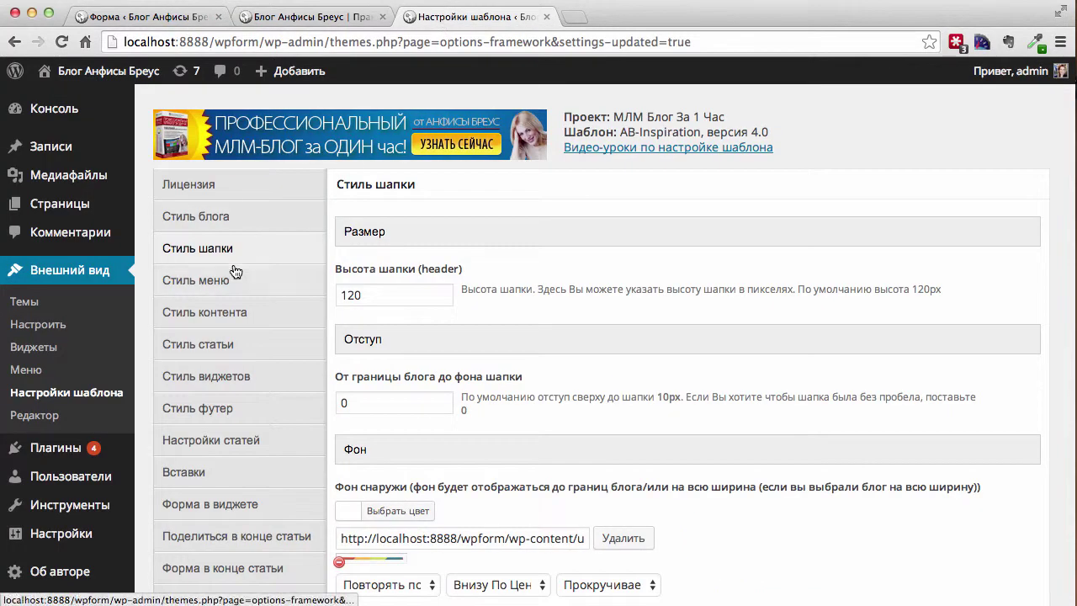
{"action": "left_click", "coordinate": [217, 286]}
{"action": "double_click", "coordinate": [355, 419]}
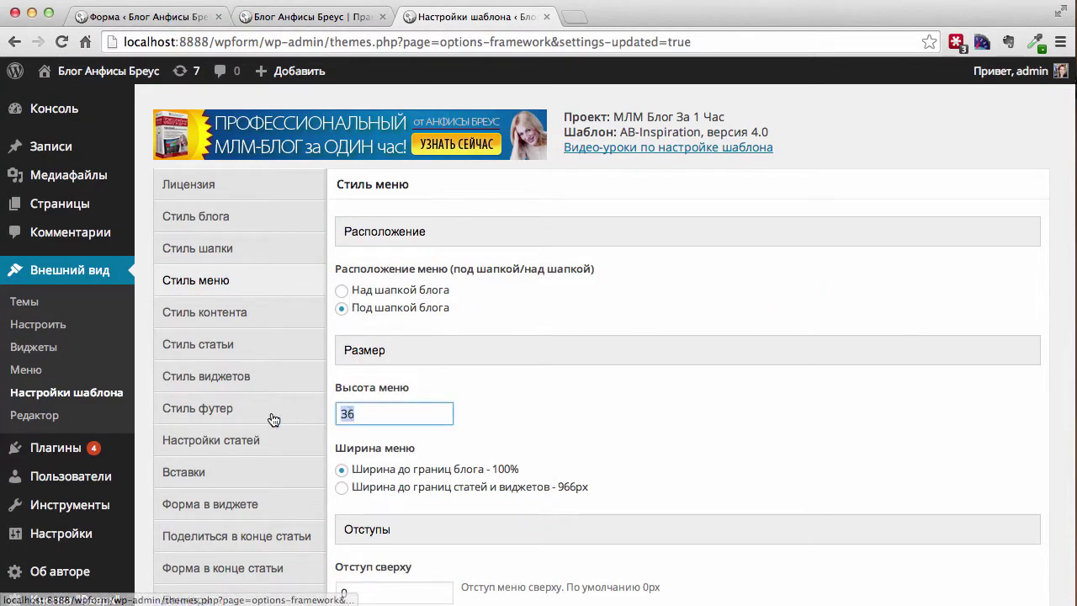
{"action": "type", "text": "40"}
{"action": "scroll", "coordinate": [708, 481], "scroll_direction": "down", "scroll_amount": 10}
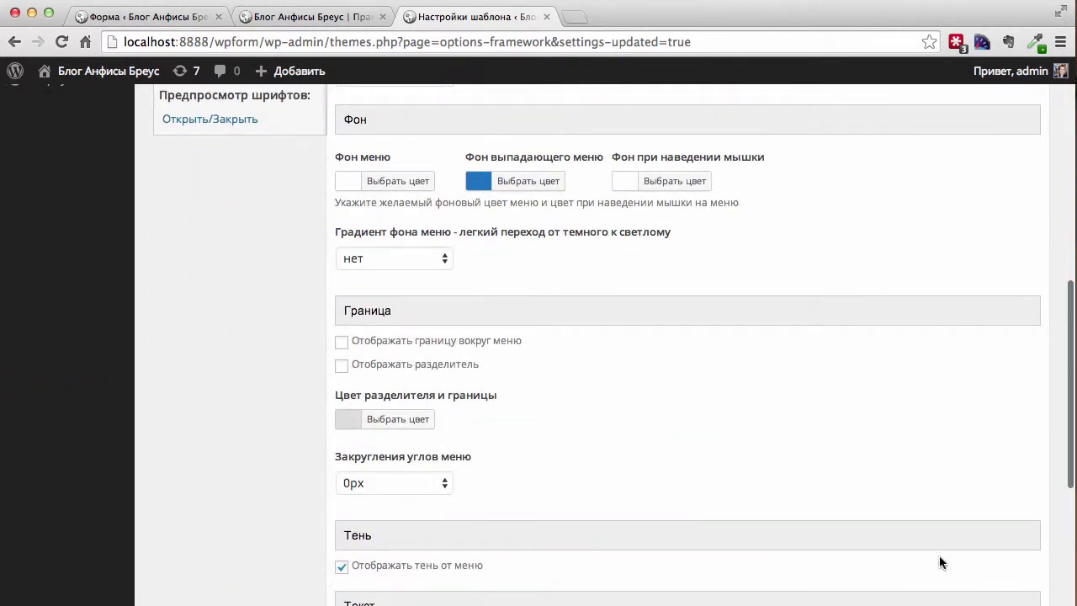
{"action": "scroll", "coordinate": [939, 562], "scroll_direction": "down", "scroll_amount": 4}
{"action": "left_click", "coordinate": [958, 516]}
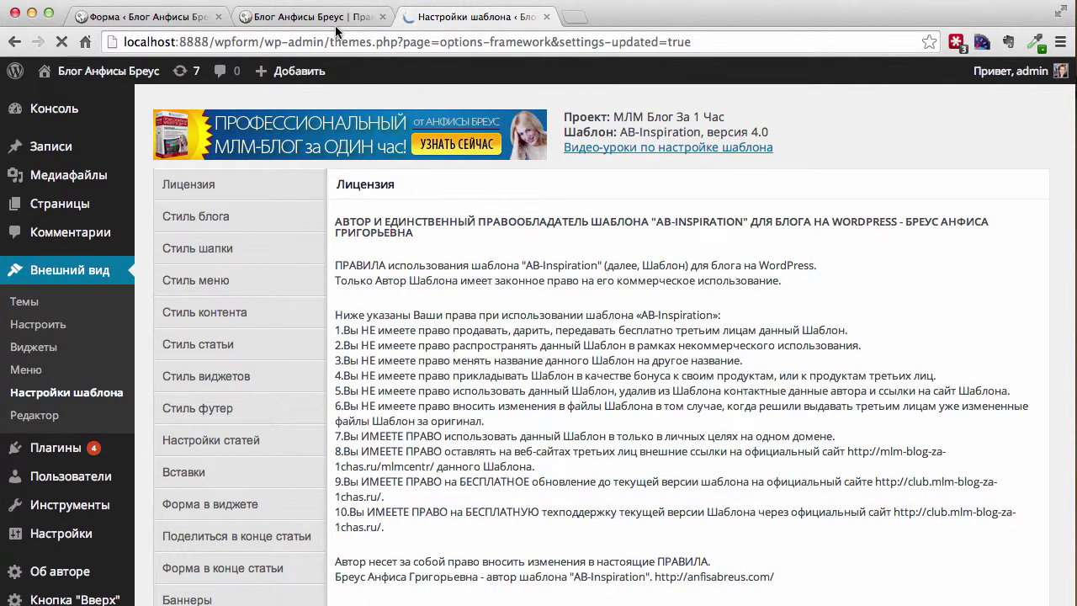
{"action": "left_click", "coordinate": [335, 25]}
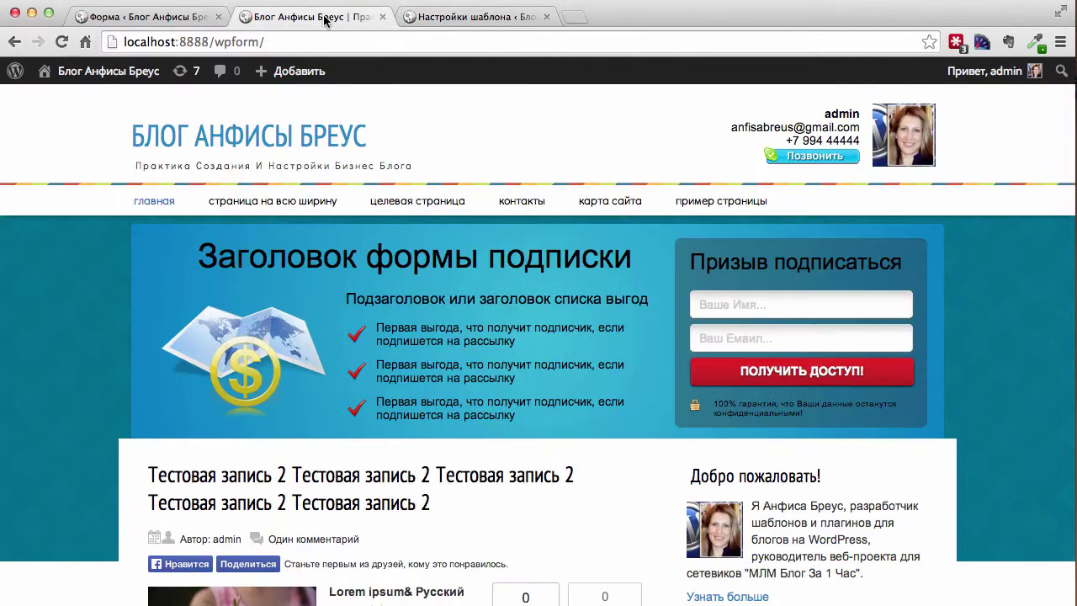
{"action": "key", "text": "super+r"}
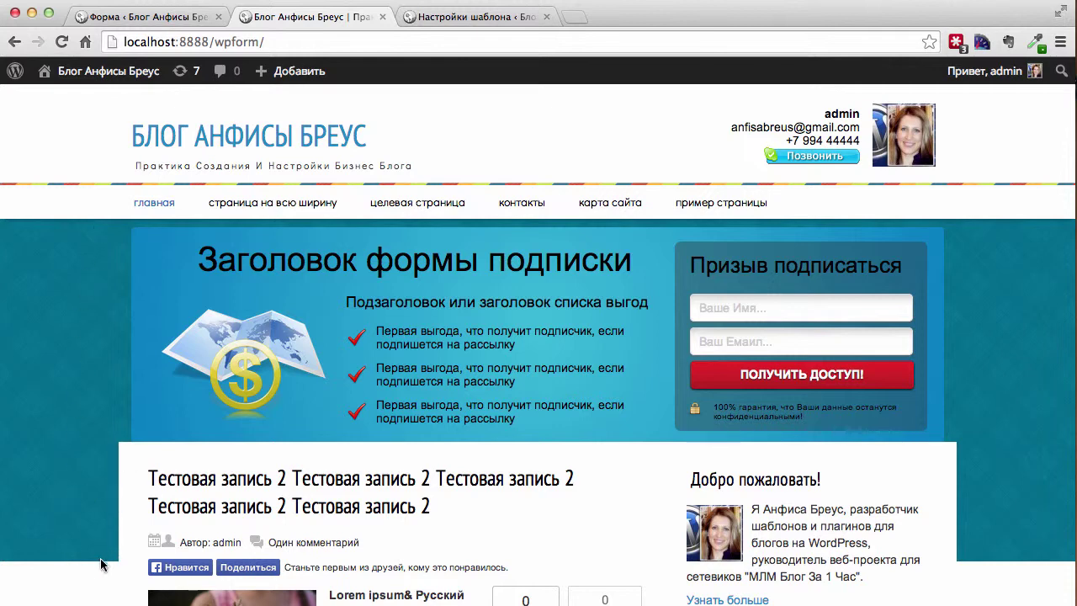
Switch to the subscription form settings (Форма), set the block height (Высота блока) to 470 and save the settings
{"action": "left_click", "coordinate": [135, 17]}
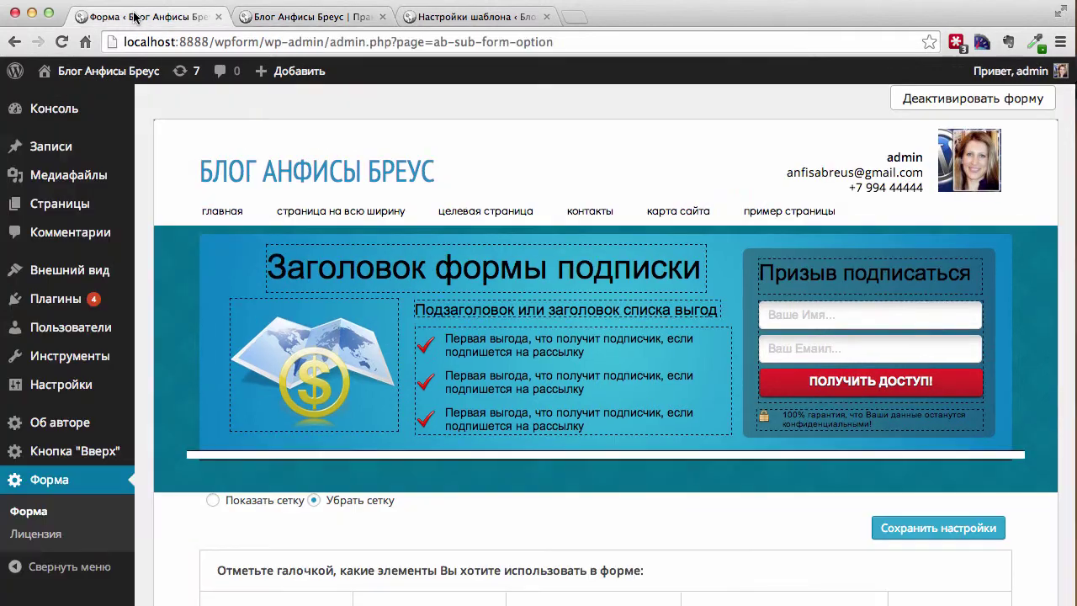
{"action": "scroll", "coordinate": [313, 361], "scroll_direction": "down", "scroll_amount": 6}
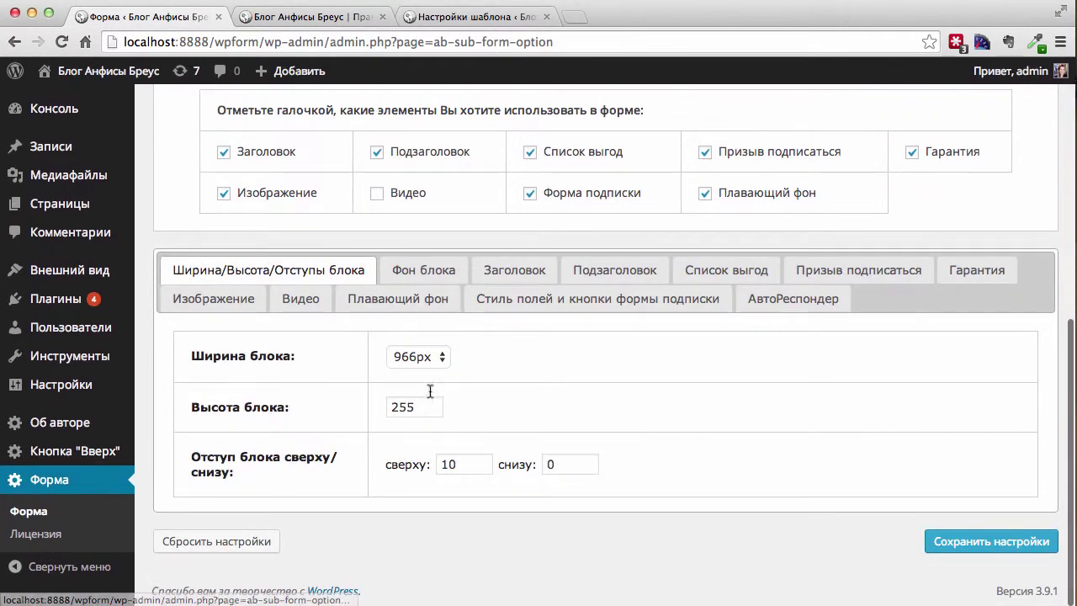
{"action": "left_click_drag", "start_coordinate": [429, 407], "coordinate": [358, 405]}
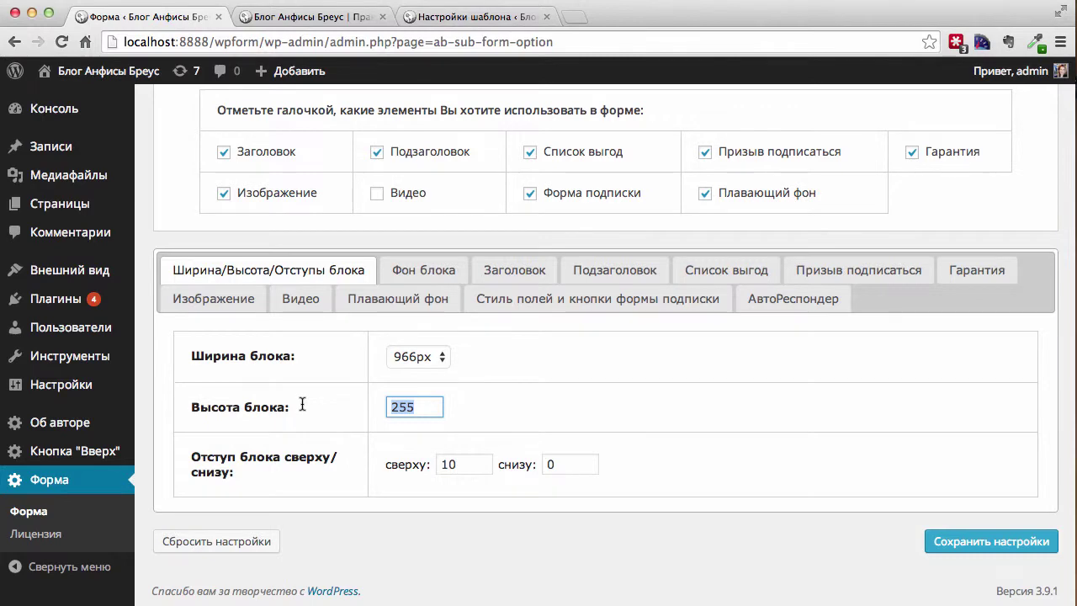
{"action": "type", "text": "470"}
{"action": "left_click", "coordinate": [972, 541]}
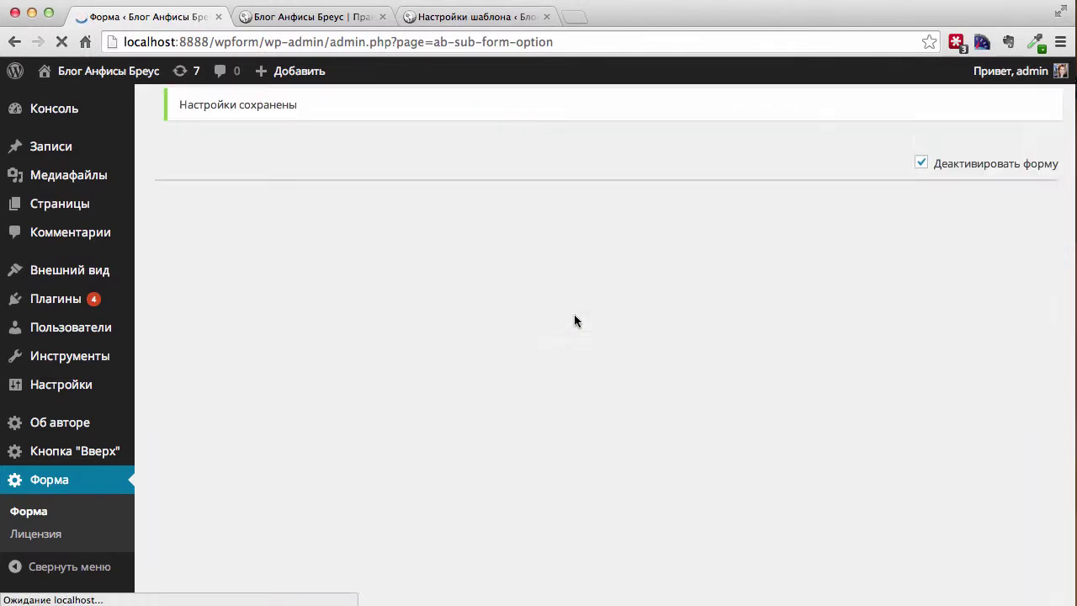
{"action": "scroll", "coordinate": [379, 269], "scroll_direction": "down", "scroll_amount": 5}
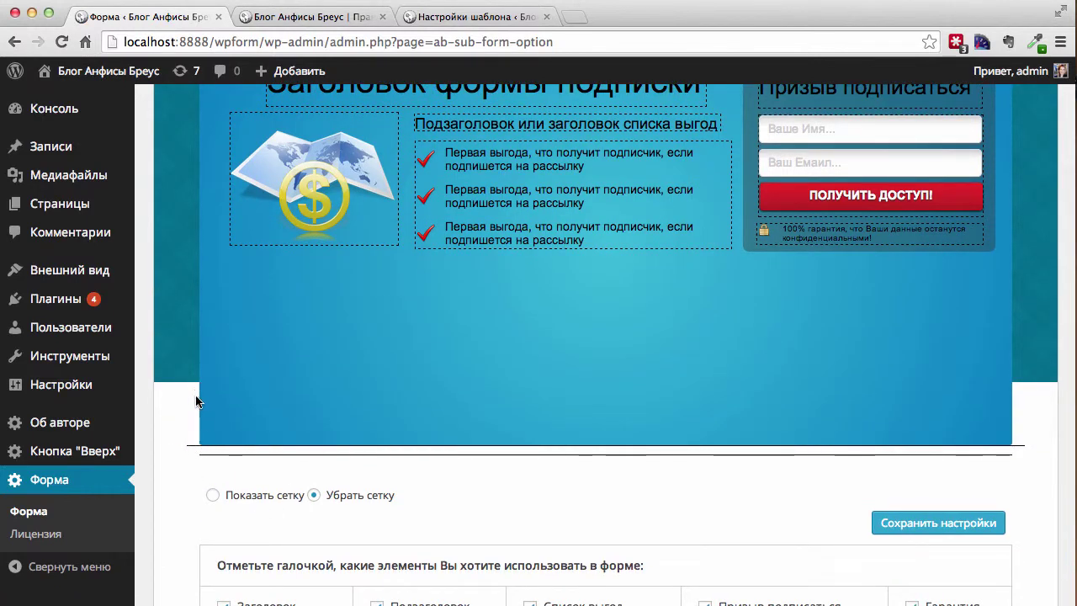
Reduce the form's block height (Высота блока) to 420, save the settings and check the preview
{"action": "scroll", "coordinate": [195, 419], "scroll_direction": "down", "scroll_amount": 10}
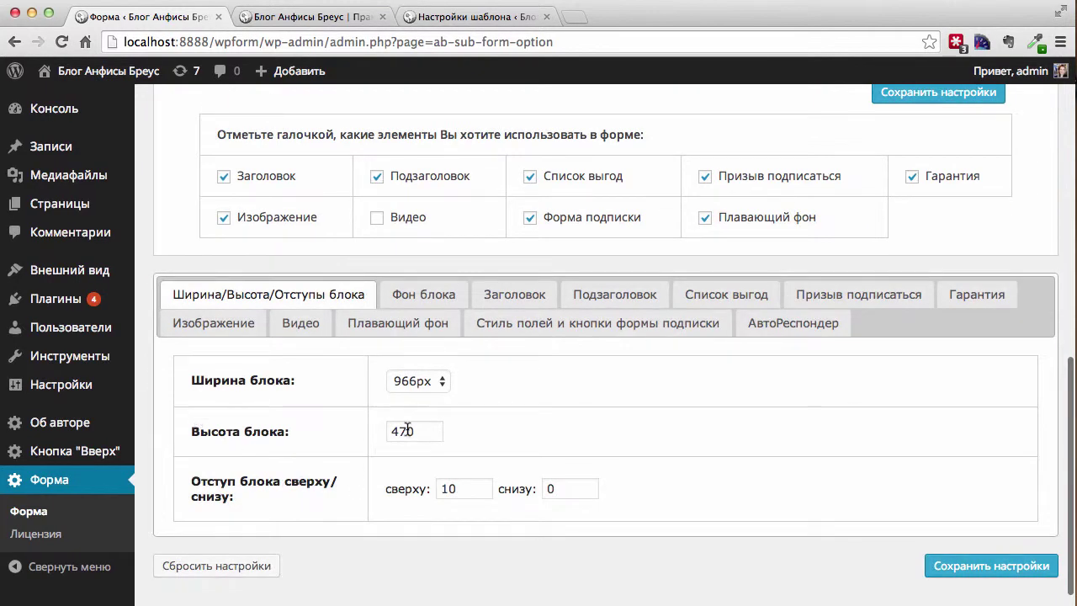
{"action": "left_click", "coordinate": [406, 430]}
{"action": "key", "text": "BackSpace"}
{"action": "type", "text": "2"}
{"action": "left_click", "coordinate": [961, 566]}
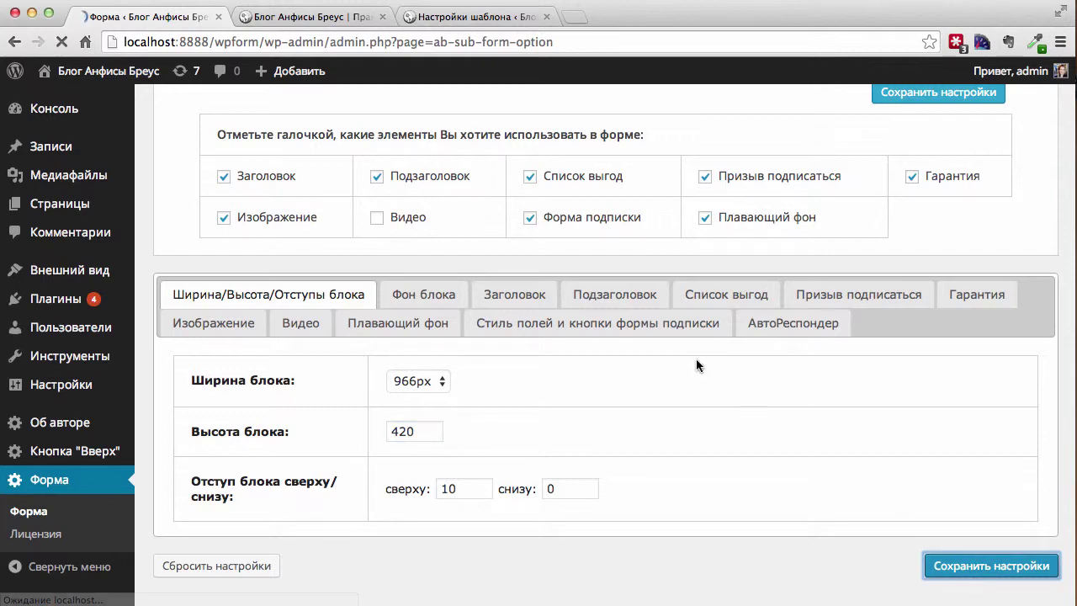
{"action": "scroll", "coordinate": [398, 445], "scroll_direction": "down", "scroll_amount": 3}
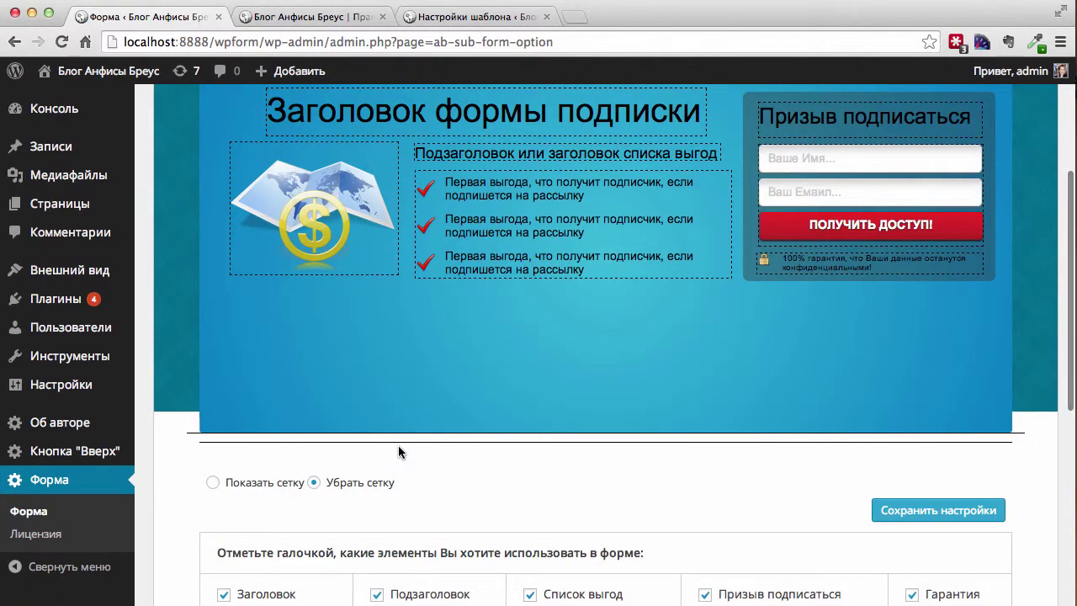
Lower the form's block height (Высота блока) to 400 and save the settings
{"action": "scroll", "coordinate": [193, 430], "scroll_direction": "down", "scroll_amount": 1}
{"action": "scroll", "coordinate": [198, 380], "scroll_direction": "down", "scroll_amount": 5}
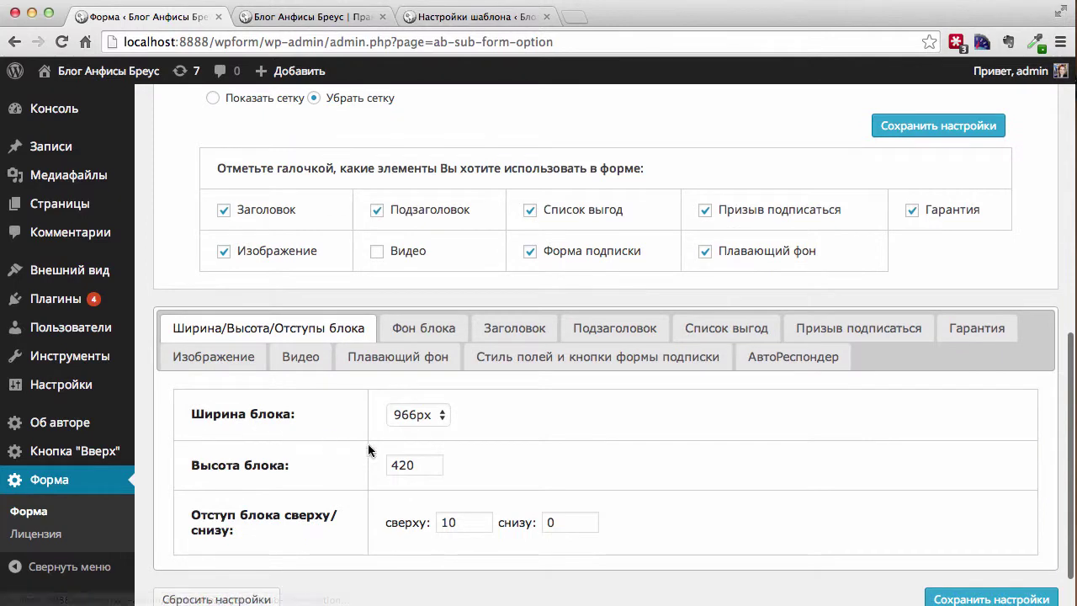
{"action": "left_click", "coordinate": [401, 462]}
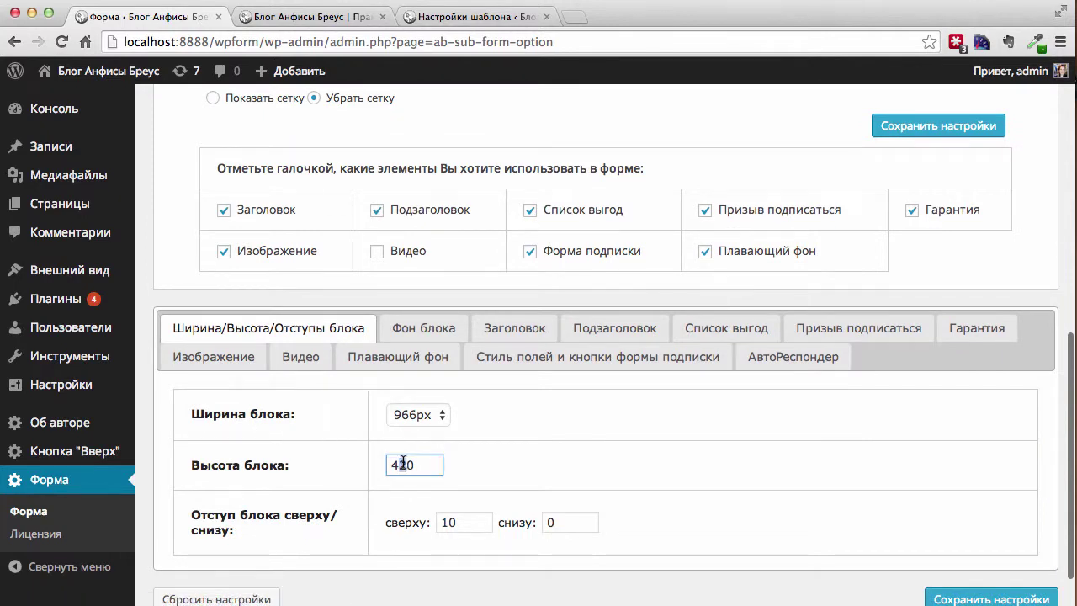
{"action": "key", "text": "Delete"}
{"action": "type", "text": "0"}
{"action": "left_click", "coordinate": [953, 596]}
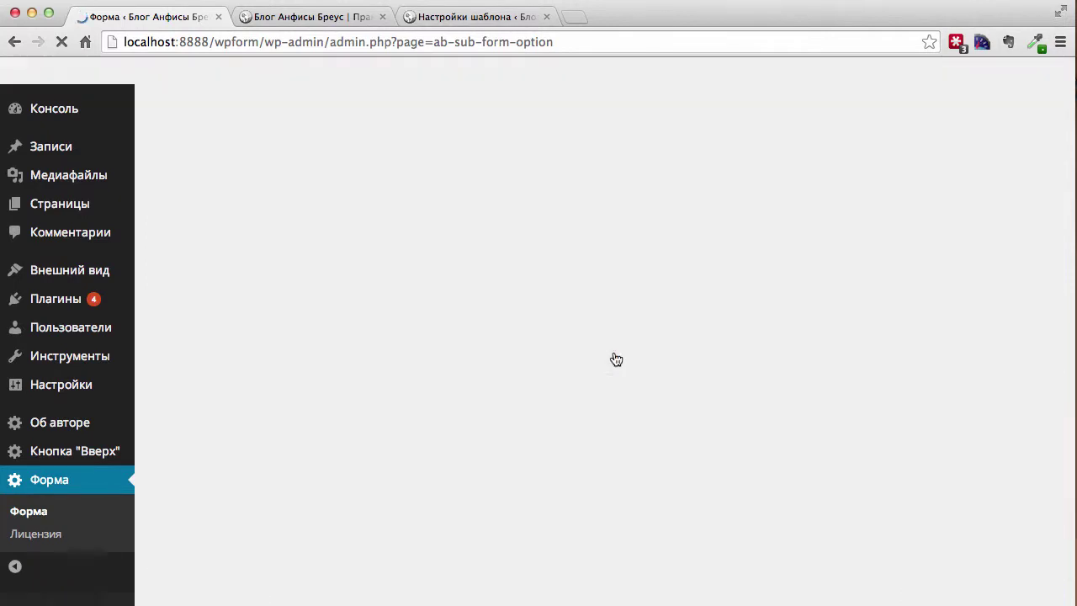
{"action": "scroll", "coordinate": [614, 358], "scroll_direction": "down", "scroll_amount": 4}
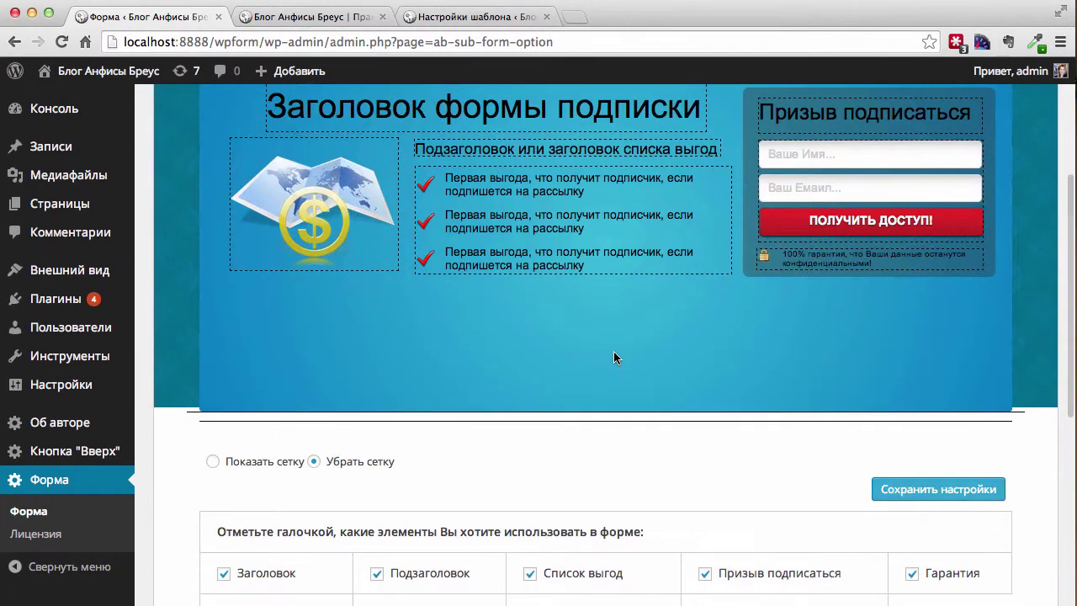
Set the form's block height (Высота блока) to 395 and save the settings
{"action": "scroll", "coordinate": [613, 358], "scroll_direction": "down", "scroll_amount": 1}
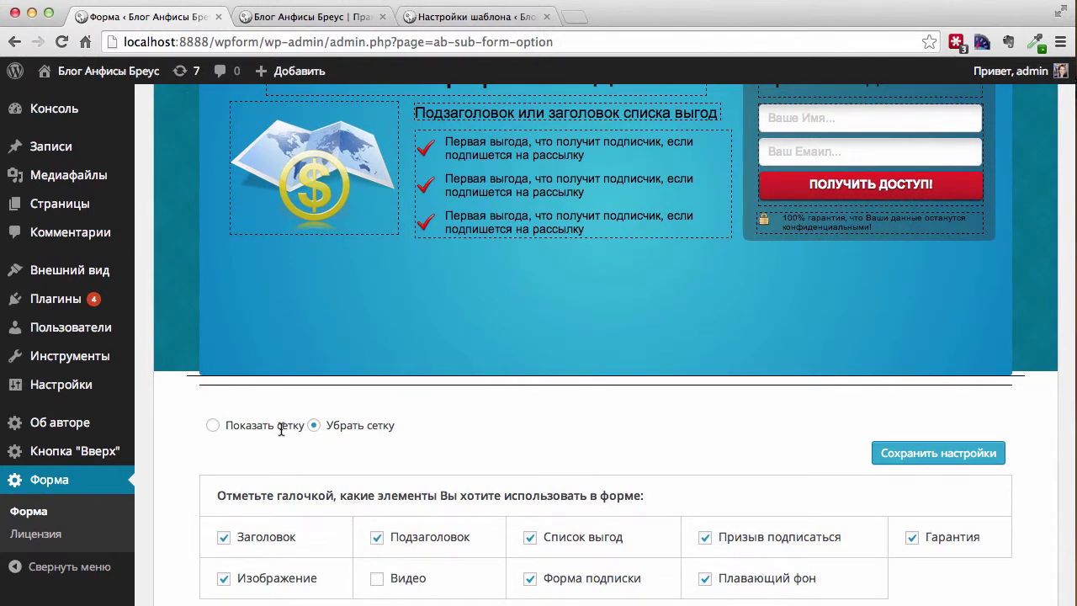
{"action": "scroll", "coordinate": [280, 427], "scroll_direction": "down", "scroll_amount": 6}
{"action": "left_click_drag", "start_coordinate": [424, 402], "coordinate": [296, 406]}
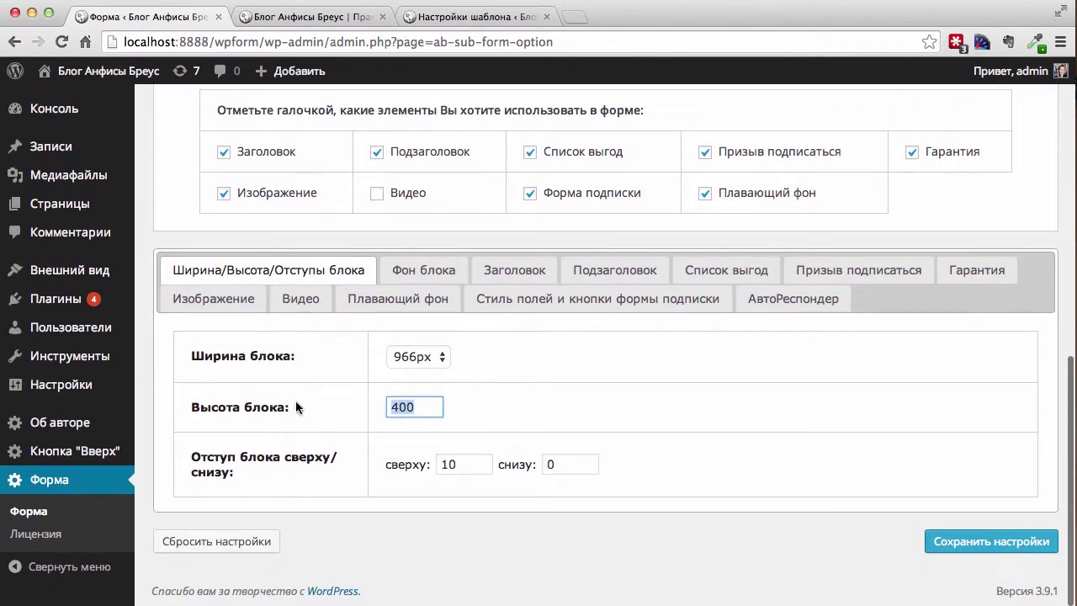
{"action": "type", "text": "39"}
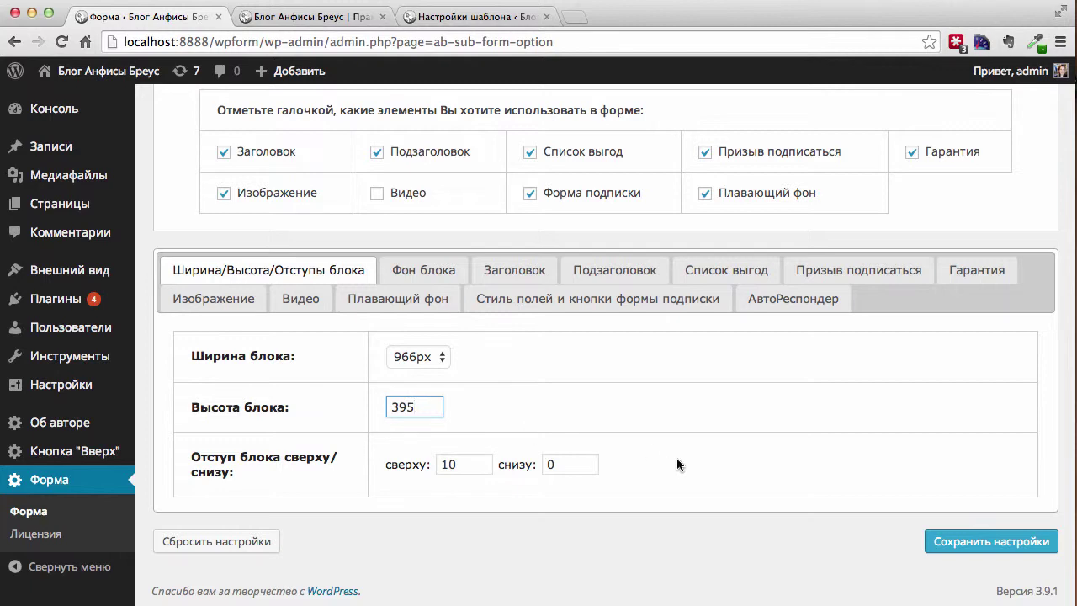
{"action": "type", "text": "5"}
{"action": "key", "text": "Return"}
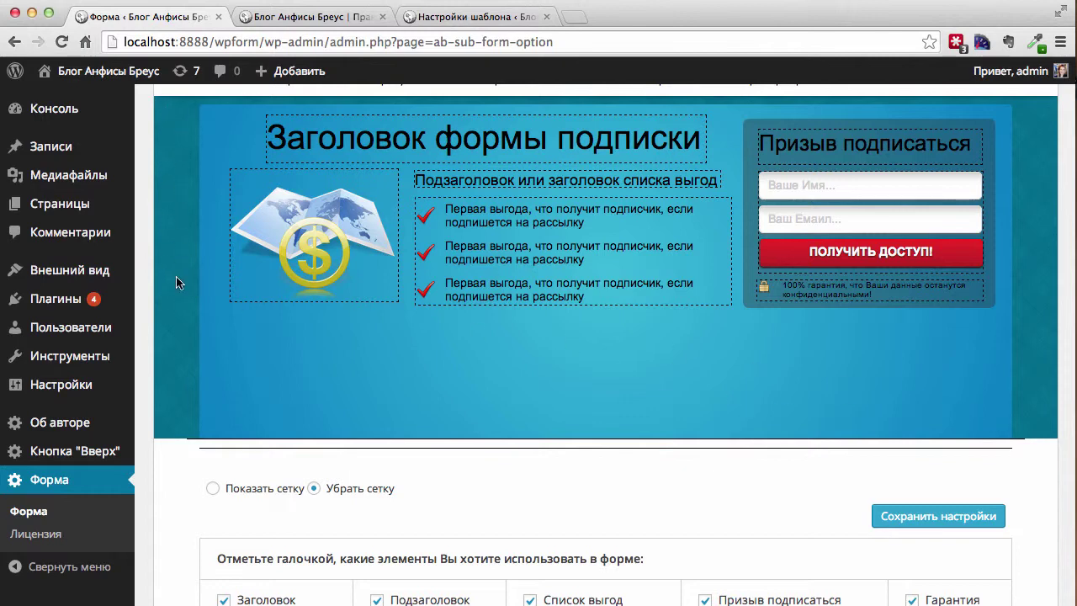
In the block background settings (Фон блока), clear the first gradient colour (Цвет 1)
{"action": "scroll", "coordinate": [176, 283], "scroll_direction": "down", "scroll_amount": 5}
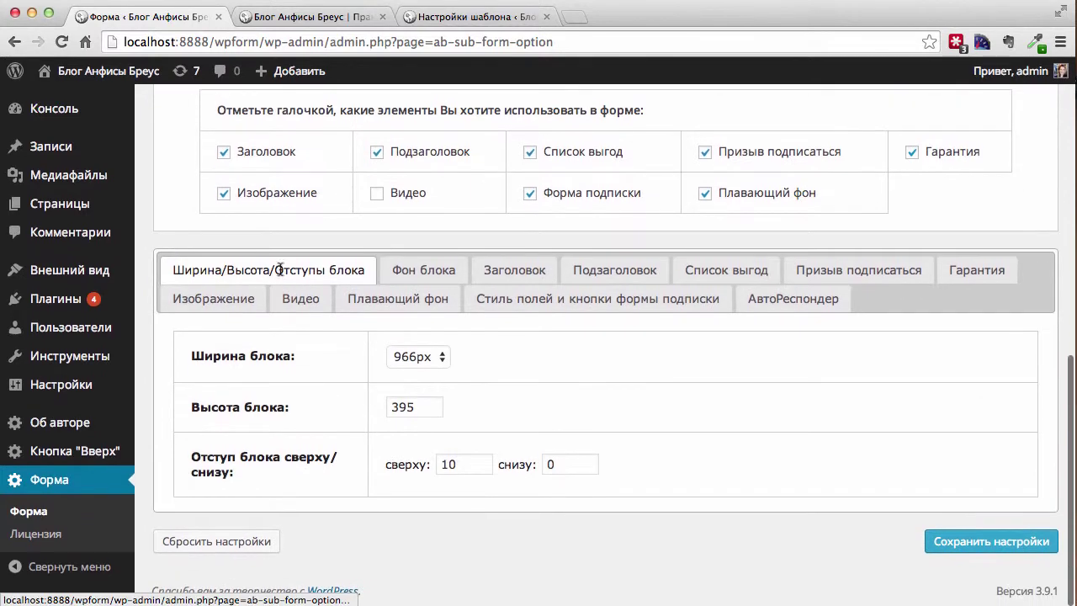
{"action": "left_click", "coordinate": [426, 269]}
{"action": "left_click", "coordinate": [626, 405]}
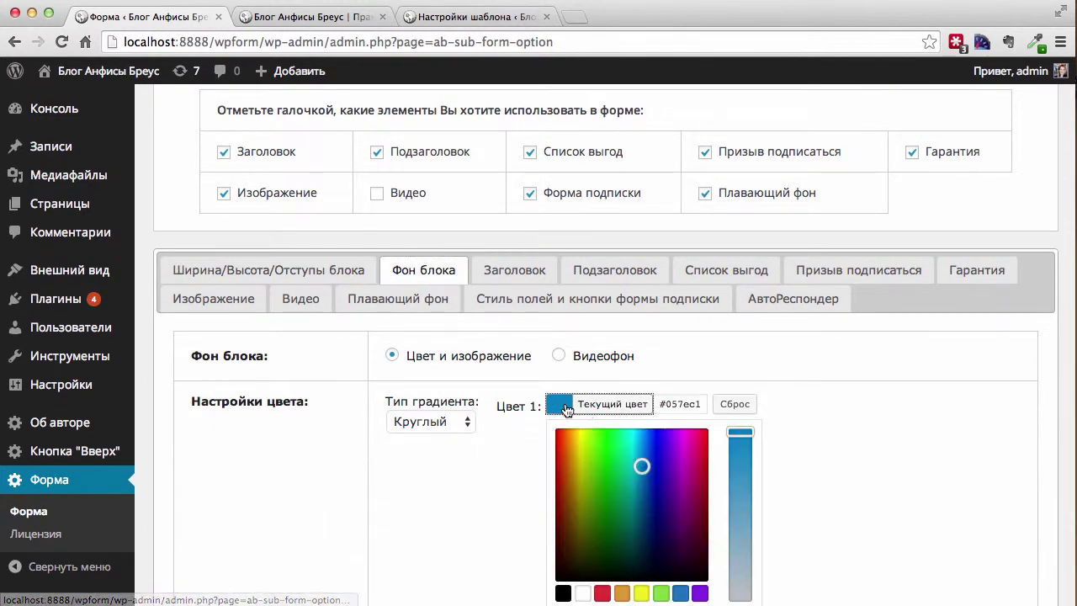
{"action": "triple_click", "coordinate": [685, 403]}
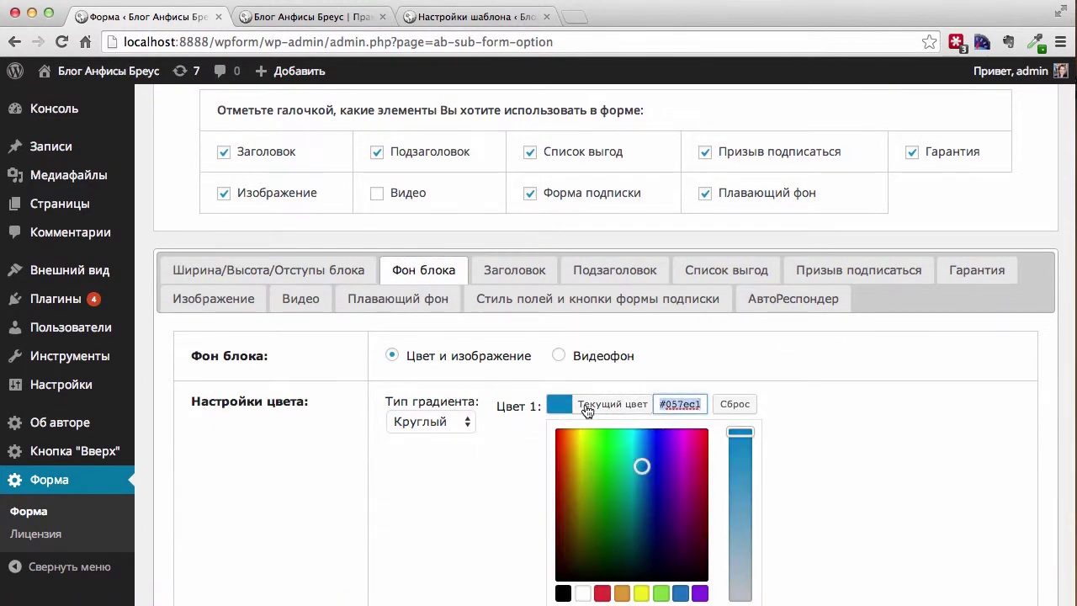
{"action": "key", "text": "BackSpace"}
{"action": "left_click", "coordinate": [814, 447]}
Clear the second gradient colour (Цвет 2) of the block background and save the form settings
{"action": "scroll", "coordinate": [809, 446], "scroll_direction": "down", "scroll_amount": 1}
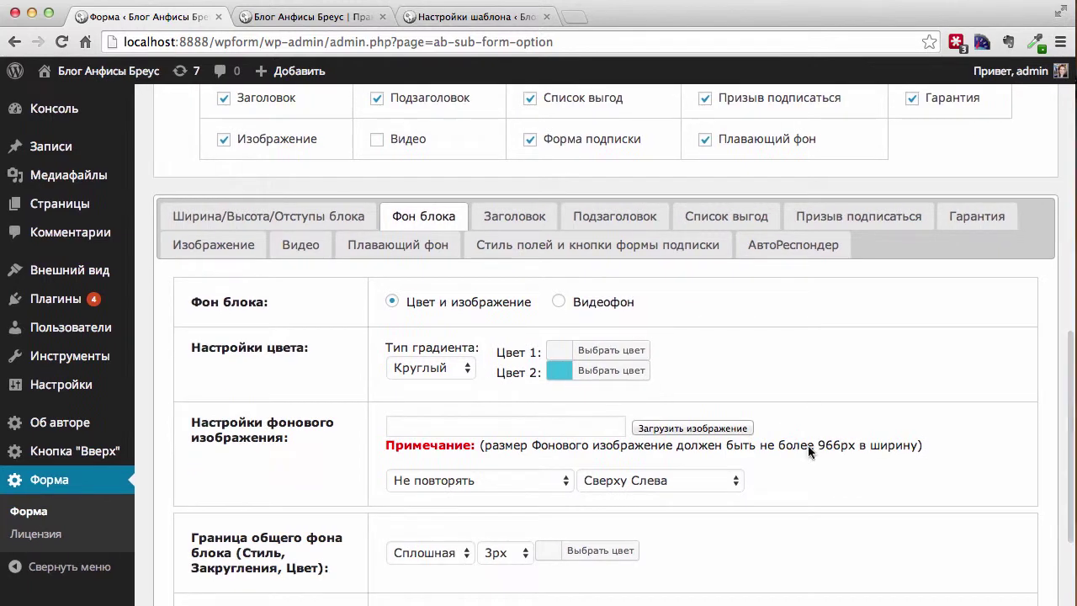
{"action": "left_click", "coordinate": [558, 372]}
{"action": "triple_click", "coordinate": [685, 364]}
{"action": "key", "text": "BackSpace"}
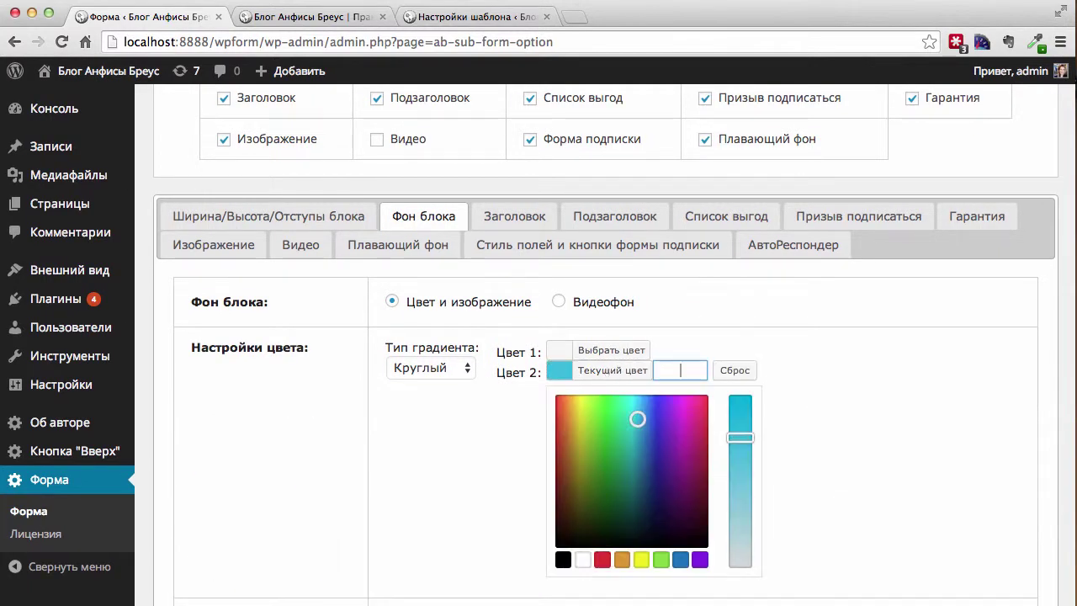
{"action": "left_click", "coordinate": [807, 400]}
{"action": "scroll", "coordinate": [806, 400], "scroll_direction": "down", "scroll_amount": 3}
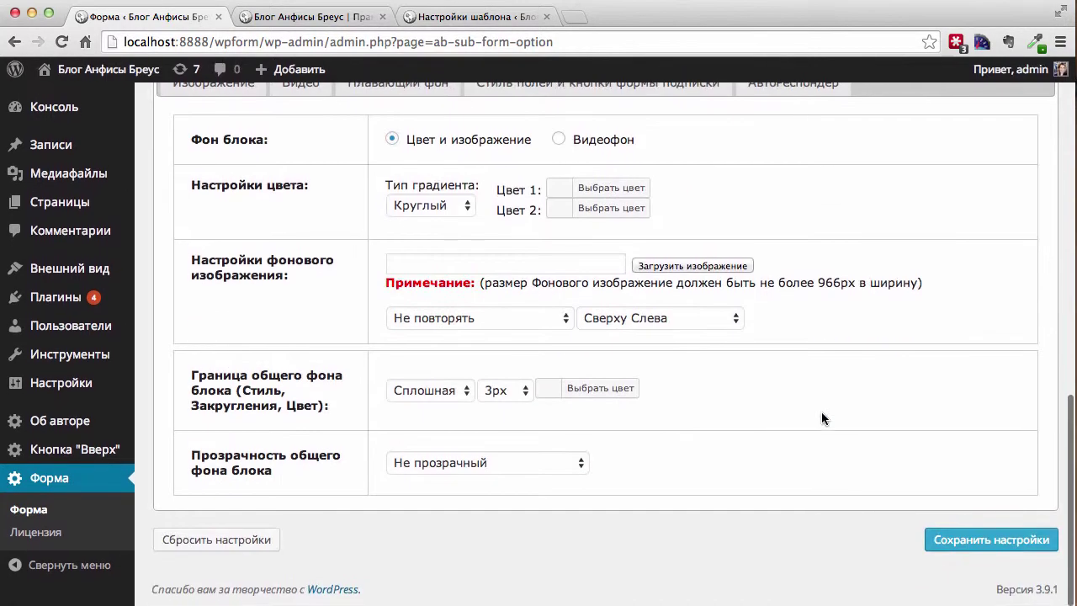
{"action": "left_click", "coordinate": [967, 542]}
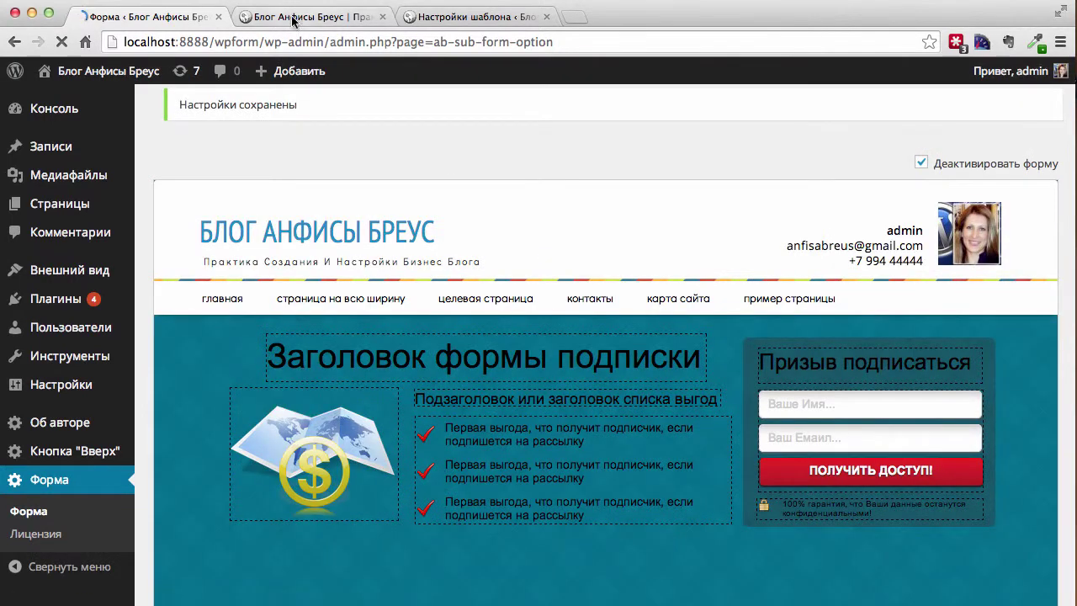
Compare the form preview with the reference design 5.png and close the image
{"action": "scroll", "coordinate": [320, 227], "scroll_direction": "down", "scroll_amount": 4}
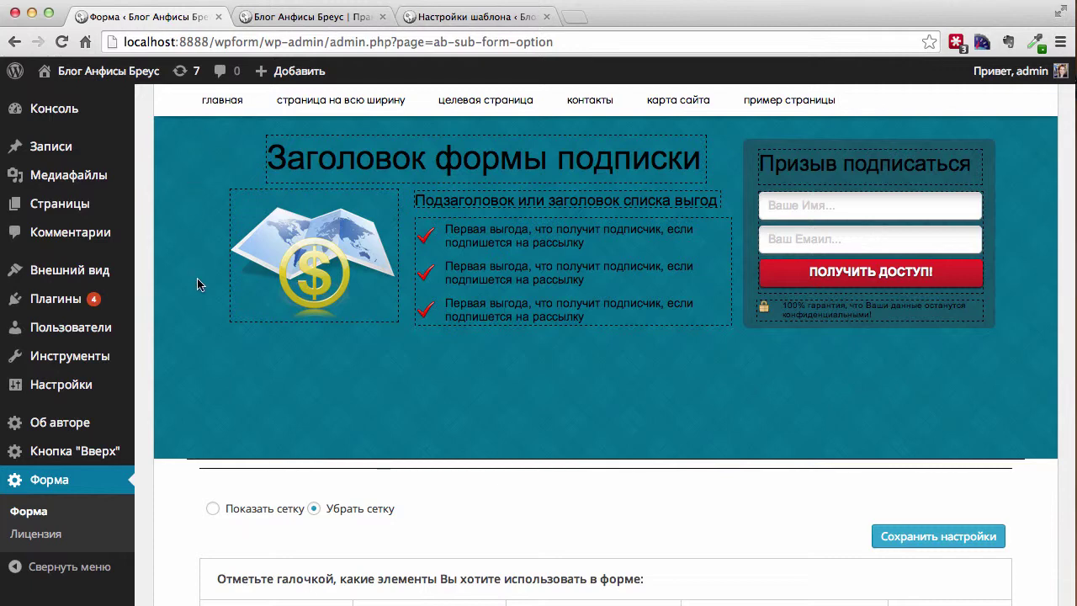
{"action": "left_click", "coordinate": [576, 600]}
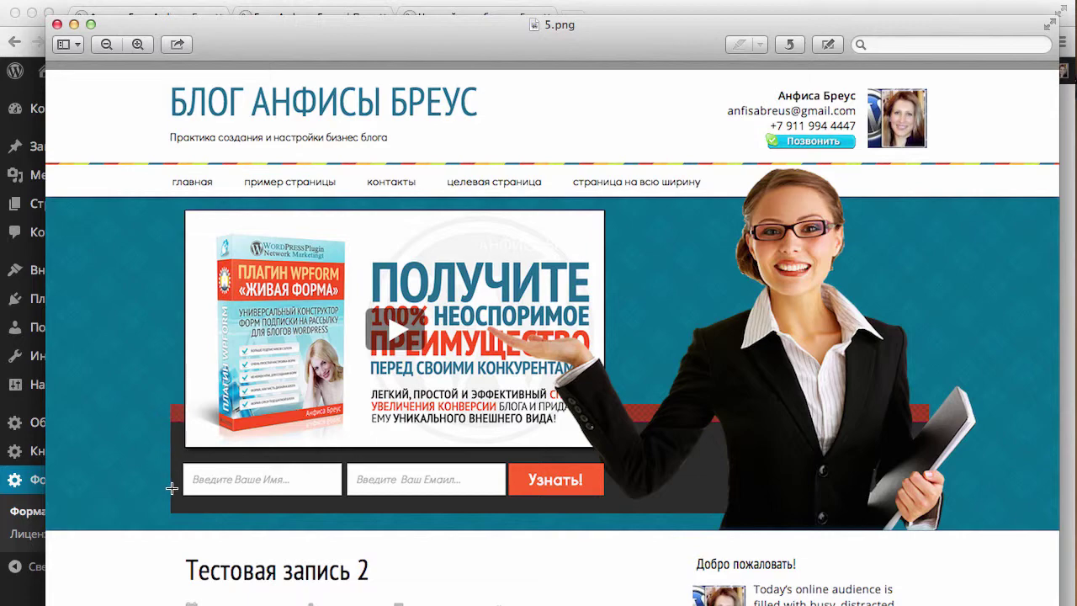
{"action": "key", "text": "super+w"}
Choose chantelle13.png from the media library as the background image of the form block
{"action": "scroll", "coordinate": [286, 539], "scroll_direction": "down", "scroll_amount": 4}
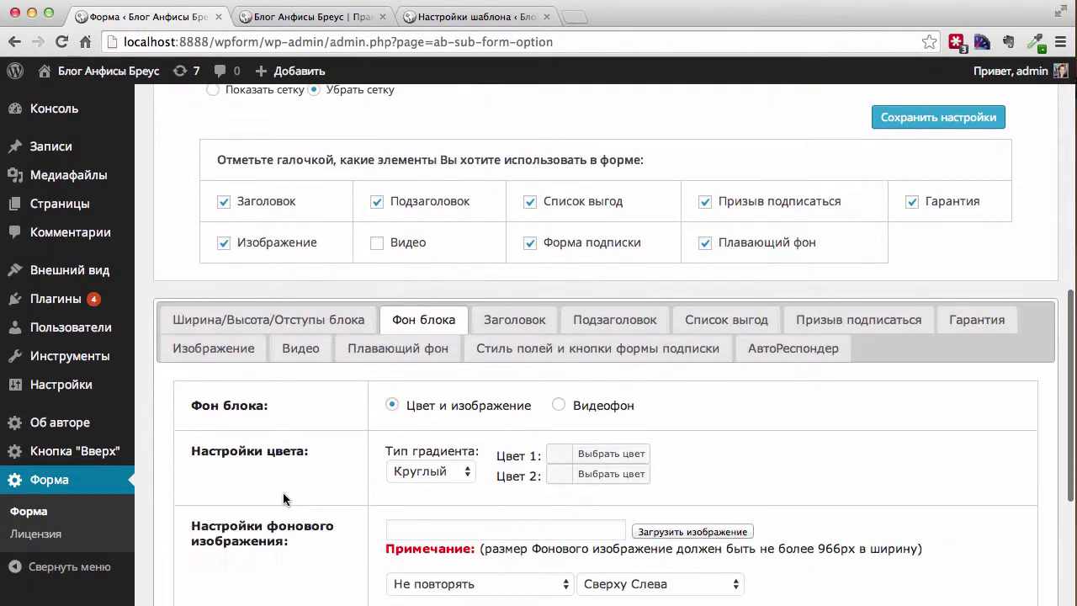
{"action": "scroll", "coordinate": [472, 388], "scroll_direction": "down", "scroll_amount": 3}
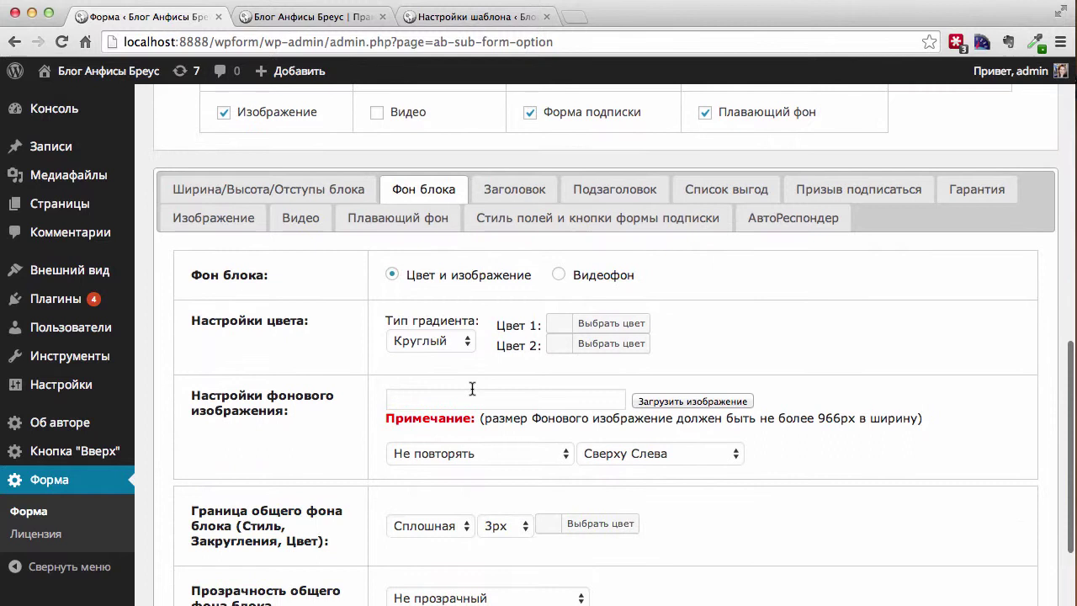
{"action": "left_click", "coordinate": [670, 401]}
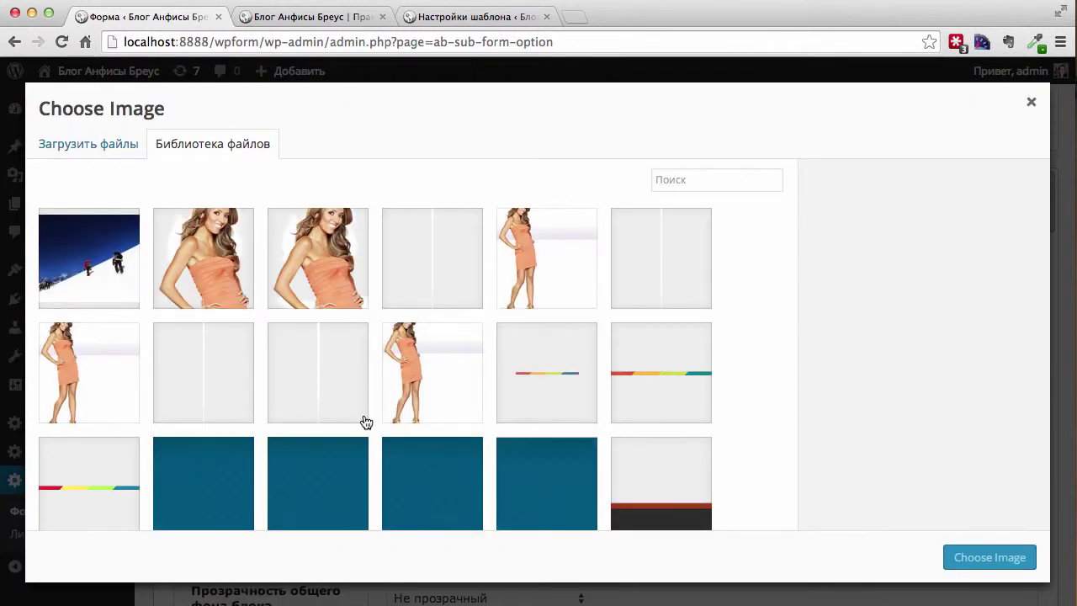
{"action": "scroll", "coordinate": [366, 421], "scroll_direction": "down", "scroll_amount": 5}
{"action": "scroll", "coordinate": [366, 421], "scroll_direction": "up", "scroll_amount": 3}
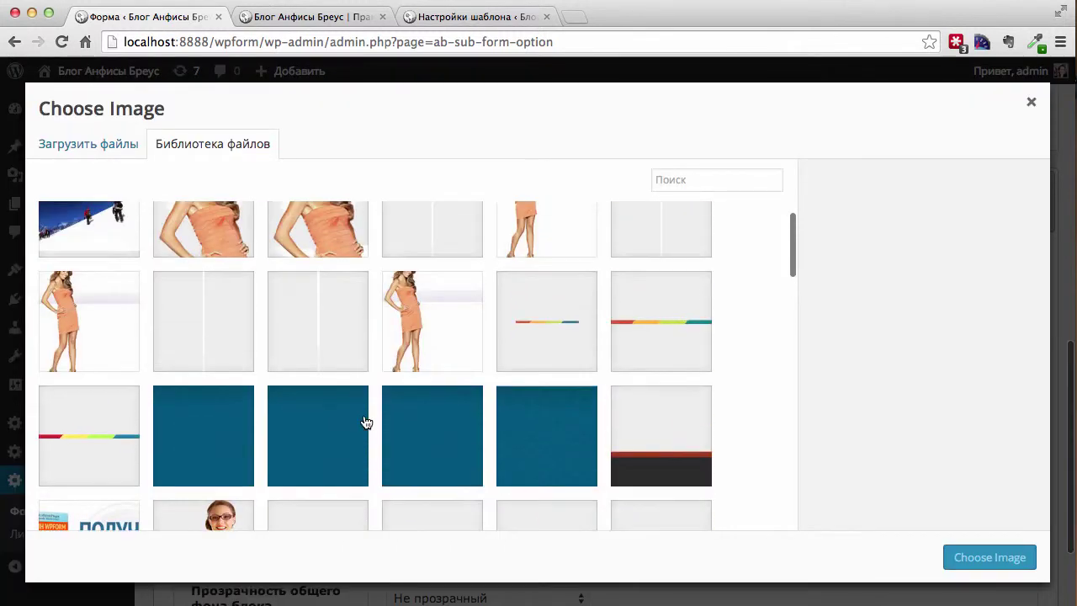
{"action": "left_click", "coordinate": [657, 446]}
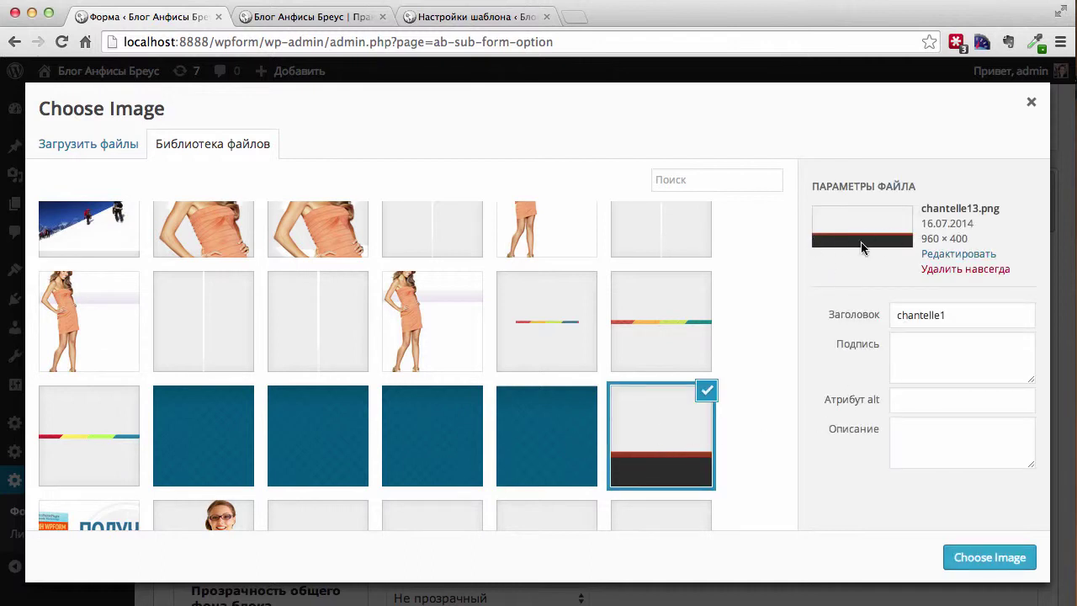
{"action": "left_click", "coordinate": [980, 547]}
Save the form settings with the new background image and check the block in the preview
{"action": "scroll", "coordinate": [714, 485], "scroll_direction": "down", "scroll_amount": 1}
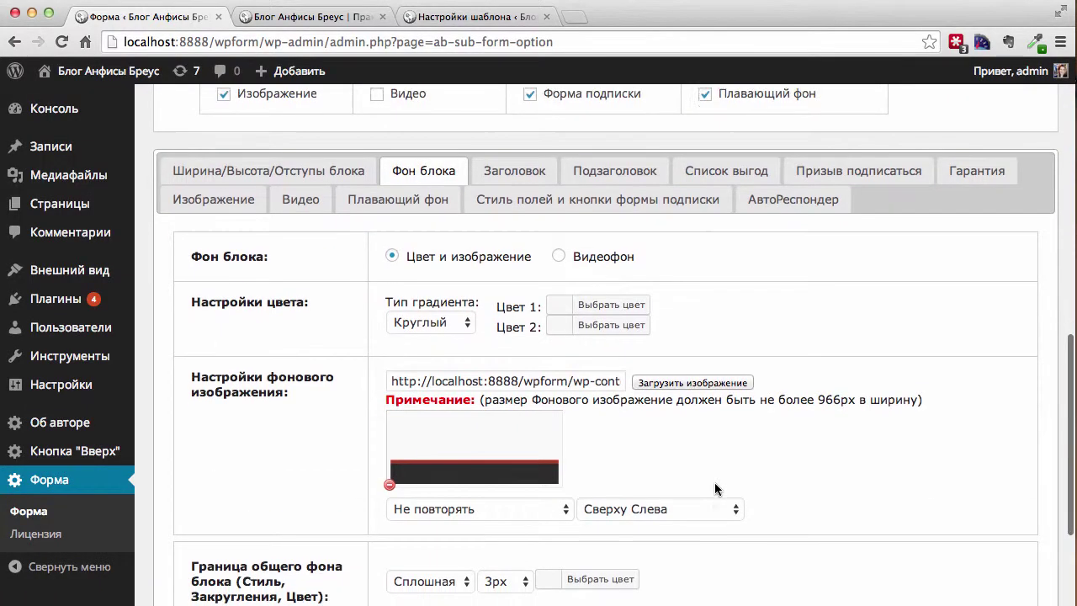
{"action": "scroll", "coordinate": [714, 485], "scroll_direction": "down", "scroll_amount": 1}
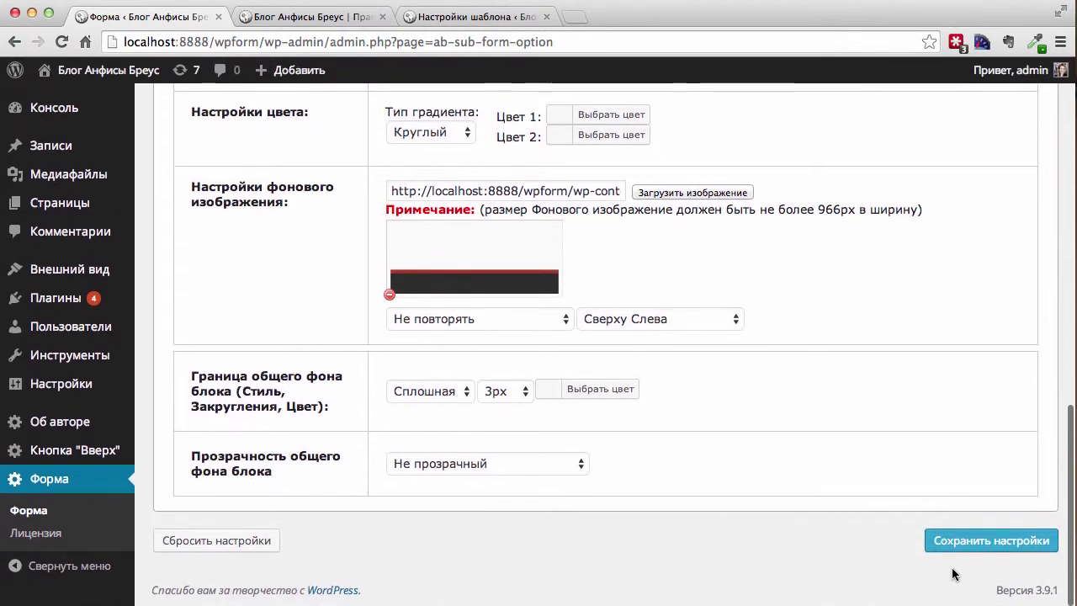
{"action": "left_click", "coordinate": [977, 539]}
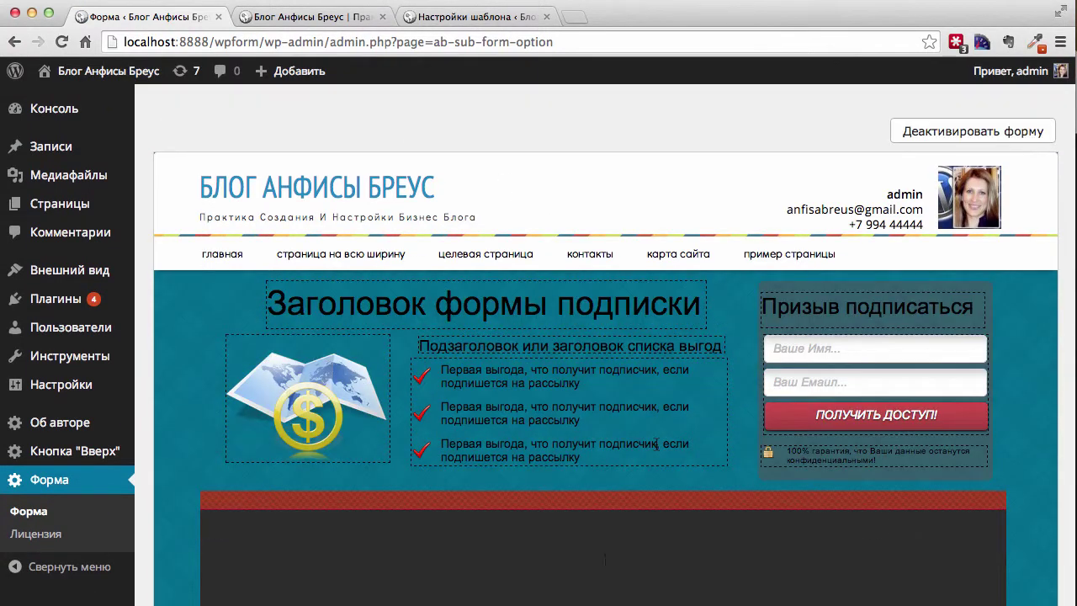
{"action": "scroll", "coordinate": [493, 490], "scroll_direction": "down", "scroll_amount": 2}
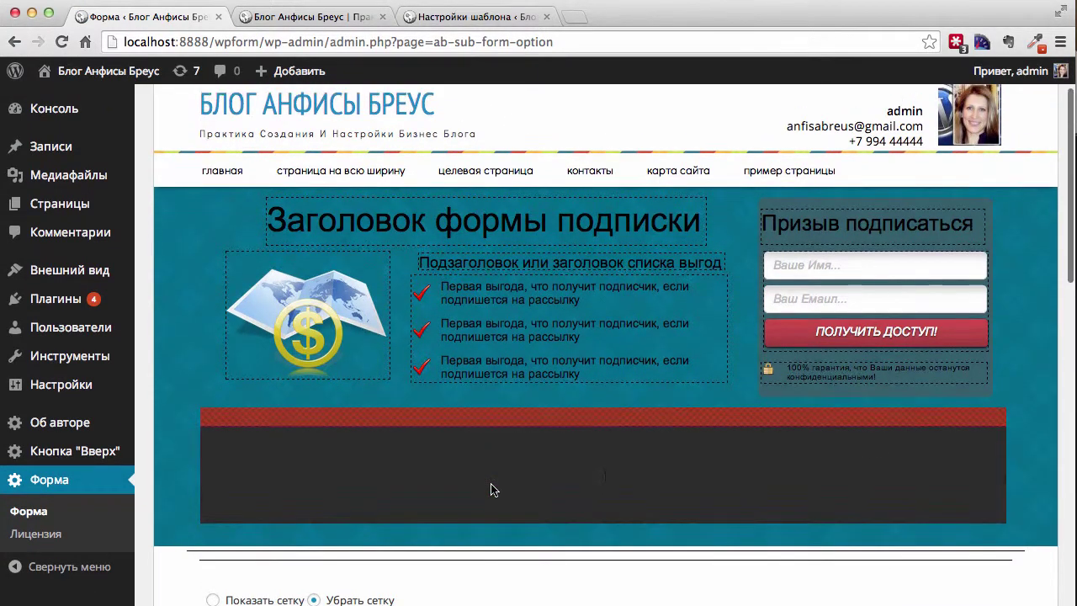
{"action": "scroll", "coordinate": [493, 490], "scroll_direction": "up", "scroll_amount": 1}
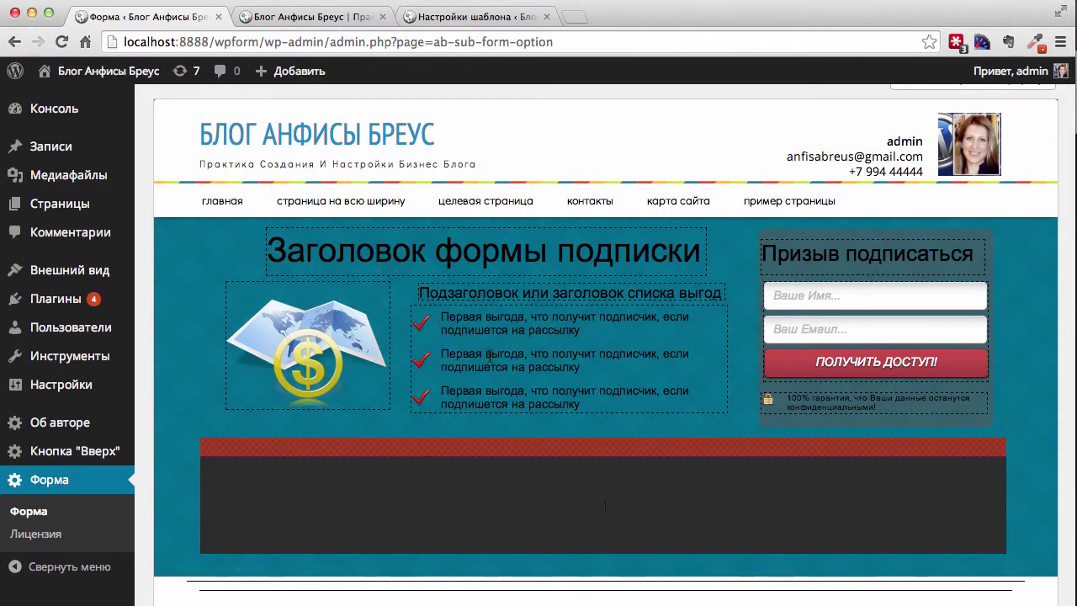
Disable every form element except Видео, enable Видео, and save the form settings
{"action": "scroll", "coordinate": [491, 356], "scroll_direction": "down", "scroll_amount": 1}
{"action": "scroll", "coordinate": [454, 357], "scroll_direction": "down", "scroll_amount": 5}
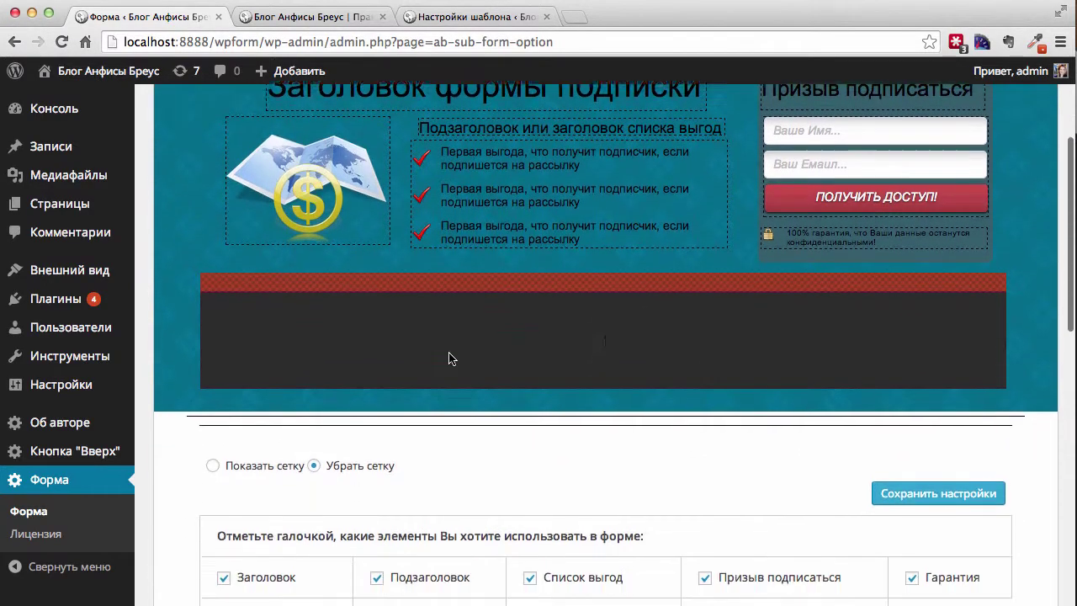
{"action": "scroll", "coordinate": [449, 359], "scroll_direction": "down", "scroll_amount": 8}
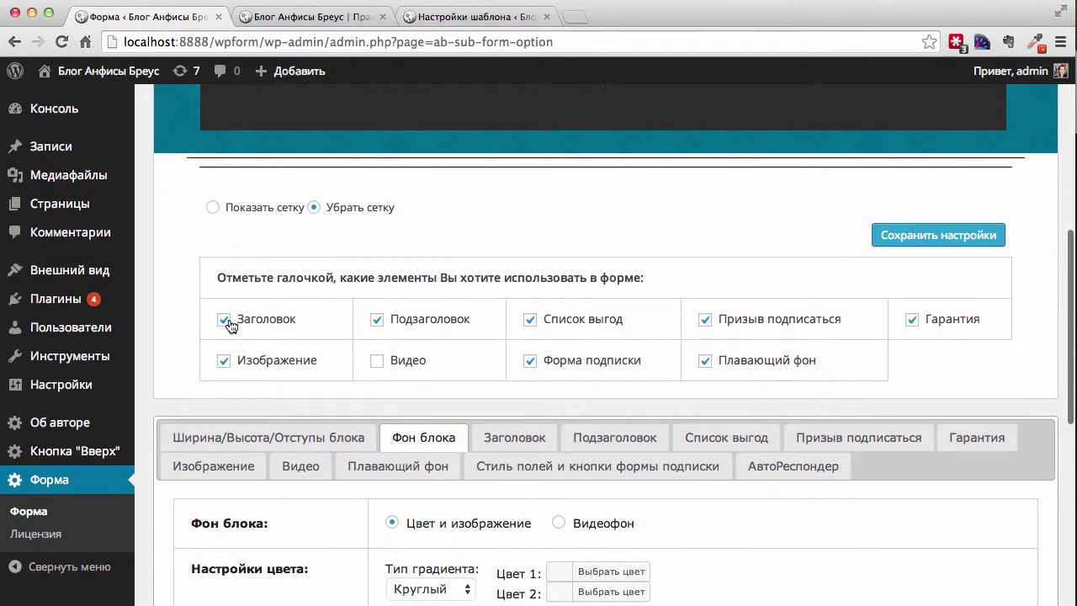
{"action": "left_click", "coordinate": [225, 320]}
{"action": "left_click", "coordinate": [378, 321]}
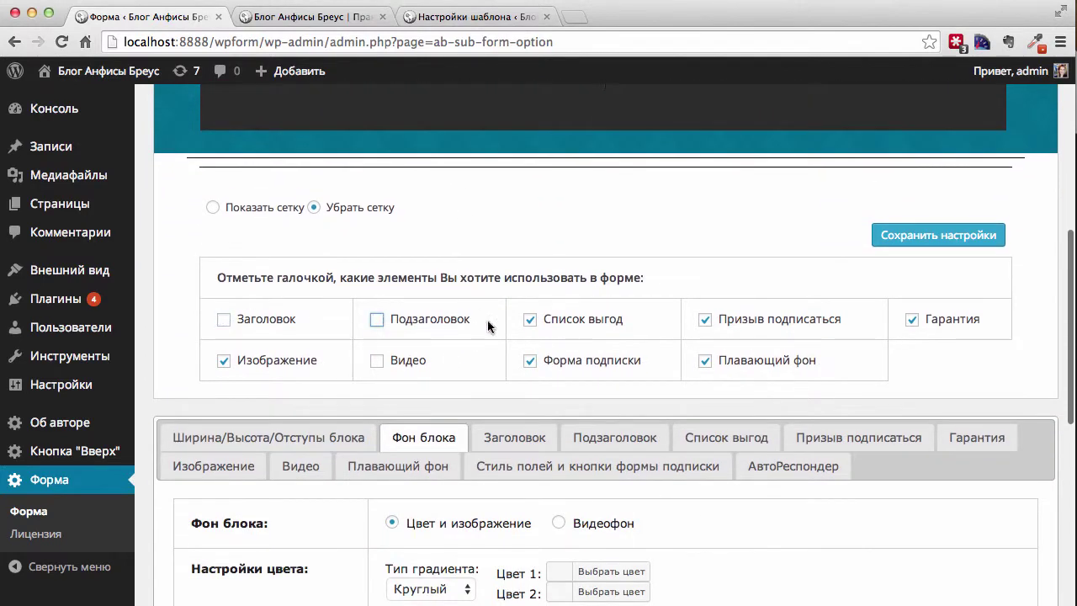
{"action": "left_click", "coordinate": [531, 324]}
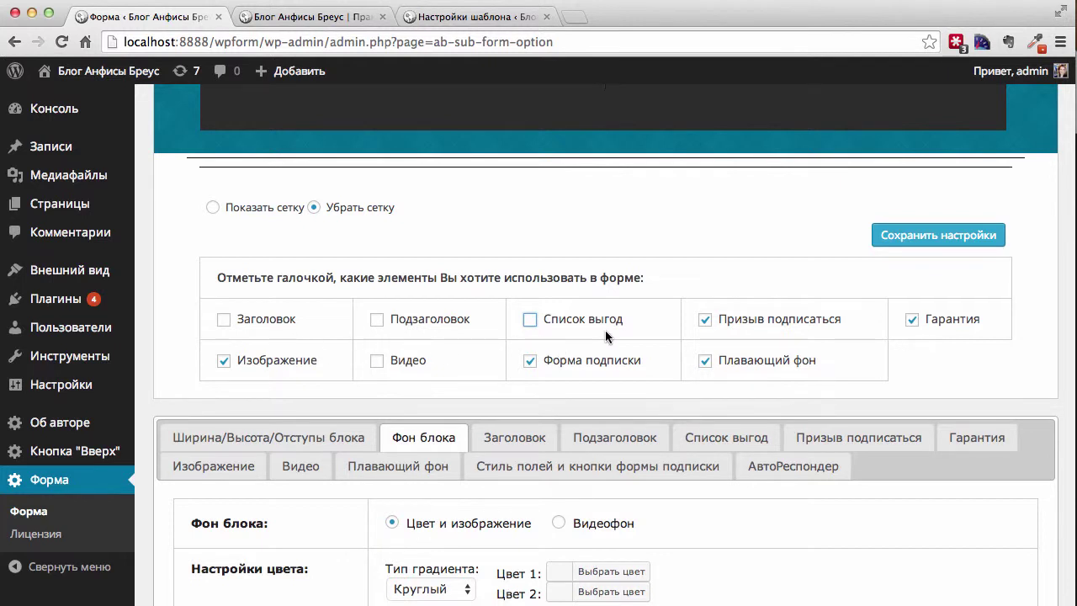
{"action": "left_click", "coordinate": [704, 321]}
{"action": "left_click", "coordinate": [910, 320]}
{"action": "left_click", "coordinate": [224, 361]}
{"action": "left_click", "coordinate": [377, 362]}
{"action": "left_click", "coordinate": [959, 235]}
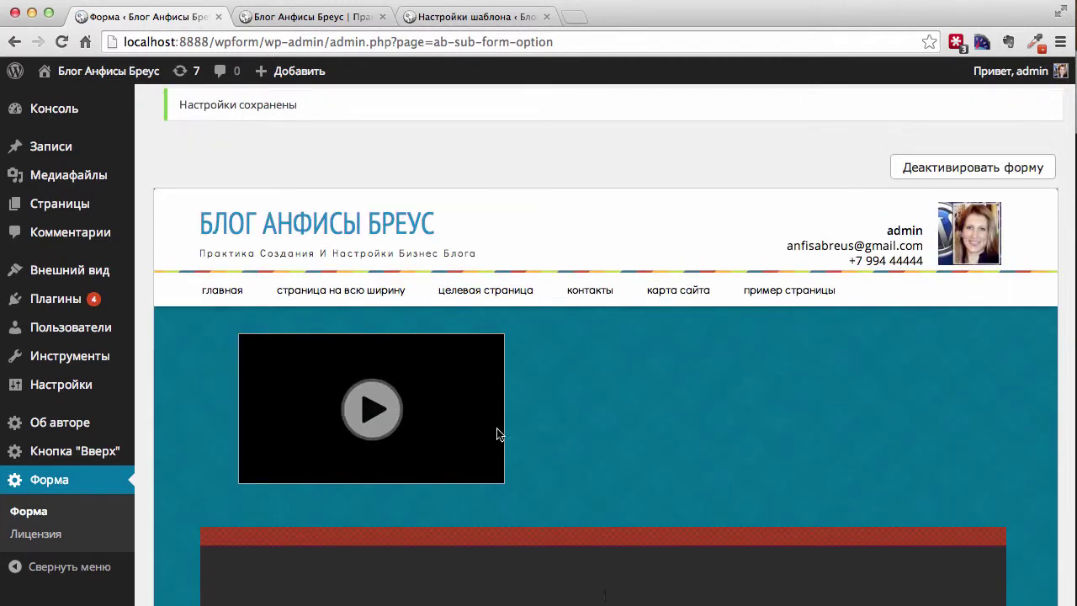
Enlarge the video block so it overlaps the dark panel, and align it using a temporary white grid
{"action": "scroll", "coordinate": [497, 434], "scroll_direction": "down", "scroll_amount": 3}
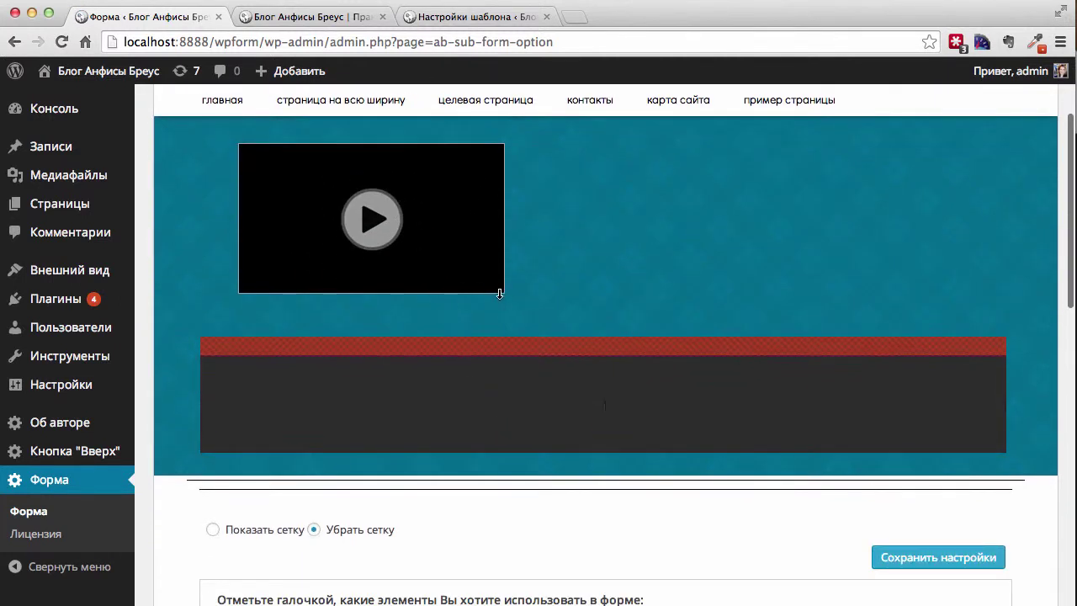
{"action": "left_click_drag", "start_coordinate": [503, 293], "coordinate": [587, 376]}
{"action": "left_click", "coordinate": [218, 529]}
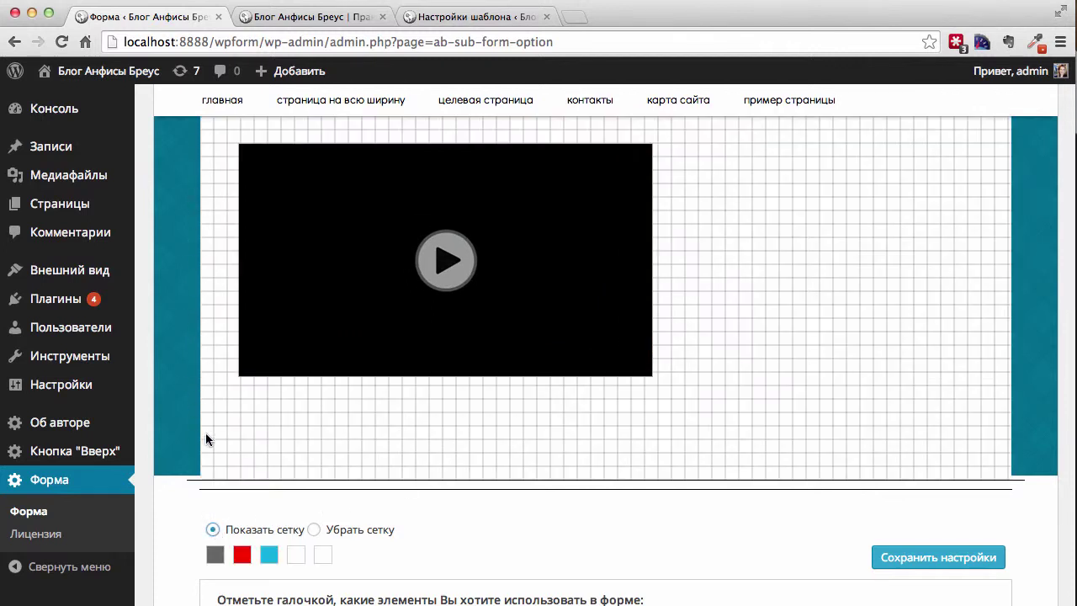
{"action": "left_click_drag", "start_coordinate": [328, 258], "coordinate": [330, 262]}
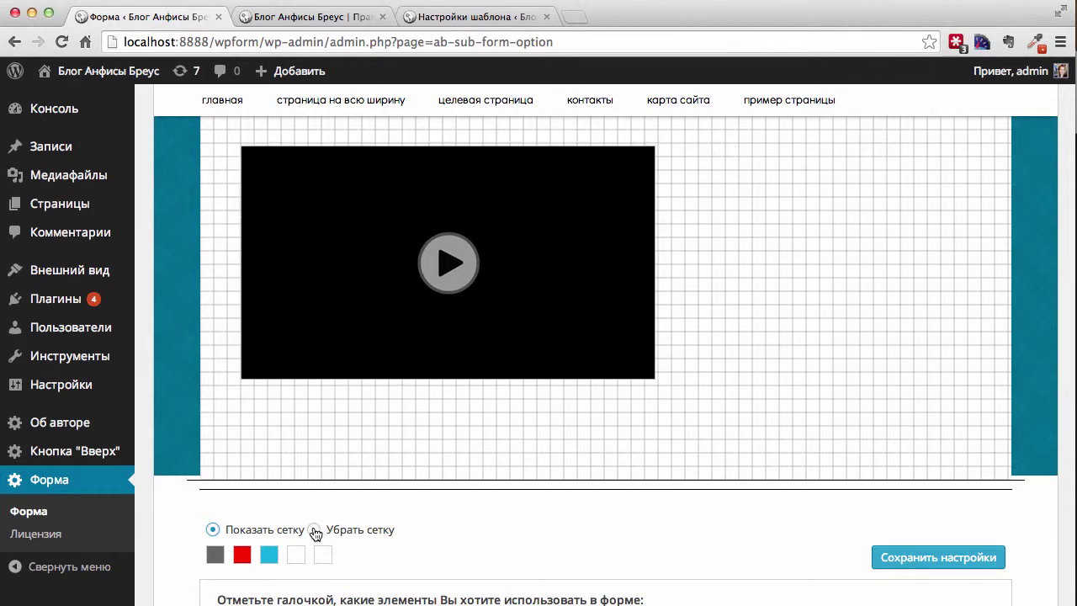
{"action": "left_click", "coordinate": [322, 555]}
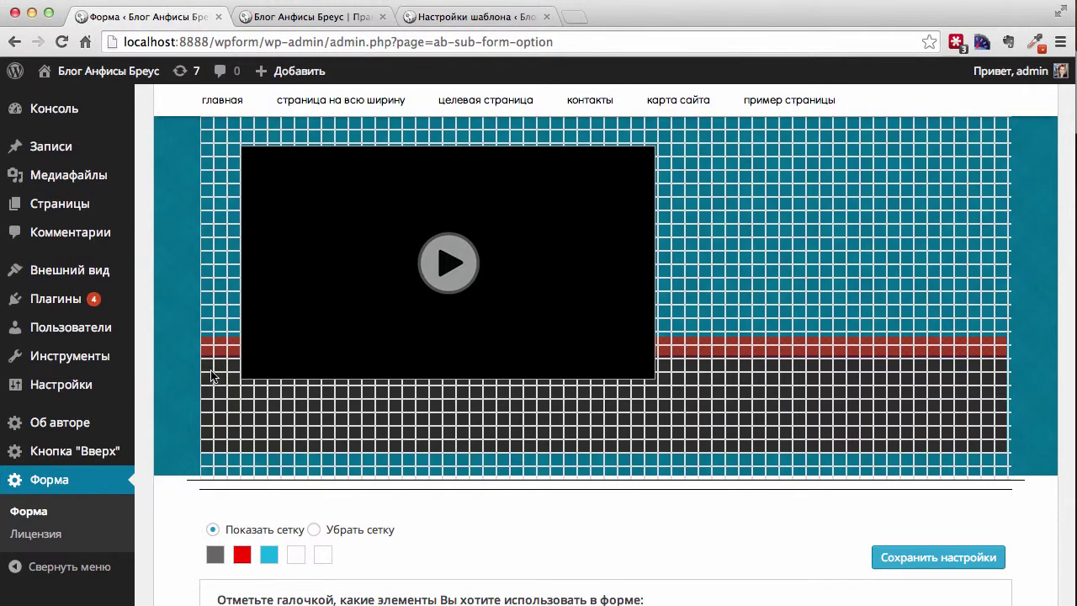
{"action": "left_click_drag", "start_coordinate": [399, 342], "coordinate": [384, 336]}
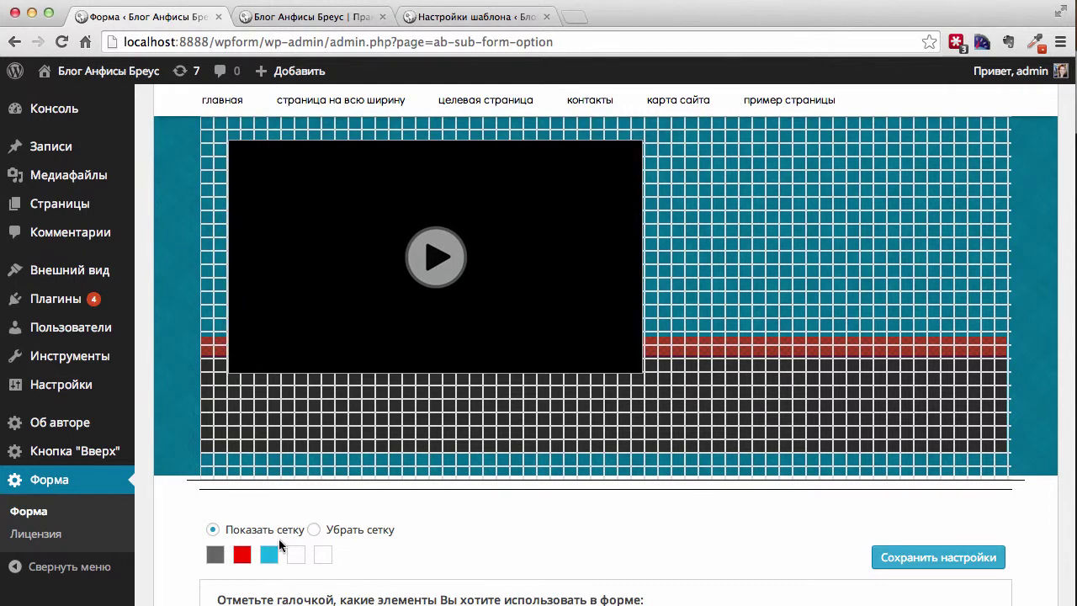
{"action": "left_click", "coordinate": [315, 536]}
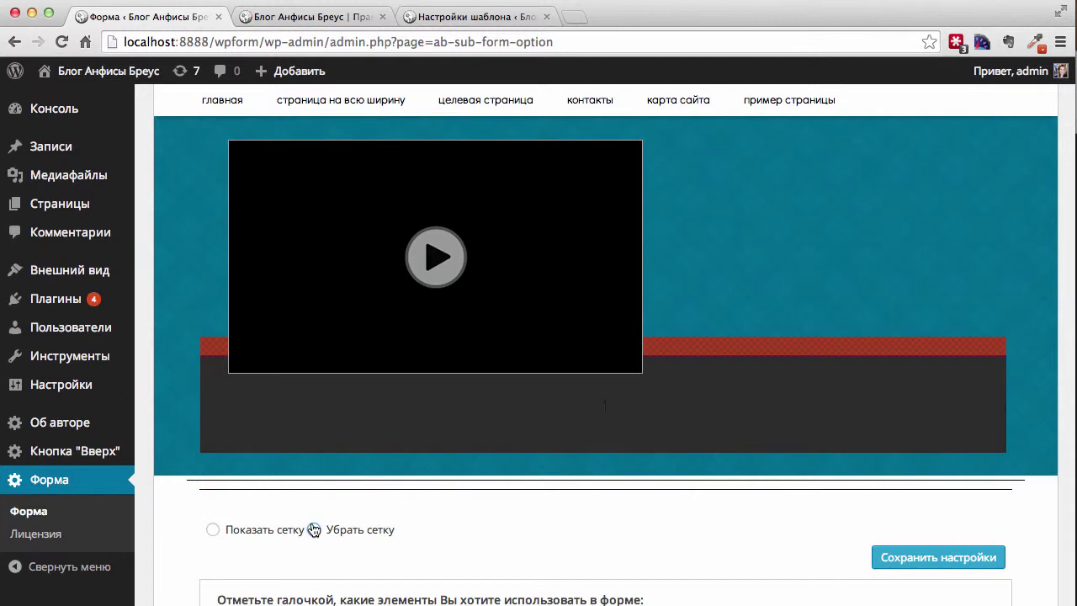
View the YouTube and Vimeo options in the video settings and select MP4 as the video source
{"action": "scroll", "coordinate": [318, 283], "scroll_direction": "down", "scroll_amount": 10}
{"action": "left_click", "coordinate": [673, 350]}
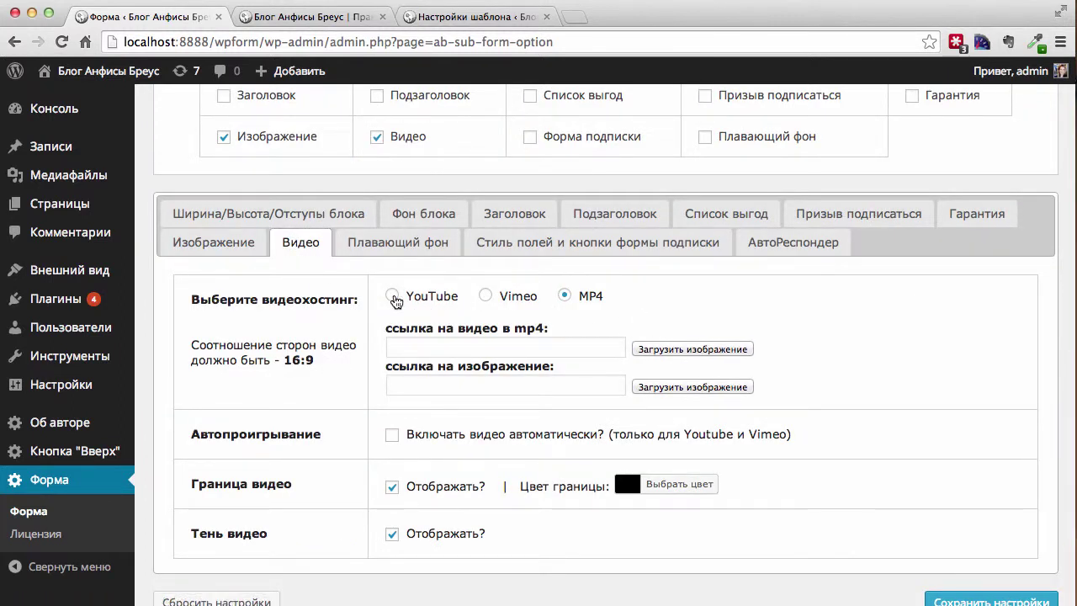
{"action": "left_click", "coordinate": [392, 295]}
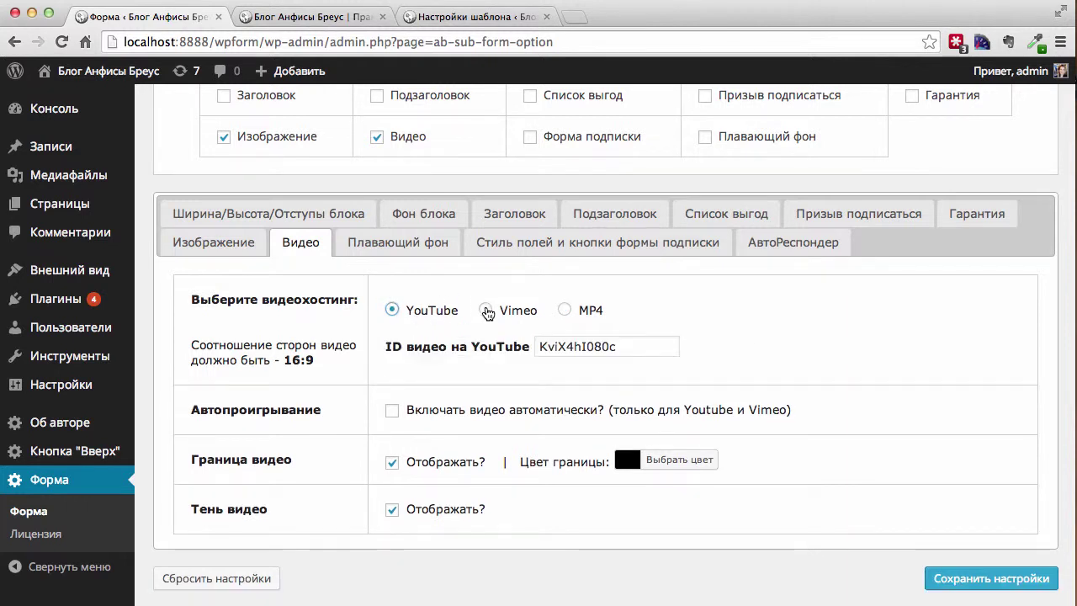
{"action": "left_click", "coordinate": [486, 310]}
{"action": "left_click", "coordinate": [564, 310]}
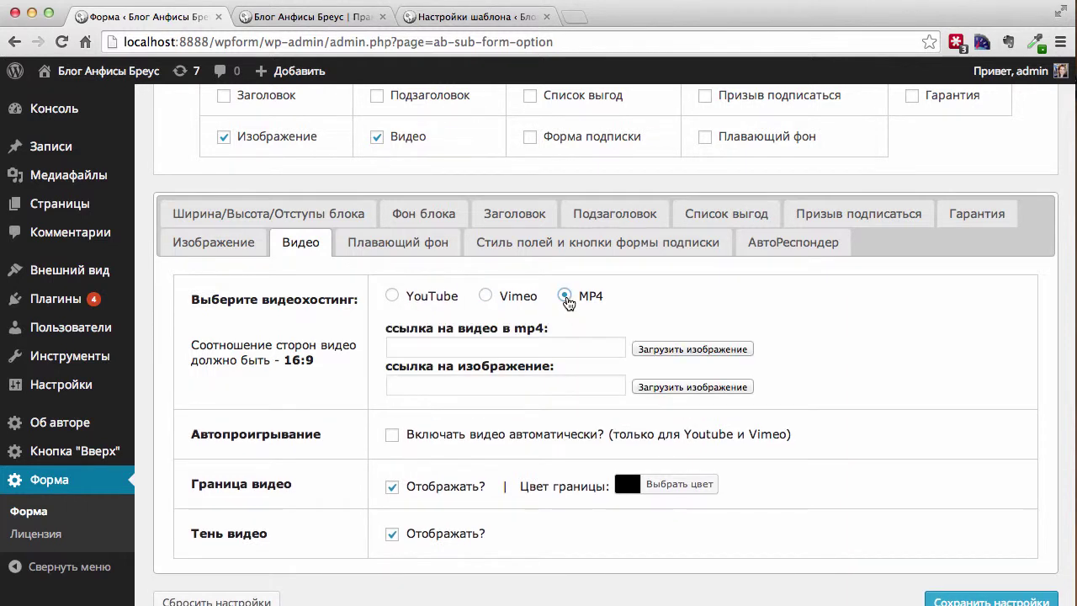
Choose 2-polzovateli.mp4 from the media library as the form's MP4 video
{"action": "left_click", "coordinate": [669, 350]}
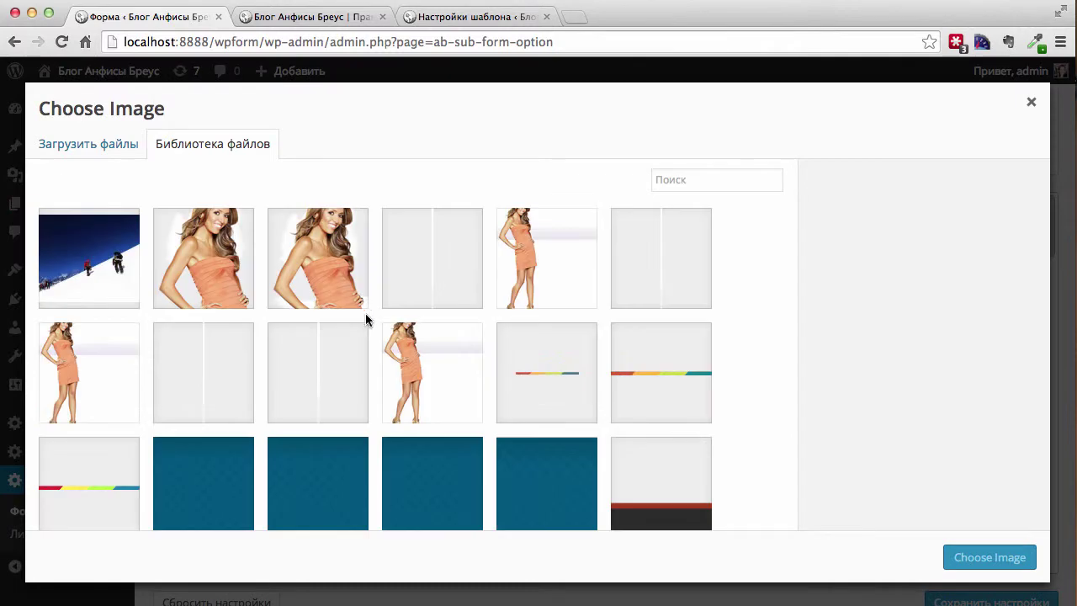
{"action": "scroll", "coordinate": [420, 398], "scroll_direction": "down", "scroll_amount": 5}
{"action": "scroll", "coordinate": [420, 398], "scroll_direction": "down", "scroll_amount": 15}
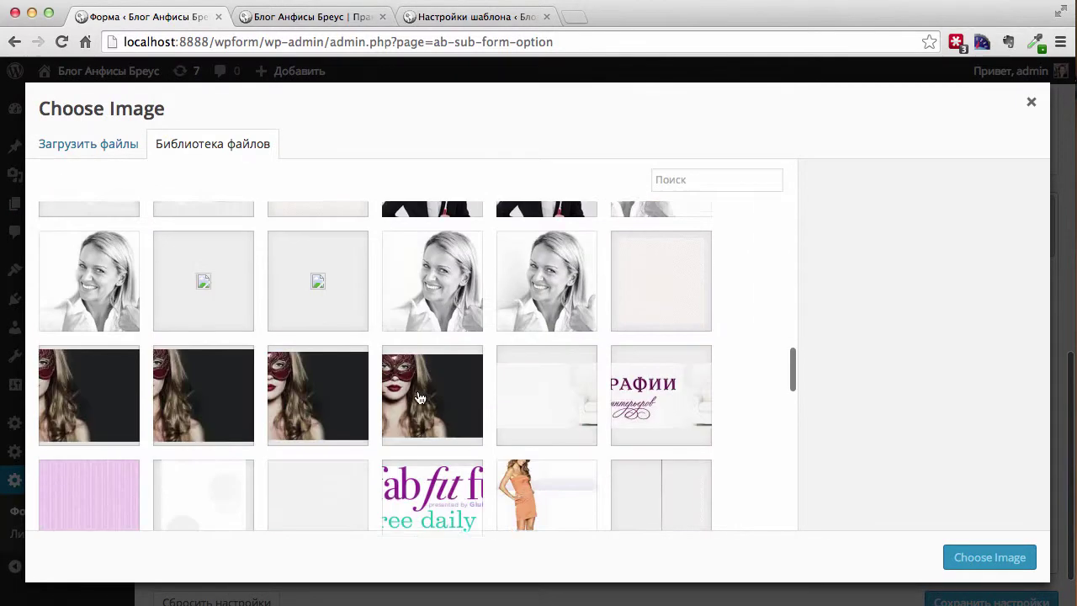
{"action": "scroll", "coordinate": [420, 398], "scroll_direction": "down", "scroll_amount": 2}
{"action": "left_click", "coordinate": [306, 379]}
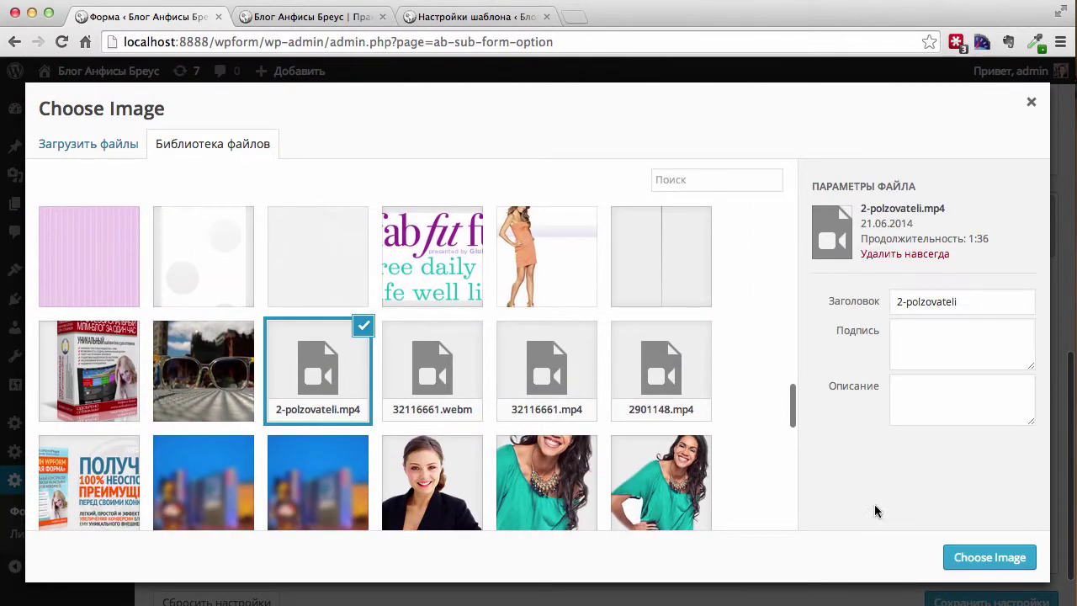
{"action": "left_click", "coordinate": [974, 558]}
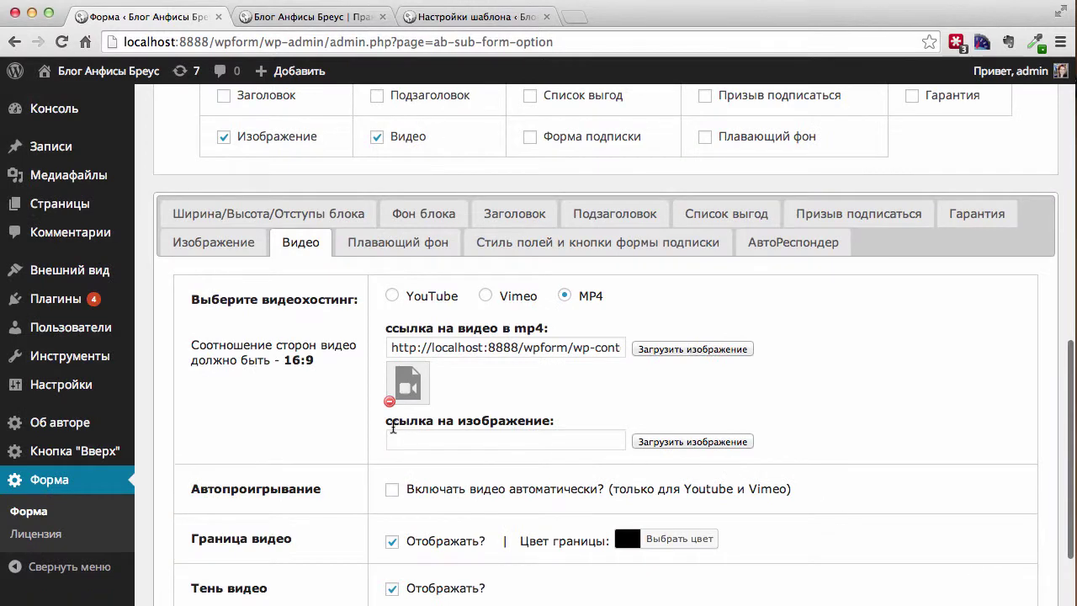
Choose head_text-copy.png from the media library as the video's cover image and save the form settings
{"action": "left_click", "coordinate": [673, 442]}
{"action": "scroll", "coordinate": [142, 380], "scroll_direction": "down", "scroll_amount": 5}
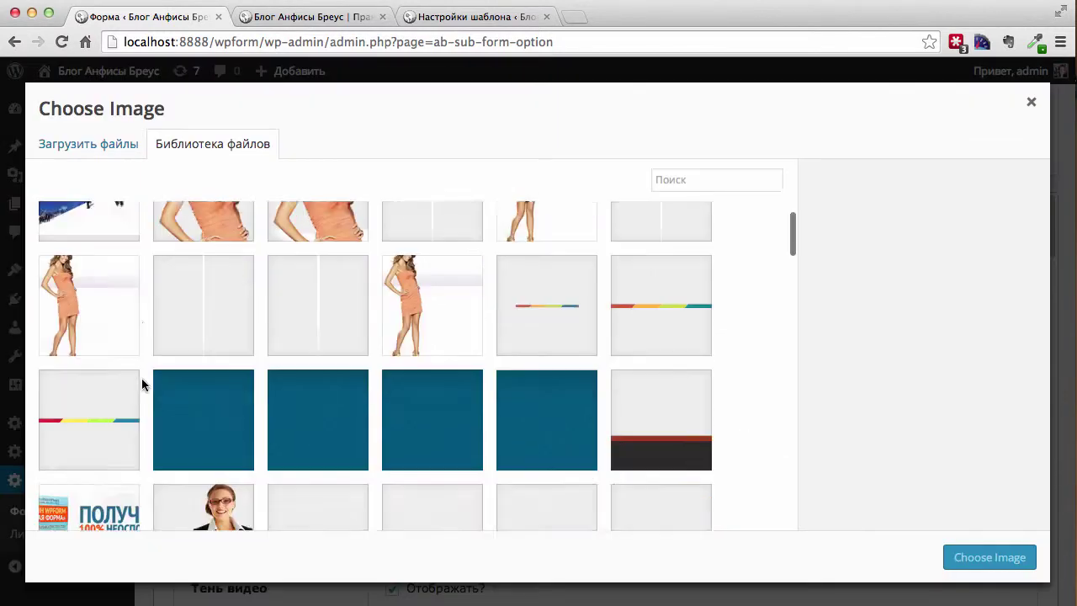
{"action": "left_click", "coordinate": [128, 341]}
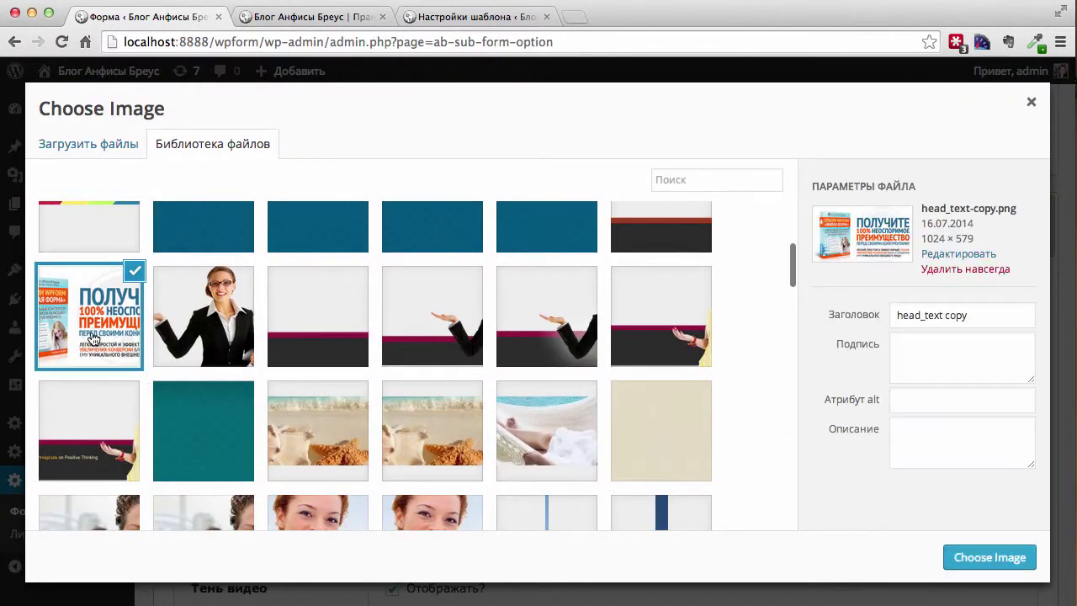
{"action": "left_click", "coordinate": [989, 557]}
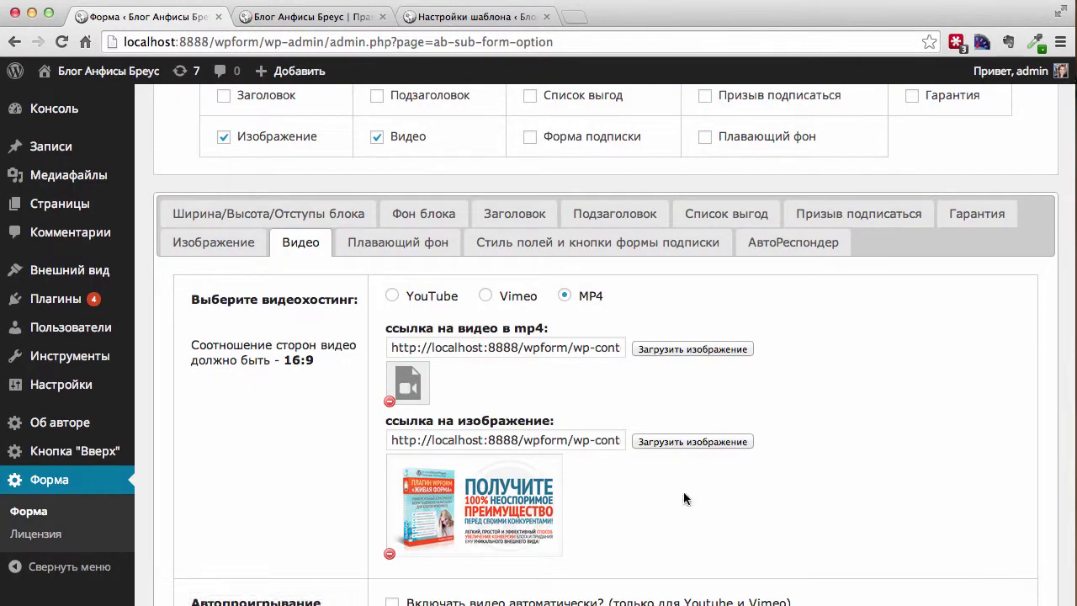
{"action": "scroll", "coordinate": [697, 497], "scroll_direction": "down", "scroll_amount": 5}
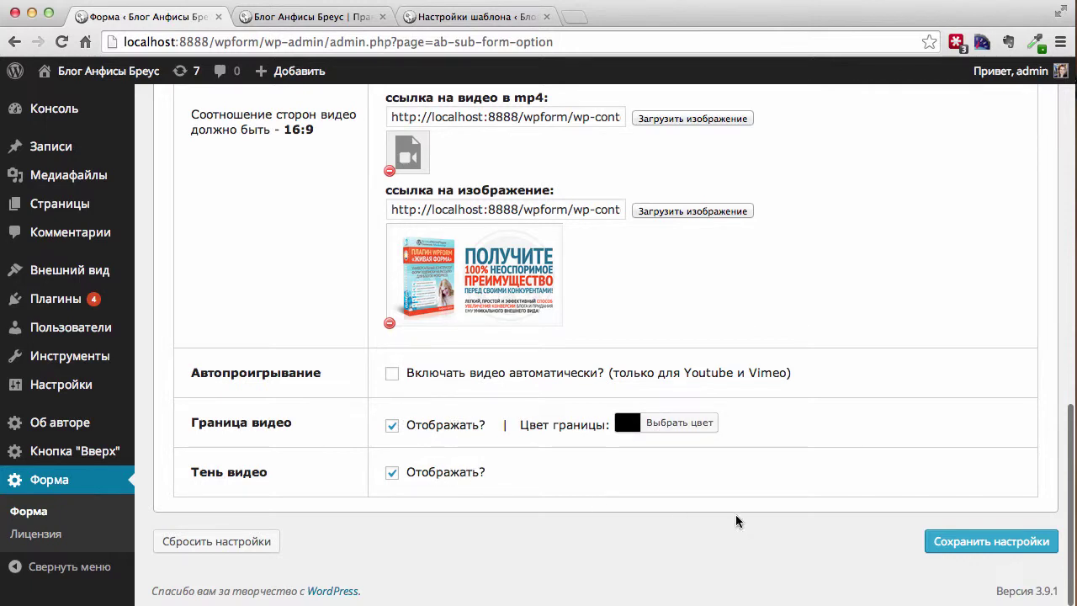
{"action": "left_click", "coordinate": [951, 541]}
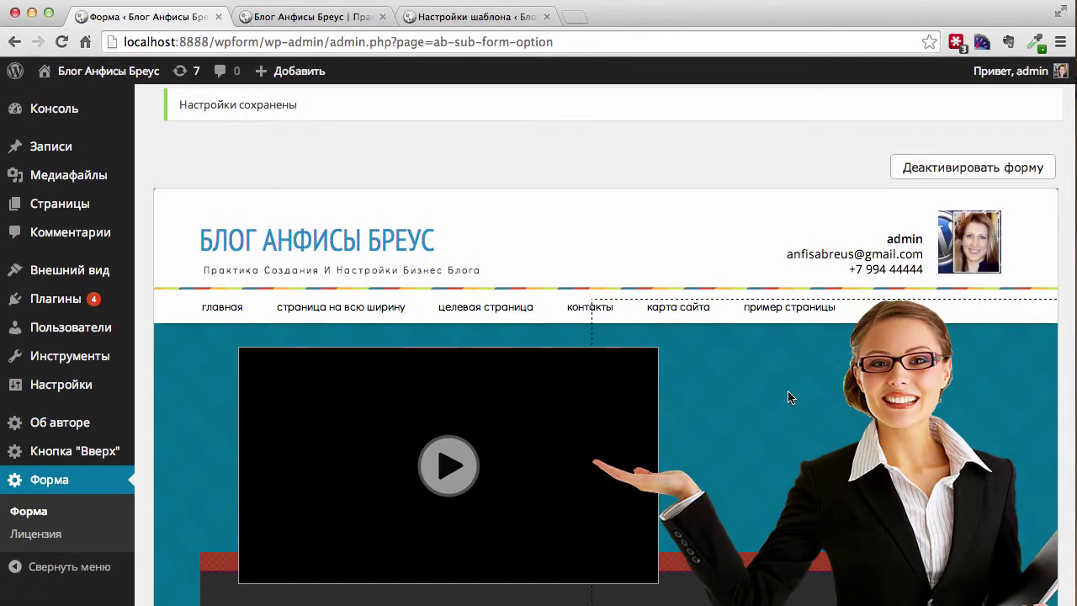
Enable the Форма подписки element in the form and save the settings
{"action": "scroll", "coordinate": [310, 424], "scroll_direction": "down", "scroll_amount": 5}
{"action": "scroll", "coordinate": [619, 428], "scroll_direction": "down", "scroll_amount": 8}
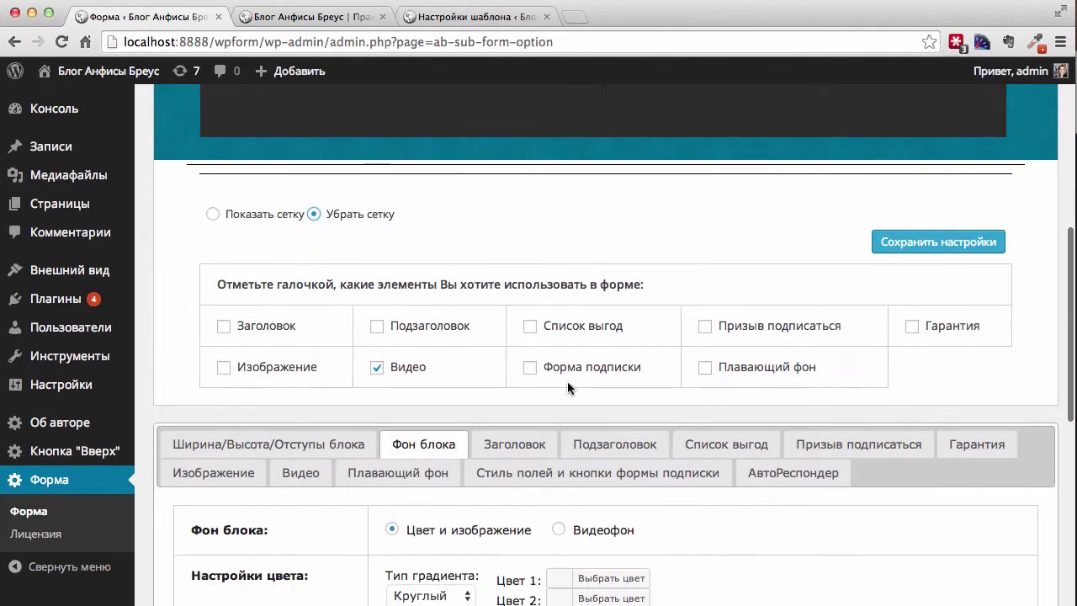
{"action": "left_click", "coordinate": [530, 369]}
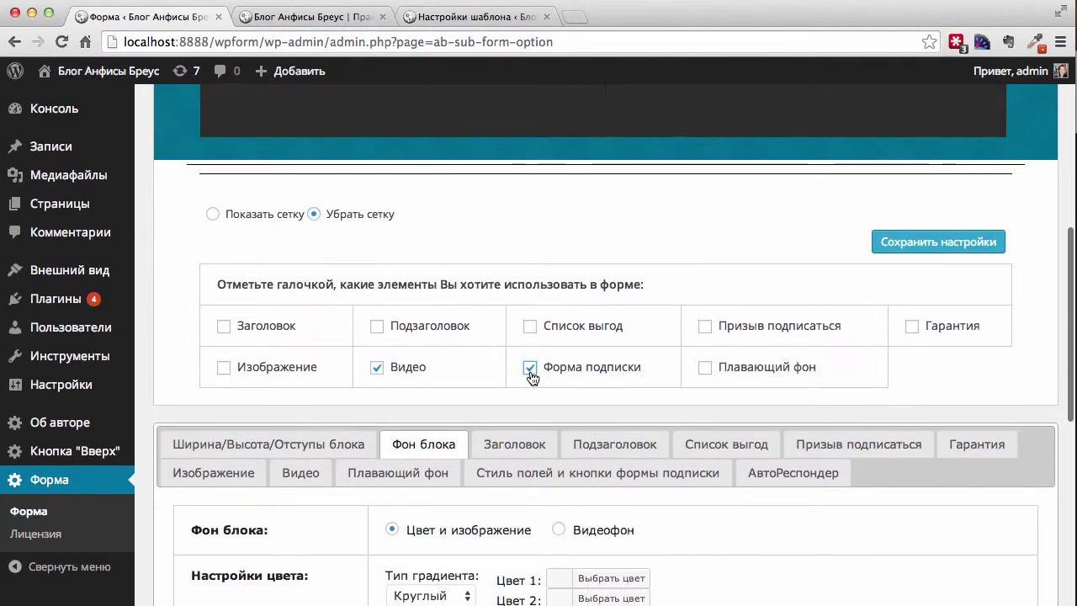
{"action": "left_click", "coordinate": [934, 245]}
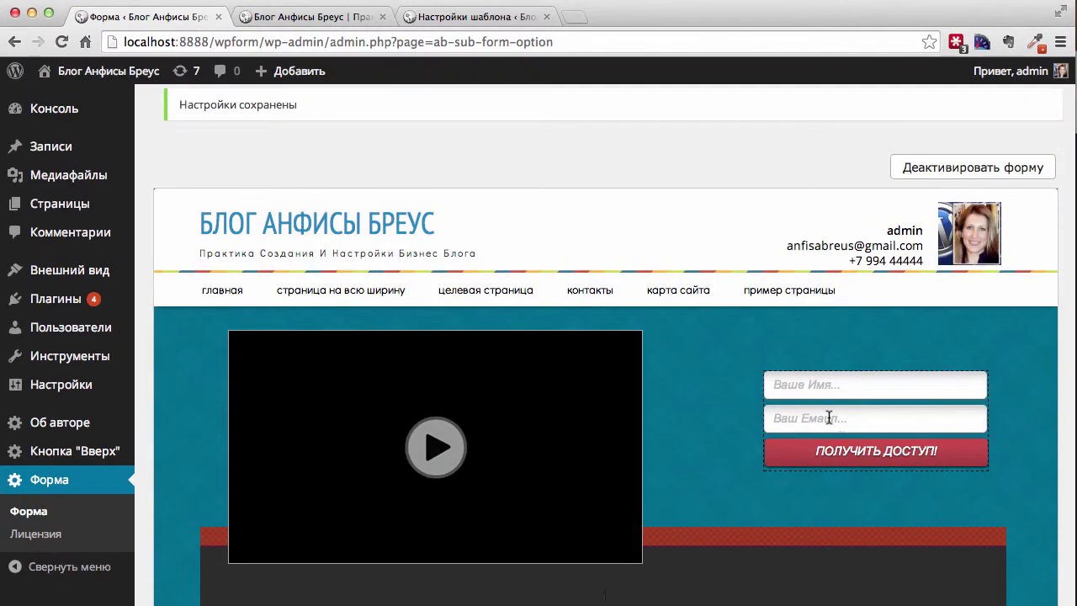
Move the subscription form onto the dark panel below the video and resize it so the fields and button sit in one row
{"action": "scroll", "coordinate": [832, 383], "scroll_direction": "down", "scroll_amount": 4}
{"action": "left_click_drag", "start_coordinate": [838, 222], "coordinate": [301, 423]}
{"action": "left_click_drag", "start_coordinate": [455, 403], "coordinate": [911, 355]}
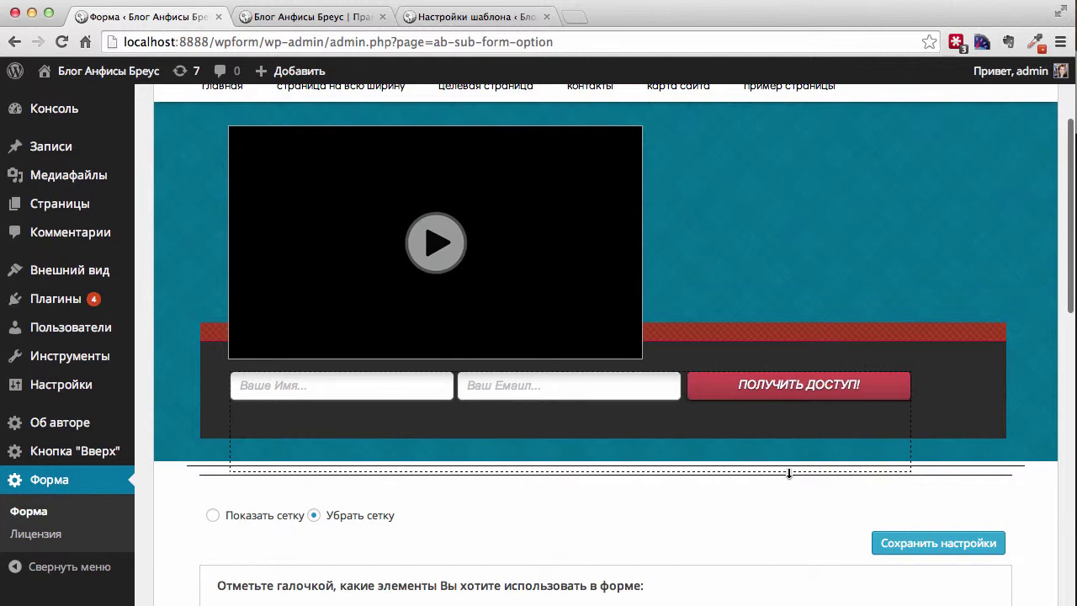
{"action": "left_click_drag", "start_coordinate": [790, 407], "coordinate": [790, 409]}
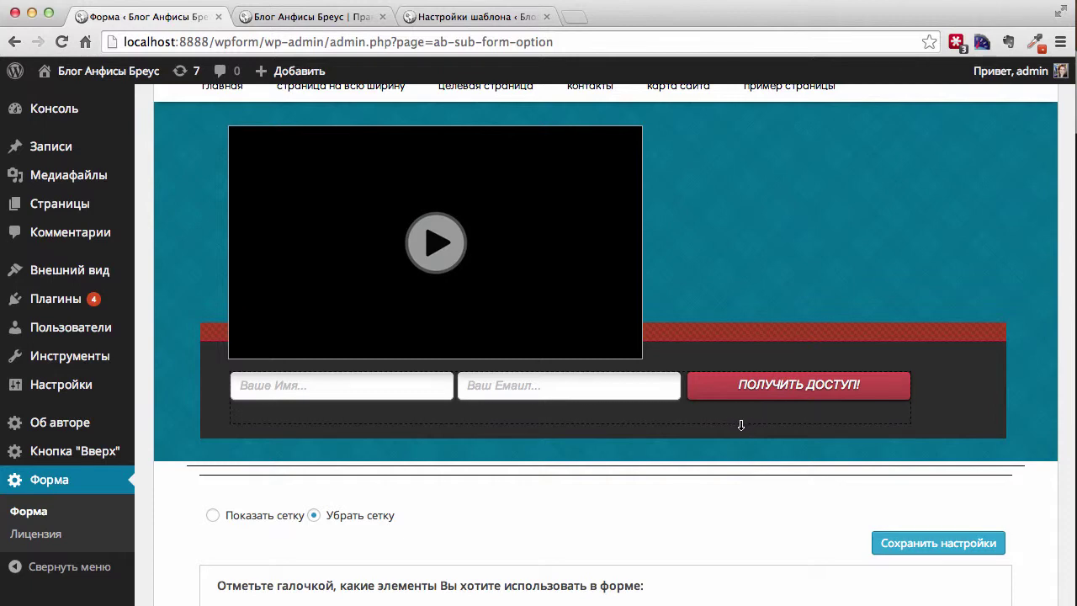
Turn off rounded borders and both the inner and outer shadows for the subscription form fields
{"action": "scroll", "coordinate": [642, 468], "scroll_direction": "down", "scroll_amount": 10}
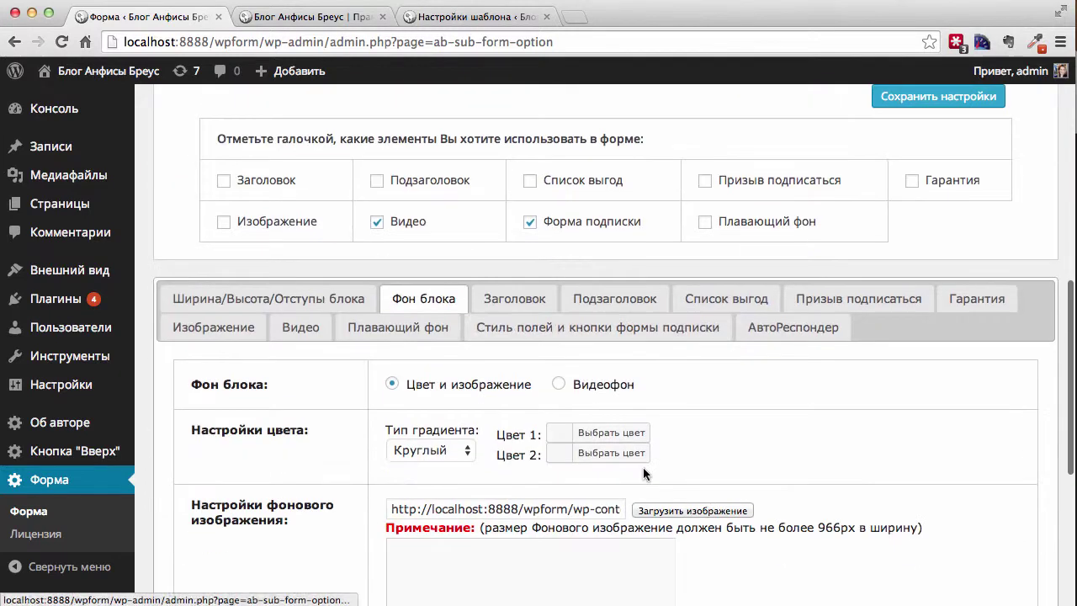
{"action": "left_click", "coordinate": [597, 328]}
{"action": "scroll", "coordinate": [518, 335], "scroll_direction": "down", "scroll_amount": 3}
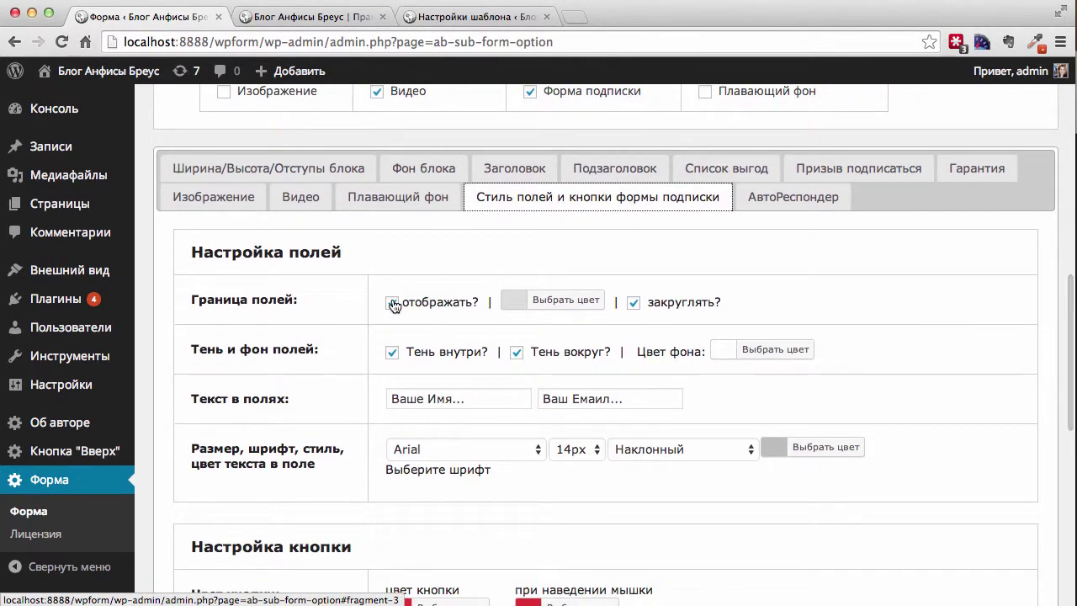
{"action": "left_click", "coordinate": [633, 302]}
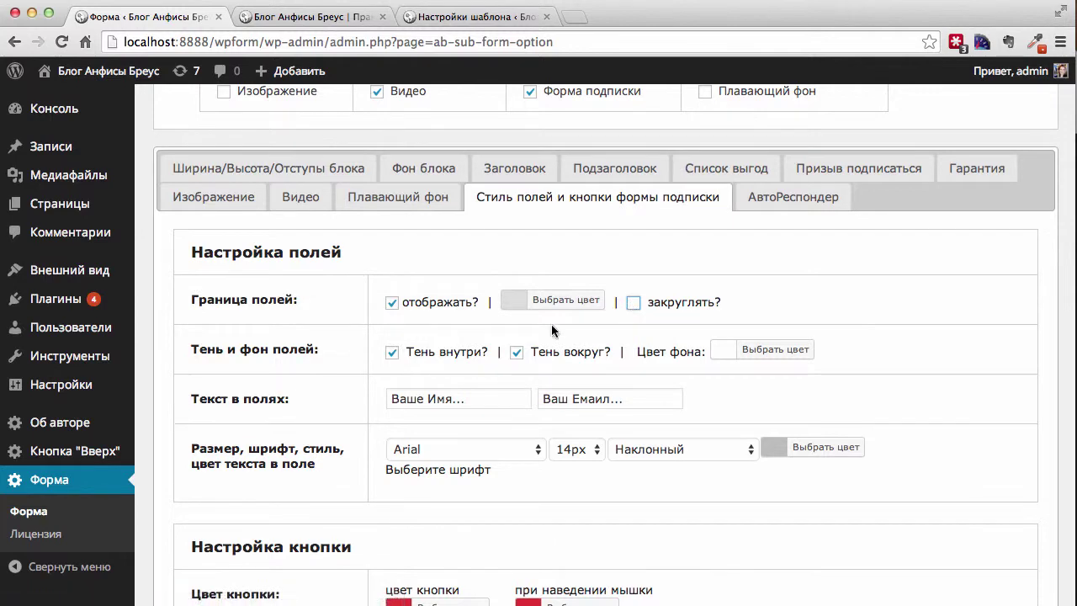
{"action": "left_click", "coordinate": [392, 353]}
{"action": "left_click", "coordinate": [518, 356]}
{"action": "scroll", "coordinate": [680, 400], "scroll_direction": "down", "scroll_amount": 3}
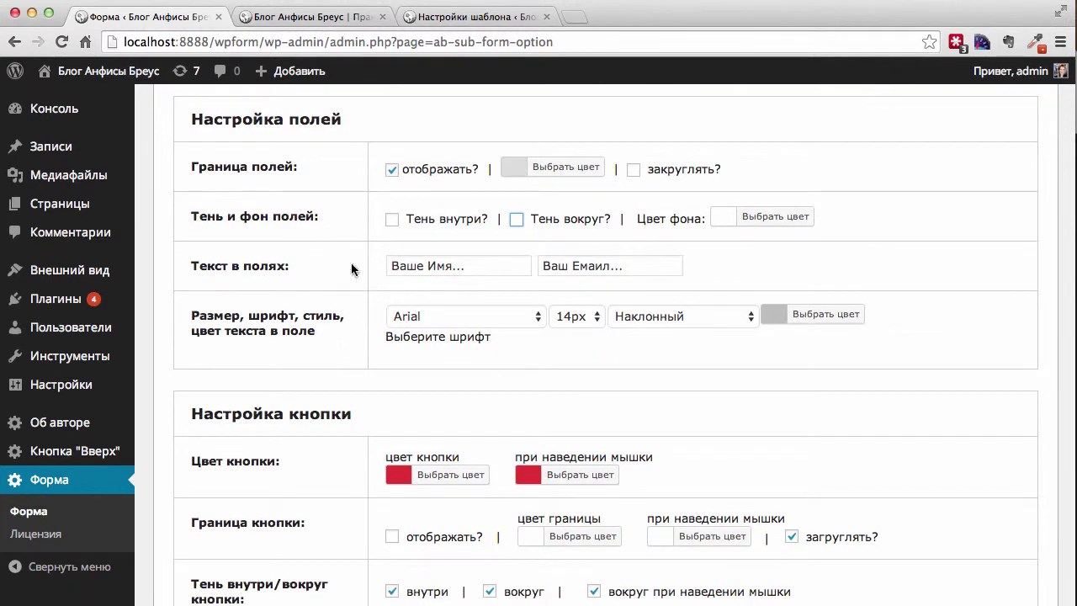
Set the subscription field texts to "Введите Ваше Имя..." and "Введите Ваш Емаил..."
{"action": "left_click", "coordinate": [392, 265]}
{"action": "type", "text": "Введ"}
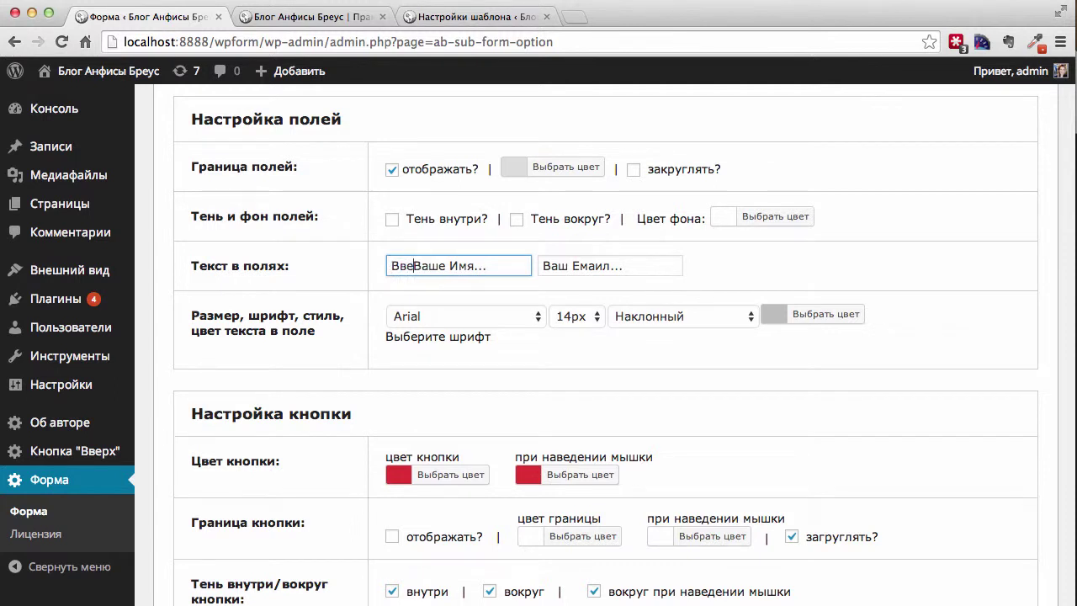
{"action": "type", "text": "ите"}
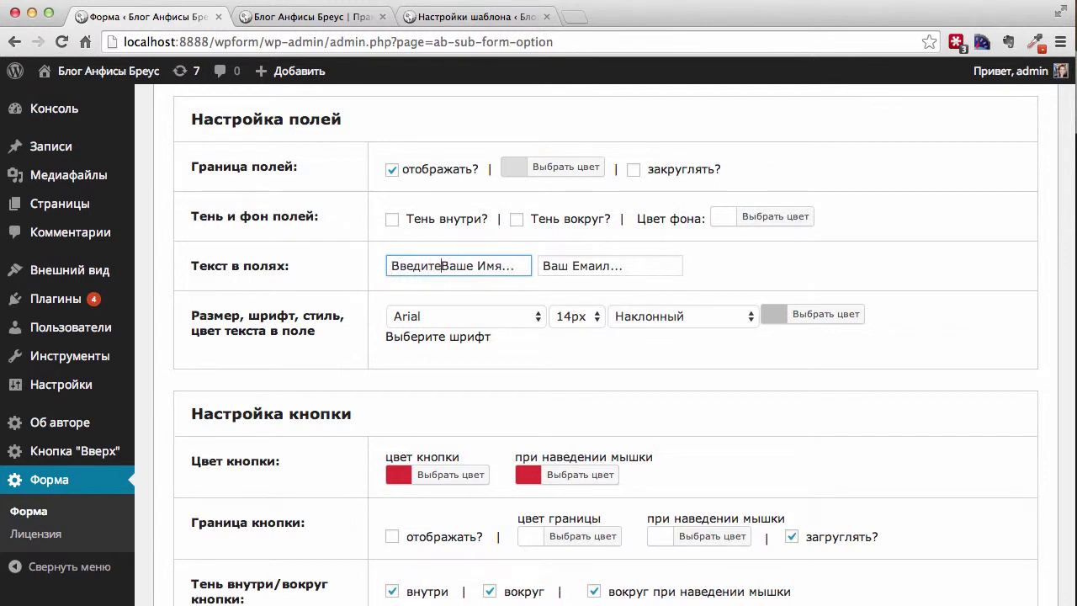
{"action": "double_click", "coordinate": [432, 265]}
{"action": "key", "text": "super+c"}
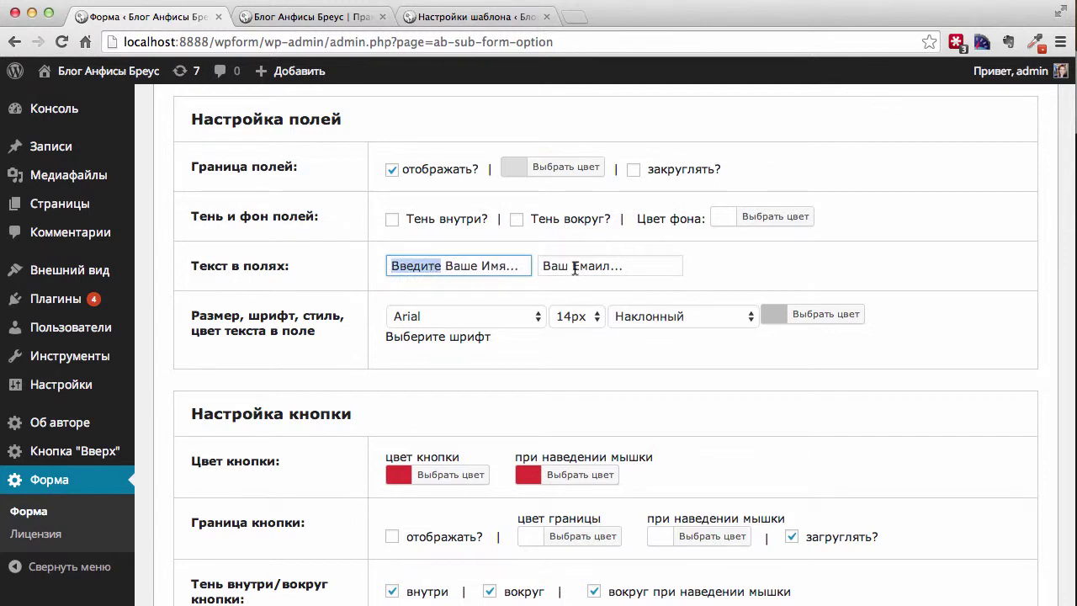
{"action": "left_click", "coordinate": [544, 266]}
{"action": "key", "text": "super+v"}
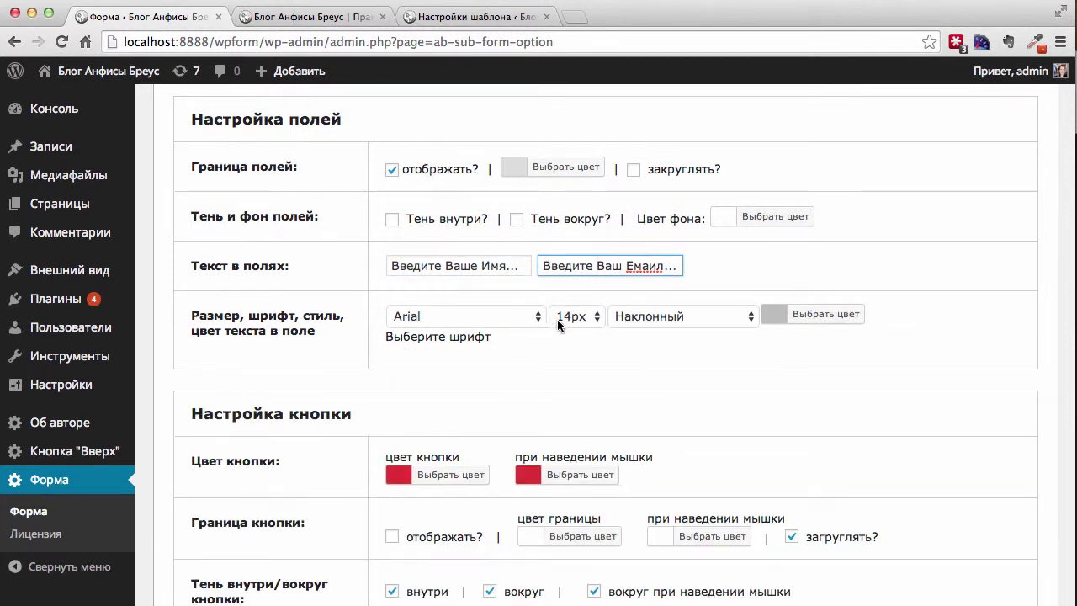
Keep the field text style as Наклонный and darken its colour to grey #939393
{"action": "left_click", "coordinate": [687, 323]}
{"action": "left_click", "coordinate": [658, 316]}
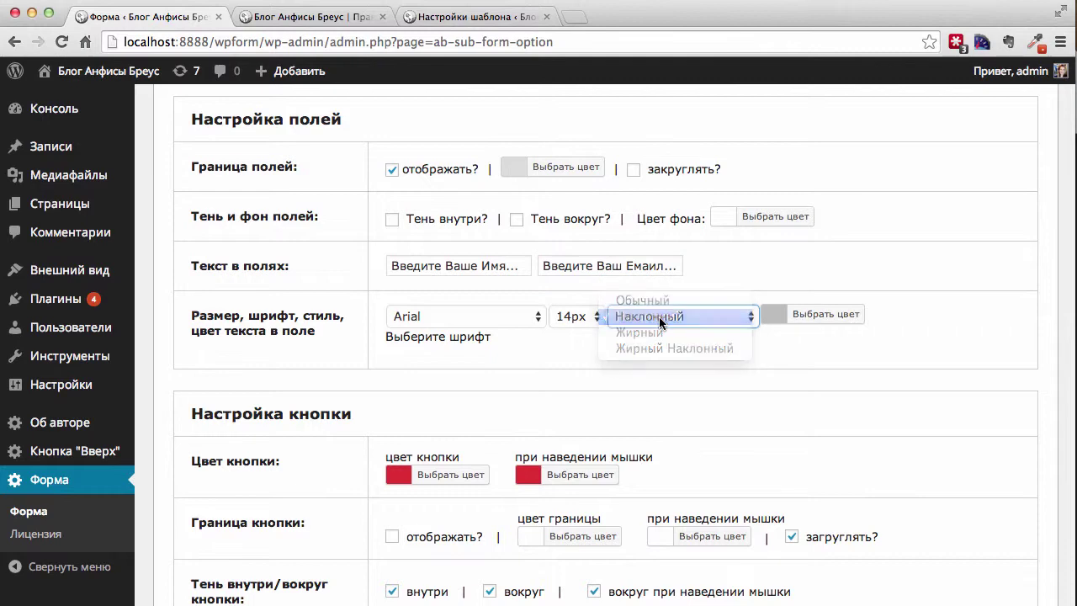
{"action": "left_click", "coordinate": [786, 314]}
{"action": "left_click", "coordinate": [781, 404]}
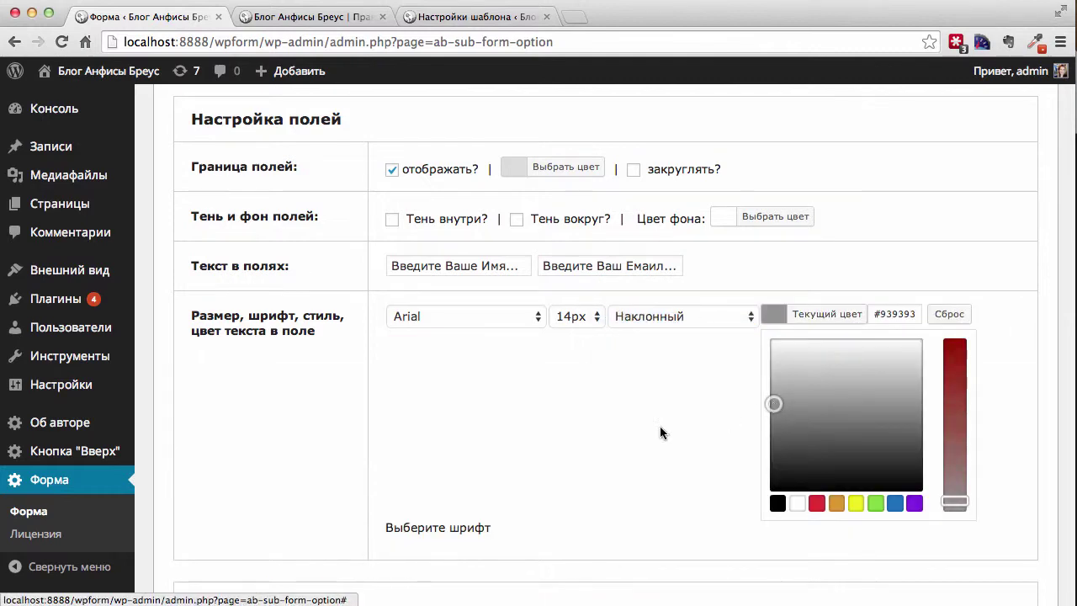
Turn off the subscription button's inner, outer and mouse-over shadows
{"action": "scroll", "coordinate": [658, 427], "scroll_direction": "down", "scroll_amount": 5}
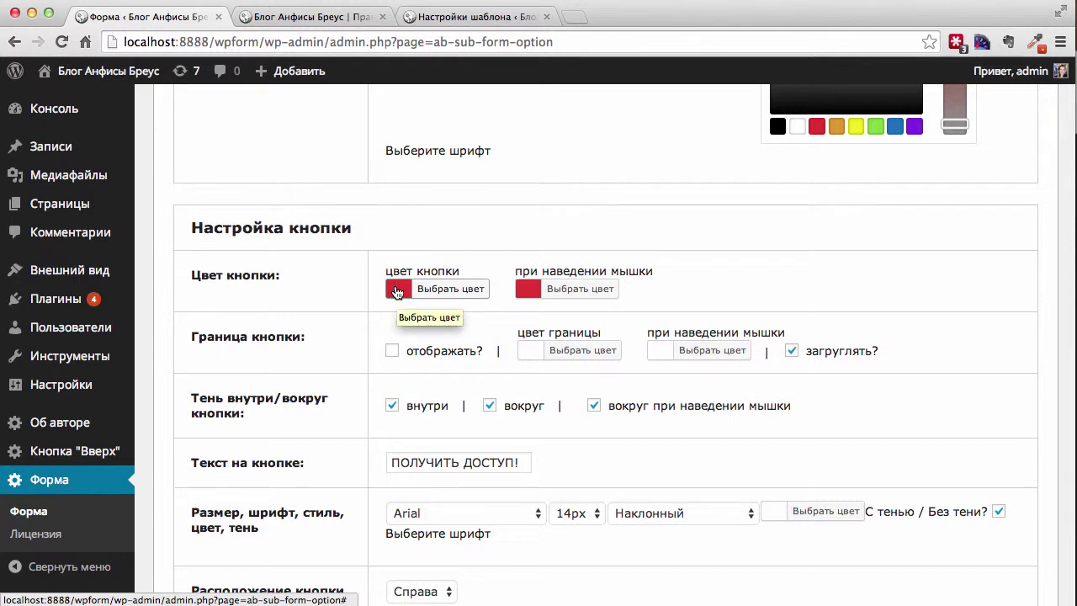
{"action": "scroll", "coordinate": [515, 313], "scroll_direction": "down", "scroll_amount": 2}
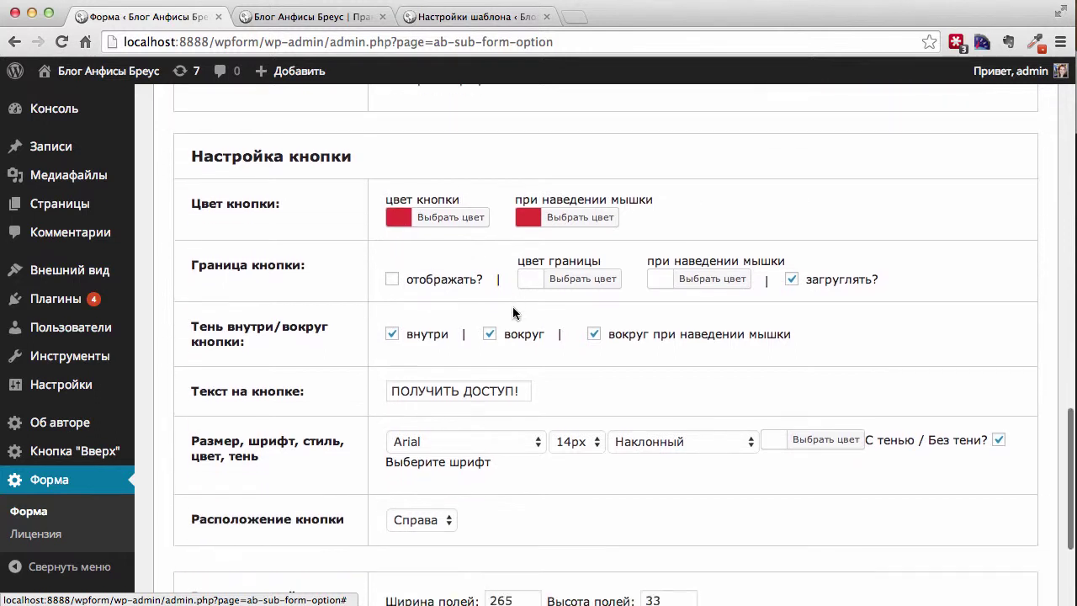
{"action": "scroll", "coordinate": [515, 313], "scroll_direction": "down", "scroll_amount": 2}
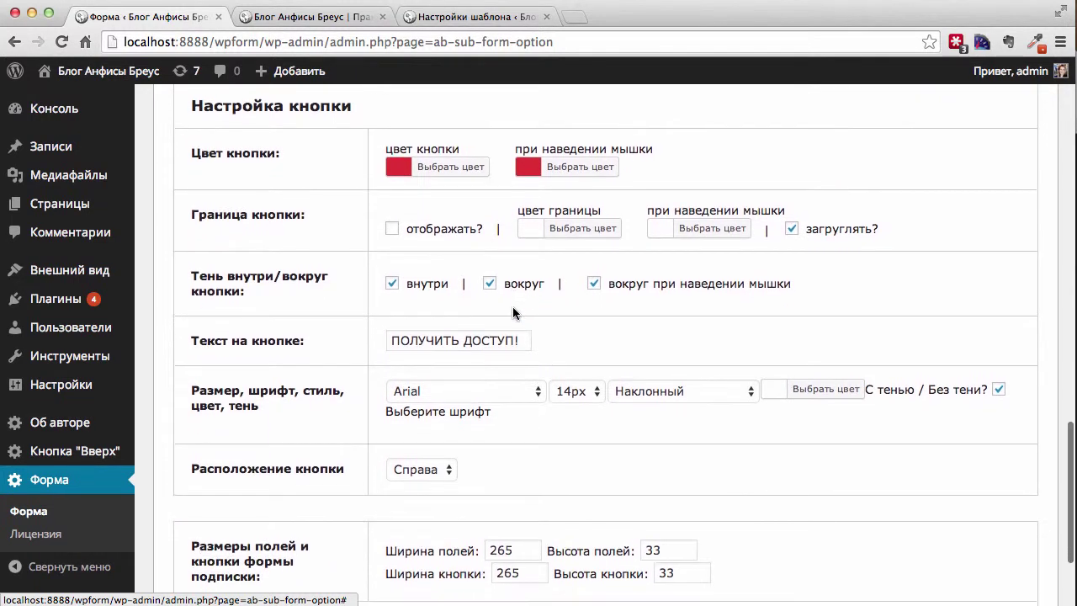
{"action": "scroll", "coordinate": [540, 269], "scroll_direction": "down", "scroll_amount": 5}
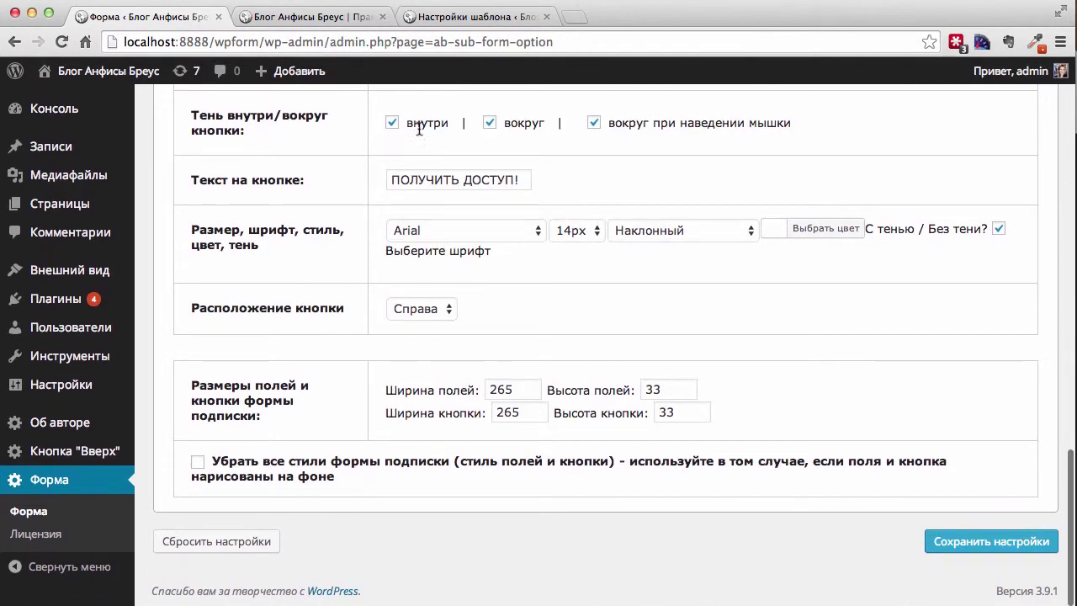
{"action": "left_click", "coordinate": [392, 122]}
{"action": "left_click", "coordinate": [489, 123]}
{"action": "left_click", "coordinate": [595, 124]}
Keep the button text style as Наклонный and turn off its text shadow
{"action": "scroll", "coordinate": [597, 125], "scroll_direction": "up", "scroll_amount": 4}
{"action": "scroll", "coordinate": [593, 126], "scroll_direction": "down", "scroll_amount": 4}
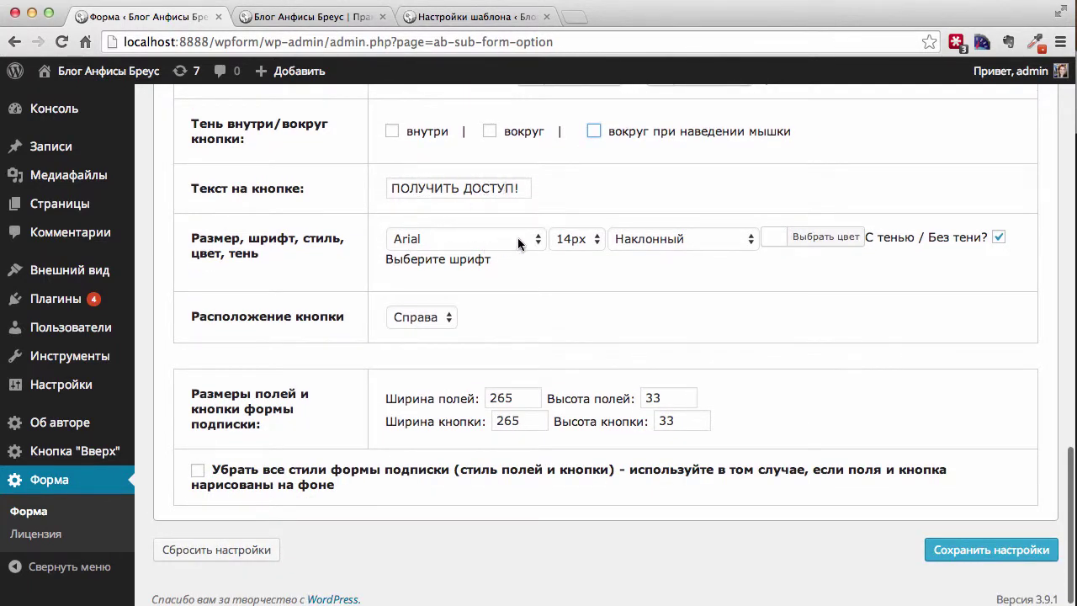
{"action": "left_click", "coordinate": [666, 238]}
{"action": "left_click", "coordinate": [669, 240]}
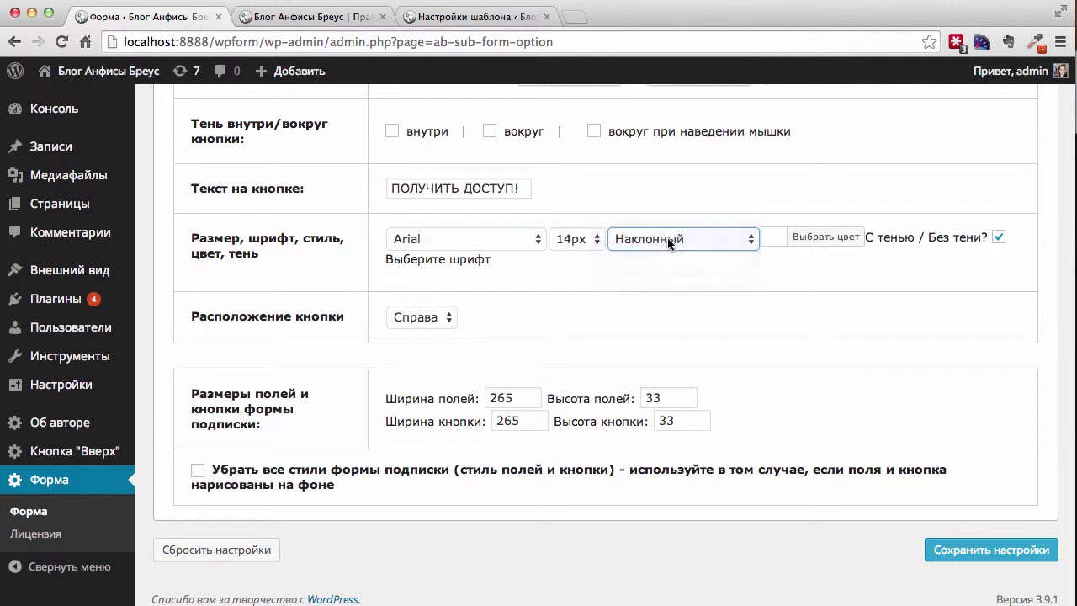
{"action": "left_click", "coordinate": [1000, 238]}
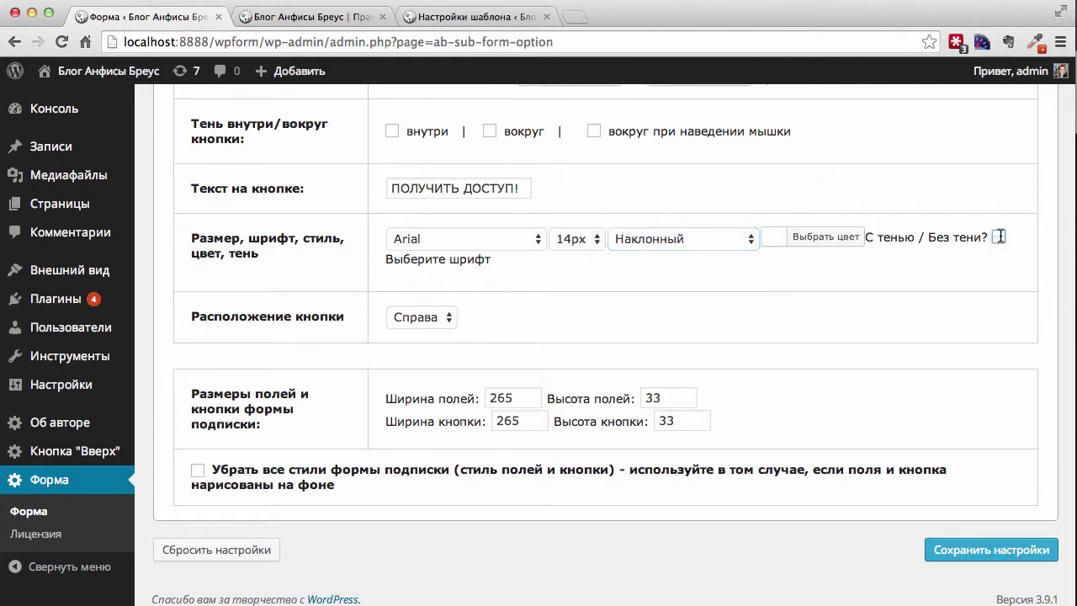
Set the fields to 200 wide and 40 high, the button to 170 wide and 40 high, and save the settings
{"action": "scroll", "coordinate": [606, 337], "scroll_direction": "down", "scroll_amount": 1}
{"action": "left_click_drag", "start_coordinate": [511, 392], "coordinate": [437, 400]}
{"action": "type", "text": "200"}
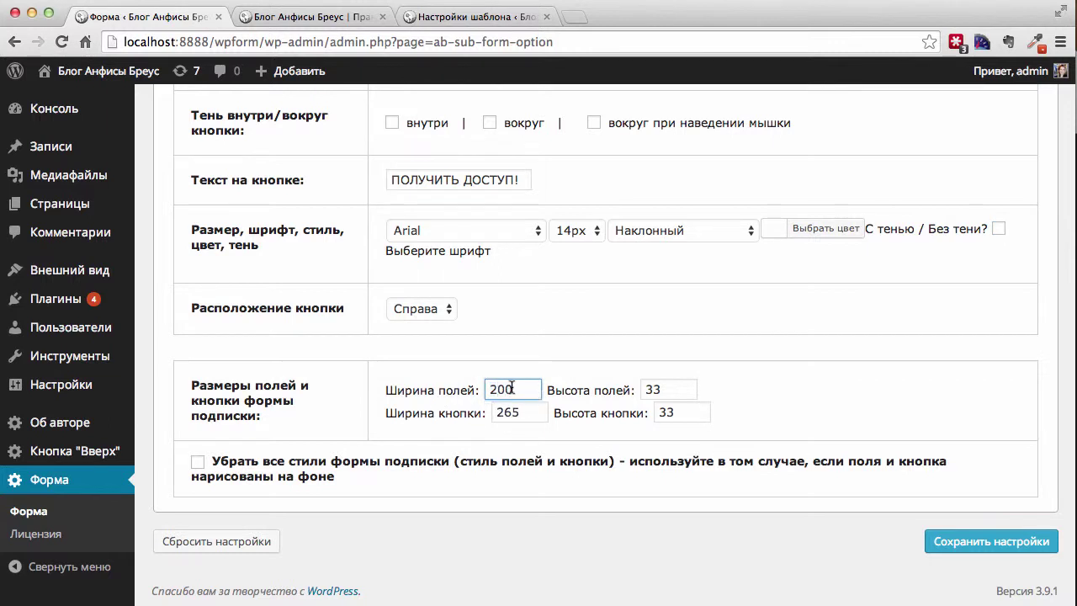
{"action": "left_click", "coordinate": [517, 377]}
{"action": "left_click_drag", "start_coordinate": [525, 414], "coordinate": [458, 418]}
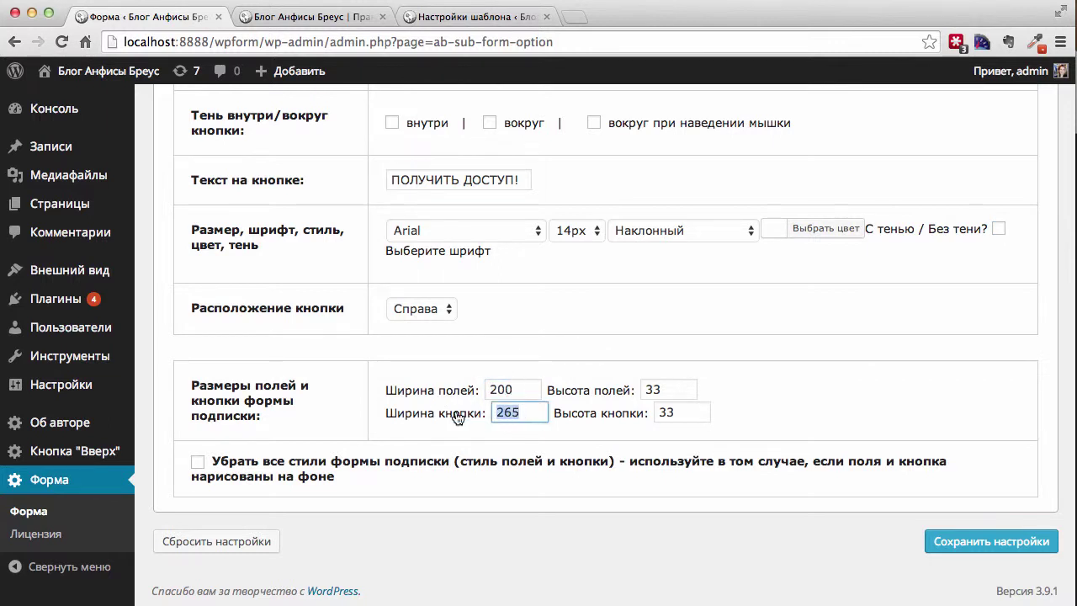
{"action": "type", "text": "170"}
{"action": "left_click_drag", "start_coordinate": [668, 389], "coordinate": [465, 397]}
{"action": "type", "text": "40"}
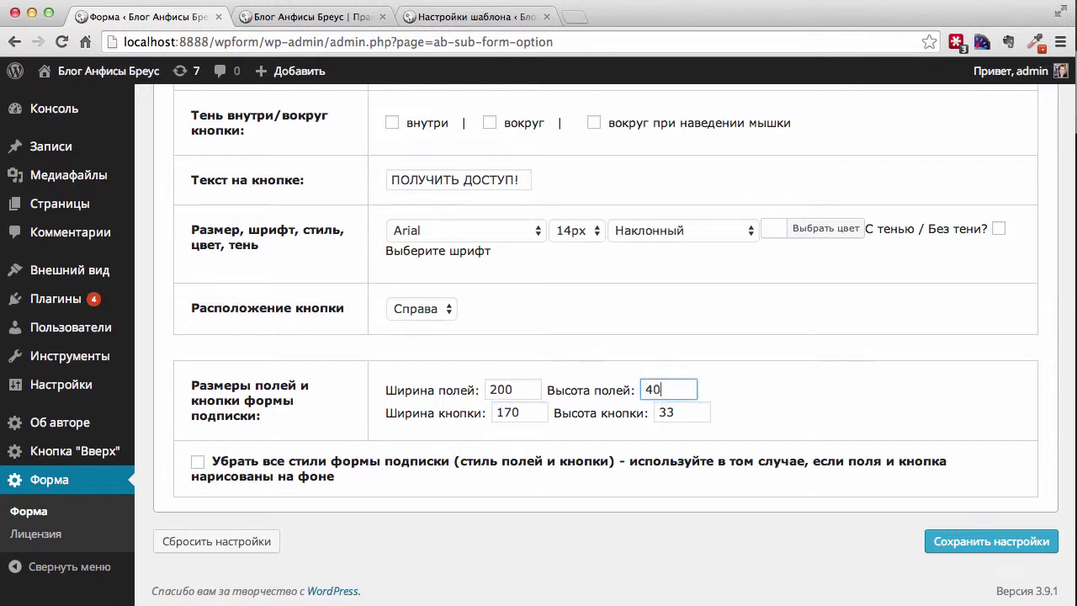
{"action": "left_click_drag", "start_coordinate": [718, 417], "coordinate": [689, 412]}
{"action": "type", "text": "40"}
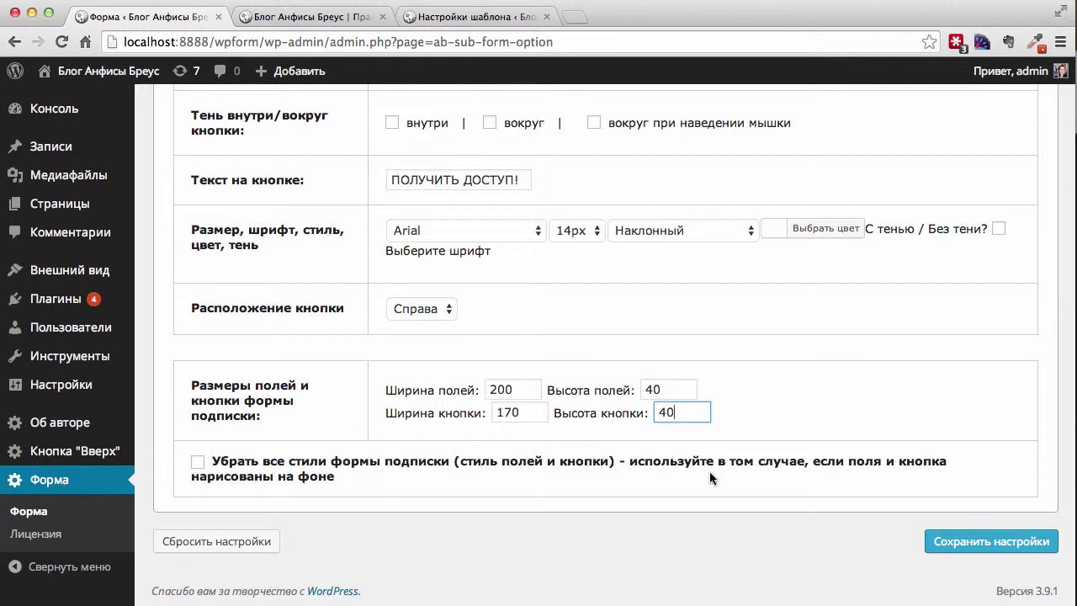
{"action": "left_click", "coordinate": [984, 541]}
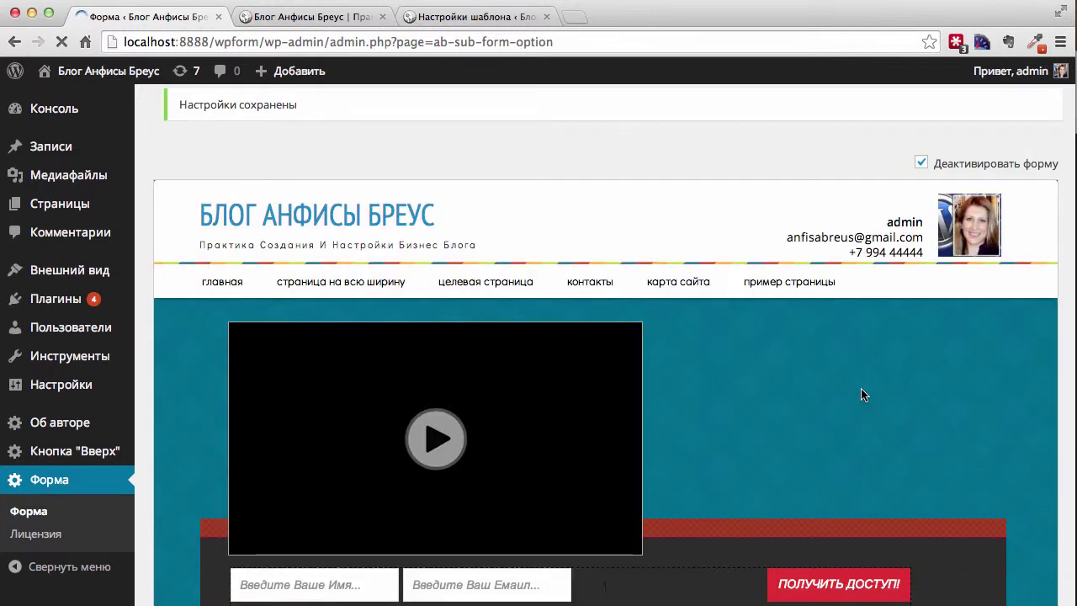
Narrow the subscription form until the button sits beside the email field, and move the form slightly down within the dark panel
{"action": "scroll", "coordinate": [861, 394], "scroll_direction": "down", "scroll_amount": 4}
{"action": "scroll", "coordinate": [612, 420], "scroll_direction": "down", "scroll_amount": 1}
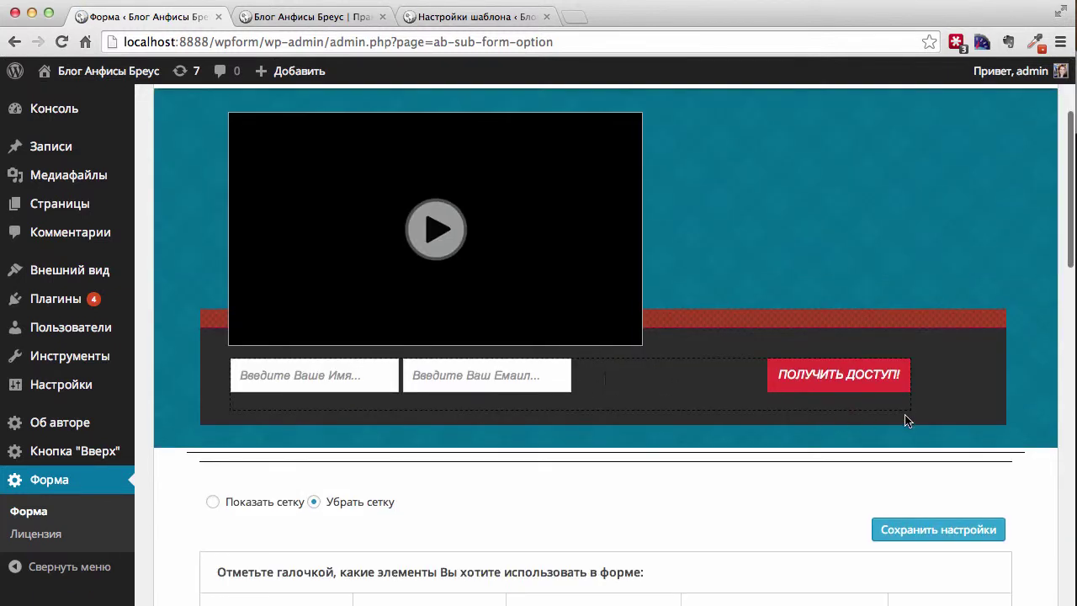
{"action": "left_click_drag", "start_coordinate": [913, 373], "coordinate": [722, 378]}
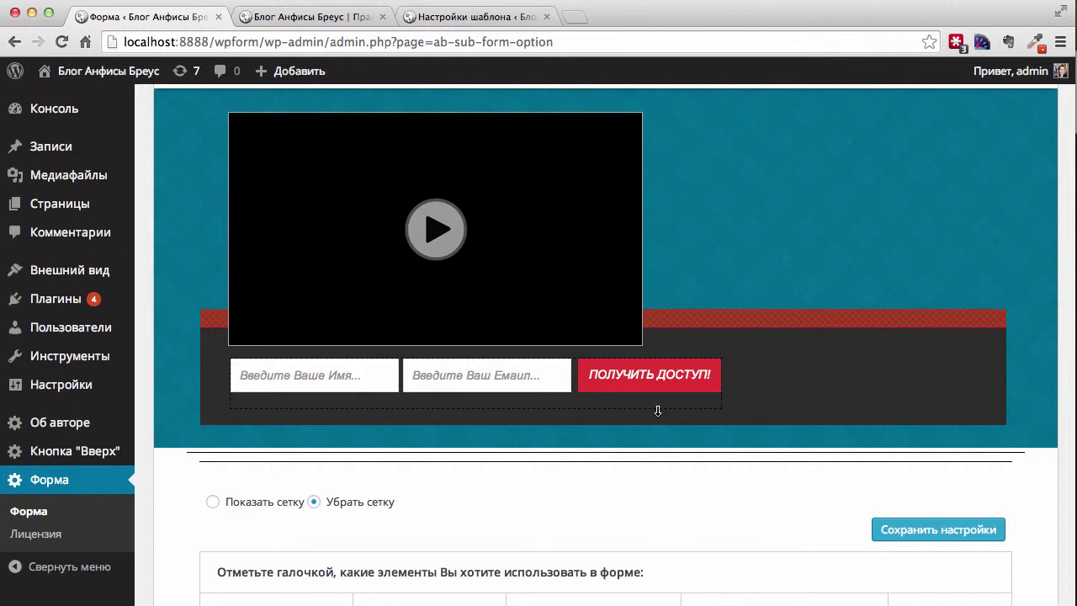
{"action": "left_click_drag", "start_coordinate": [647, 379], "coordinate": [645, 388]}
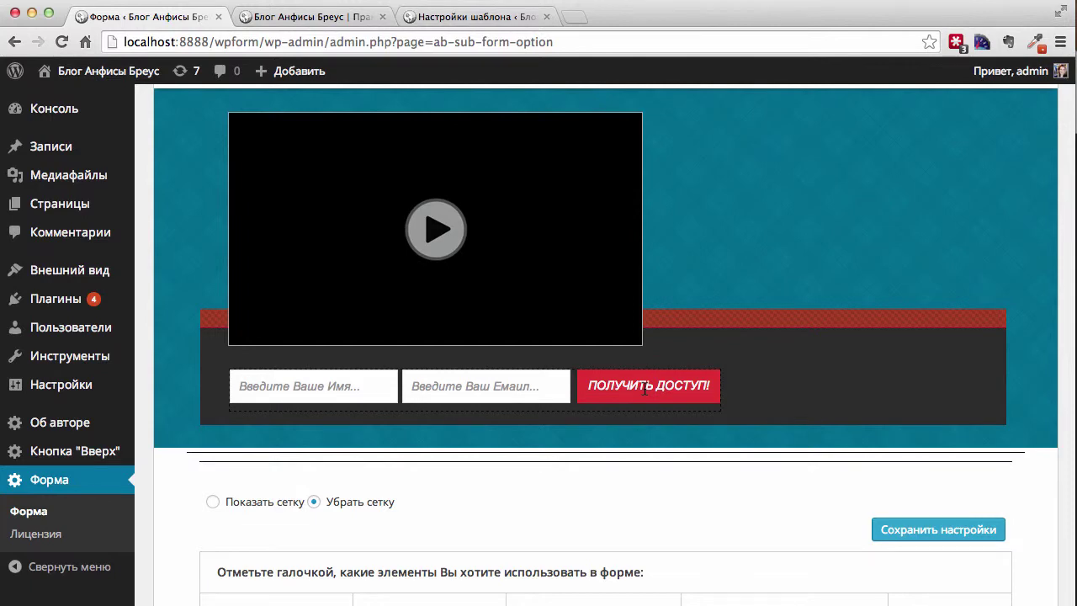
Enable the Изображение element in the form and save the settings
{"action": "scroll", "coordinate": [644, 389], "scroll_direction": "up", "scroll_amount": 2}
{"action": "scroll", "coordinate": [645, 388], "scroll_direction": "down", "scroll_amount": 2}
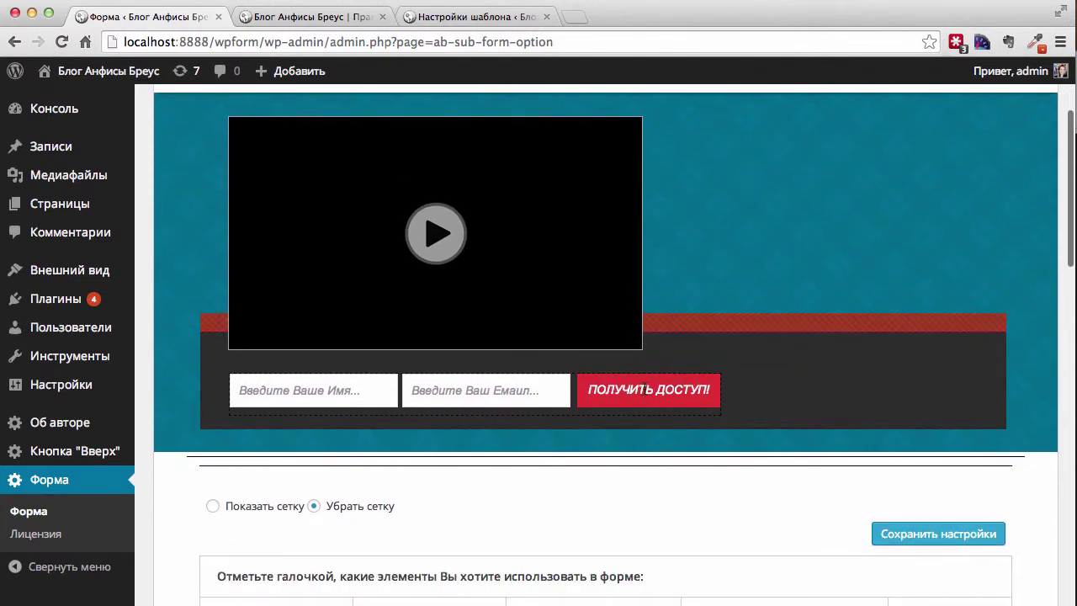
{"action": "scroll", "coordinate": [643, 389], "scroll_direction": "down", "scroll_amount": 8}
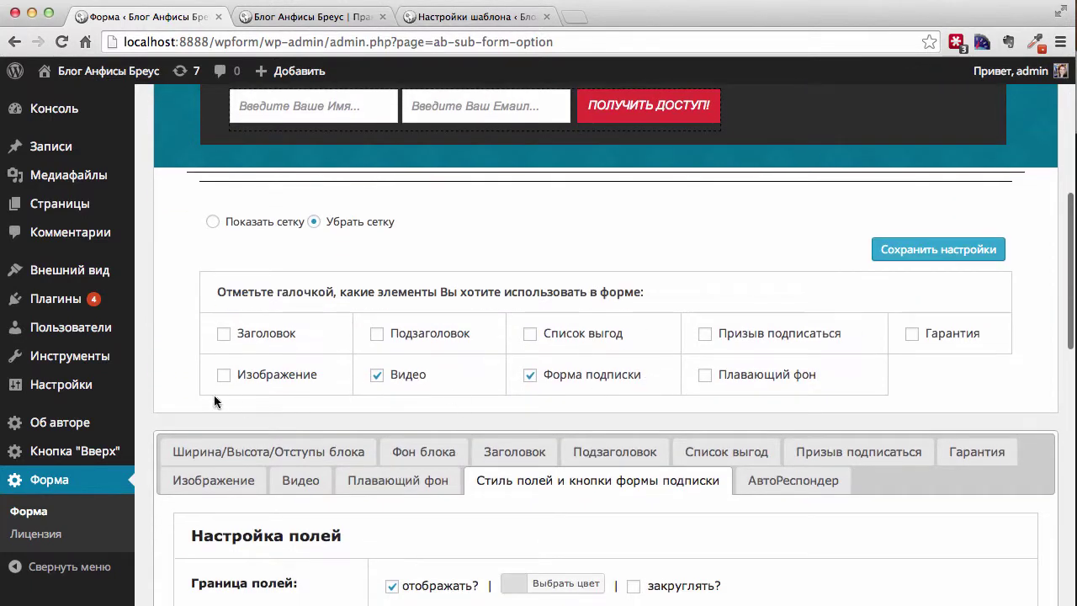
{"action": "left_click", "coordinate": [938, 249]}
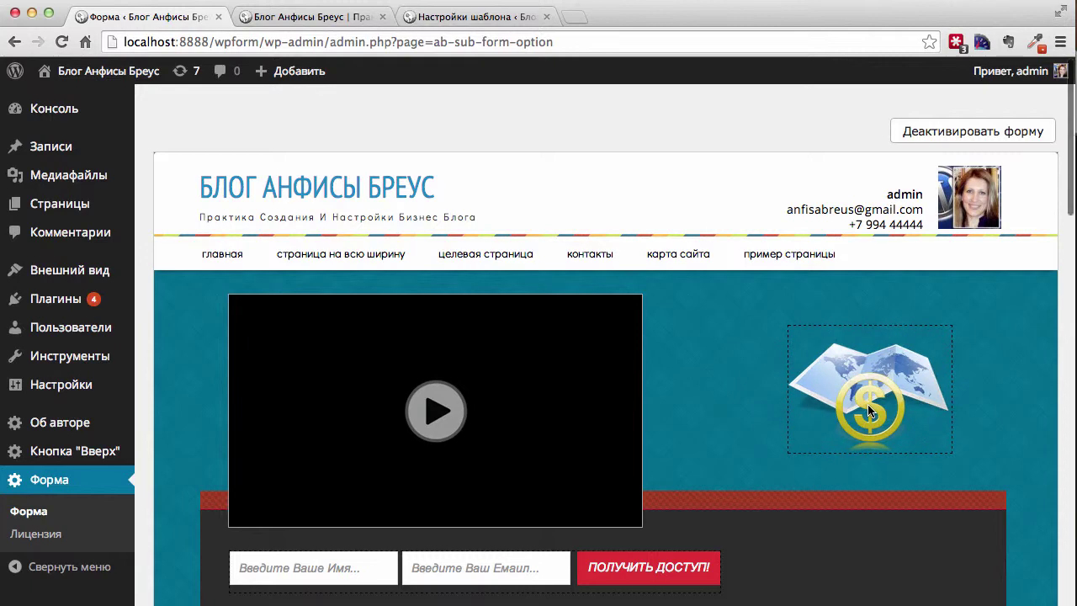
Replace the form's image with the media library picture of the businesswoman in glasses and save the settings
{"action": "scroll", "coordinate": [871, 411], "scroll_direction": "down", "scroll_amount": 5}
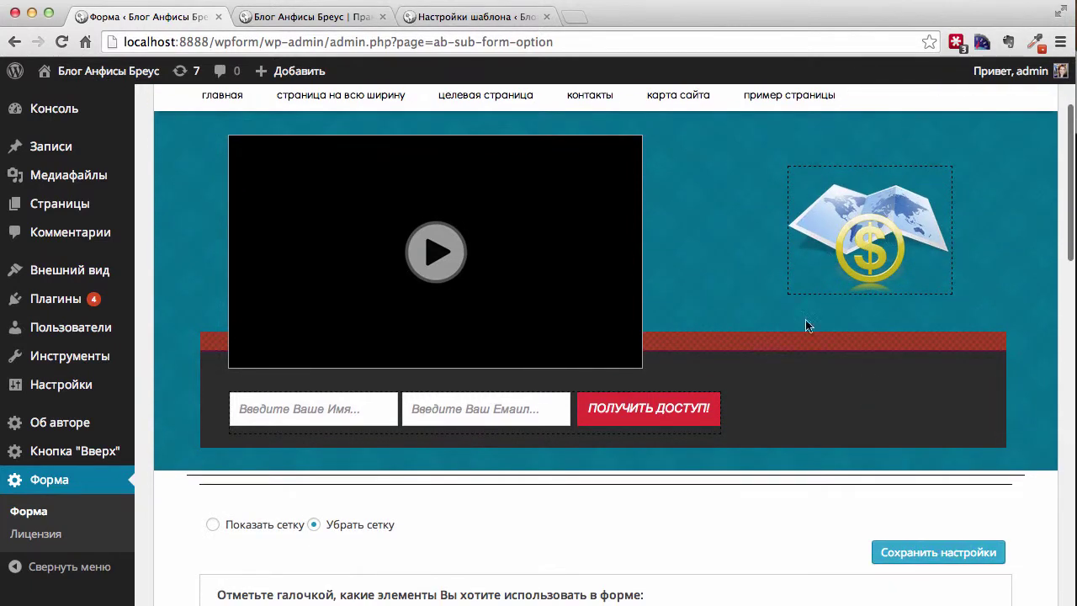
{"action": "scroll", "coordinate": [805, 325], "scroll_direction": "down", "scroll_amount": 15}
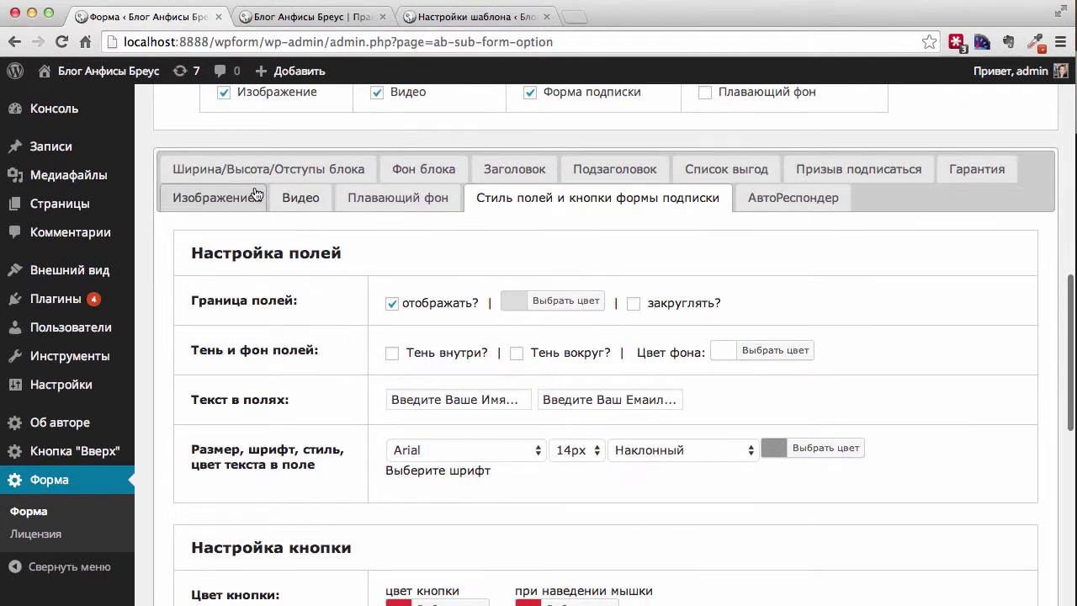
{"action": "left_click", "coordinate": [244, 197]}
{"action": "left_click", "coordinate": [389, 495]}
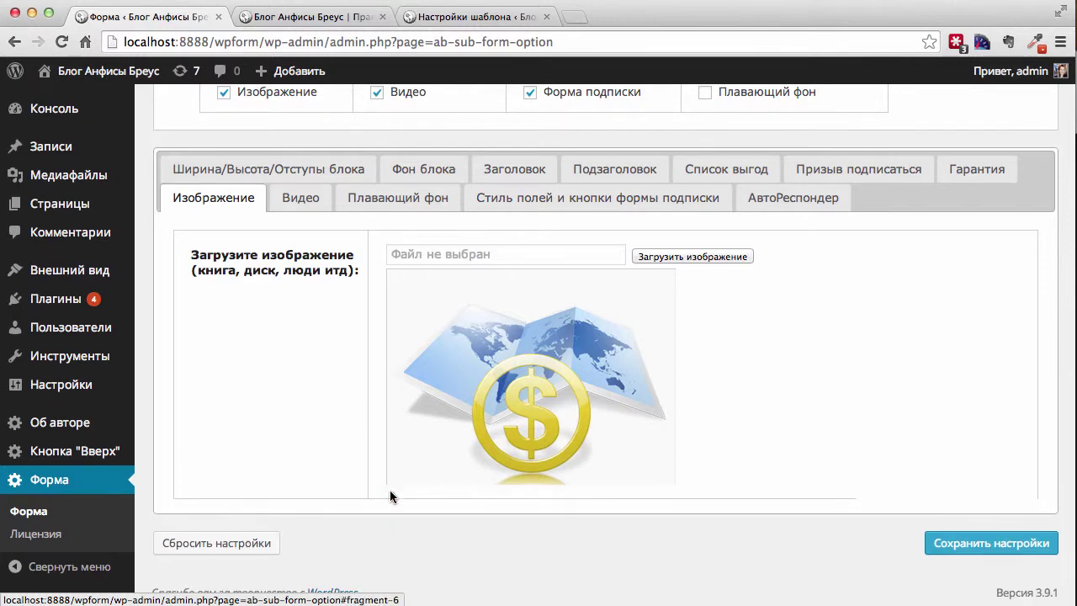
{"action": "left_click", "coordinate": [654, 465]}
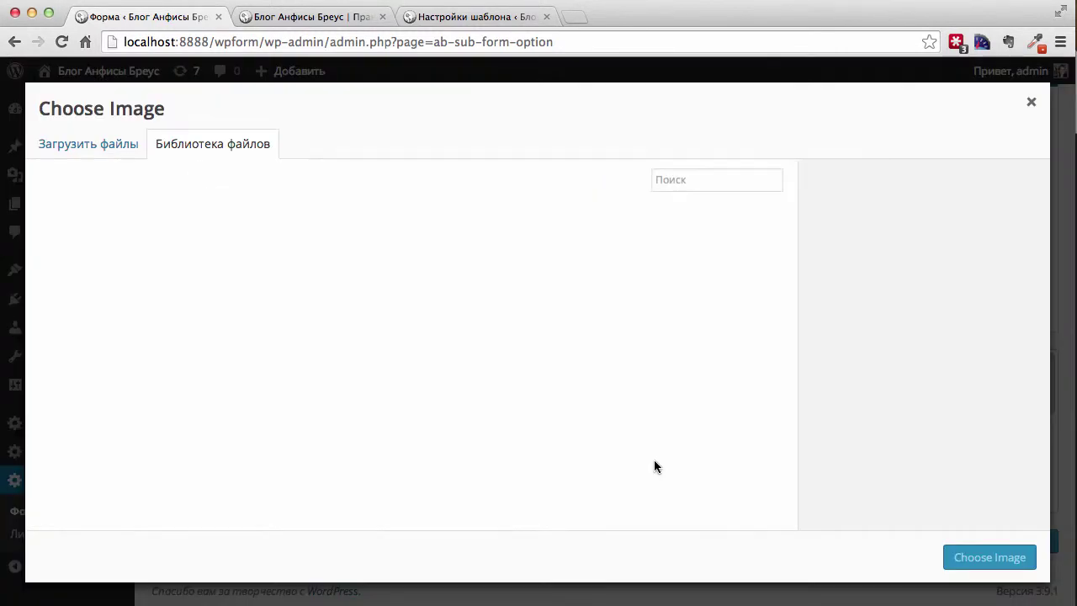
{"action": "scroll", "coordinate": [404, 396], "scroll_direction": "down", "scroll_amount": 5}
{"action": "scroll", "coordinate": [405, 397], "scroll_direction": "down", "scroll_amount": 3}
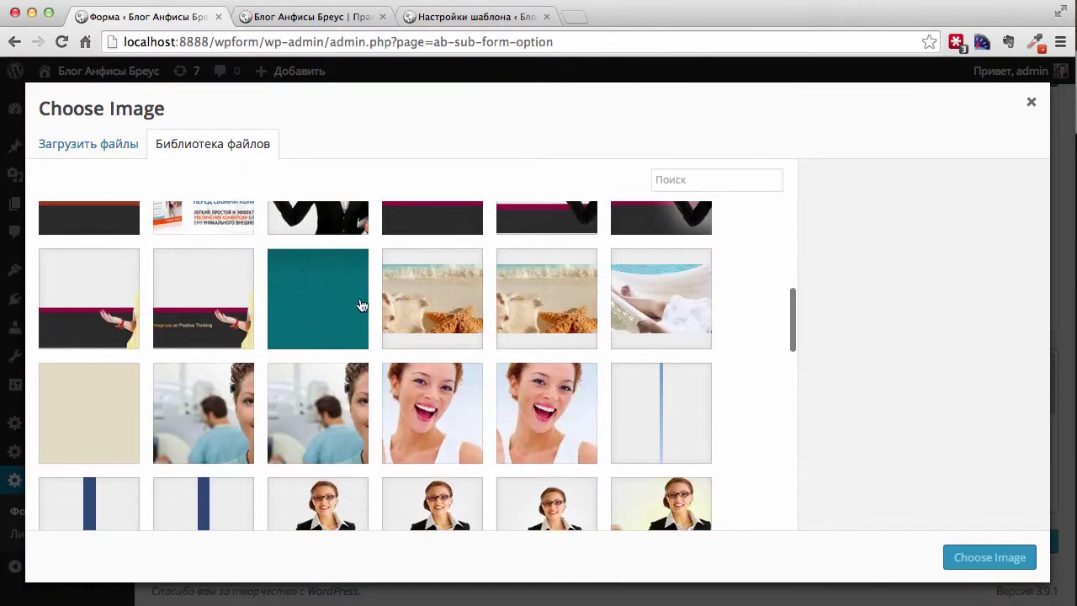
{"action": "scroll", "coordinate": [405, 397], "scroll_direction": "up", "scroll_amount": 2}
{"action": "left_click", "coordinate": [323, 281]}
{"action": "left_click", "coordinate": [946, 558]}
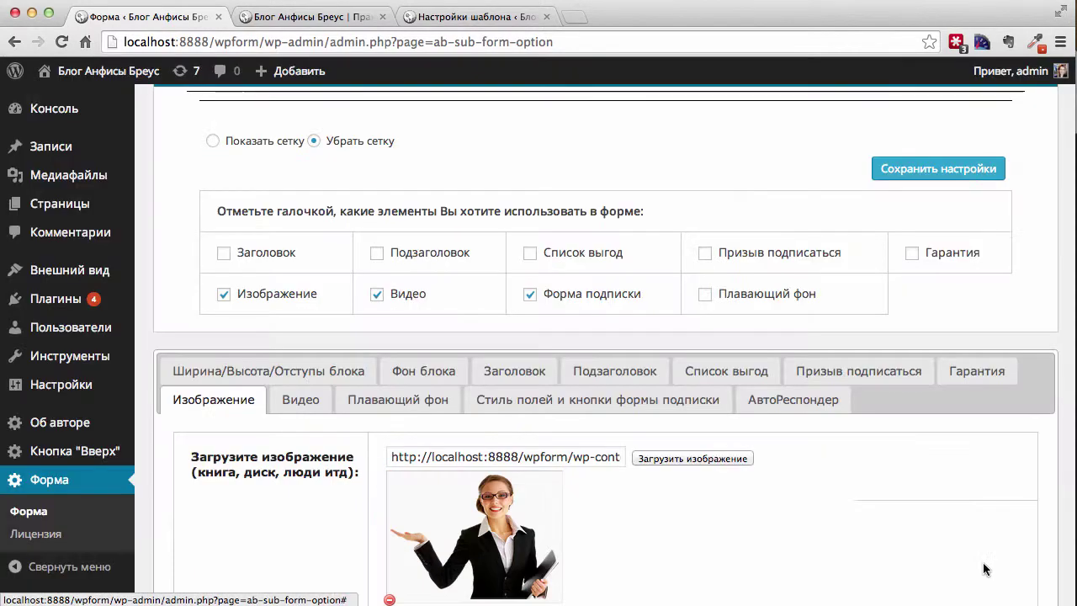
{"action": "left_click", "coordinate": [909, 160]}
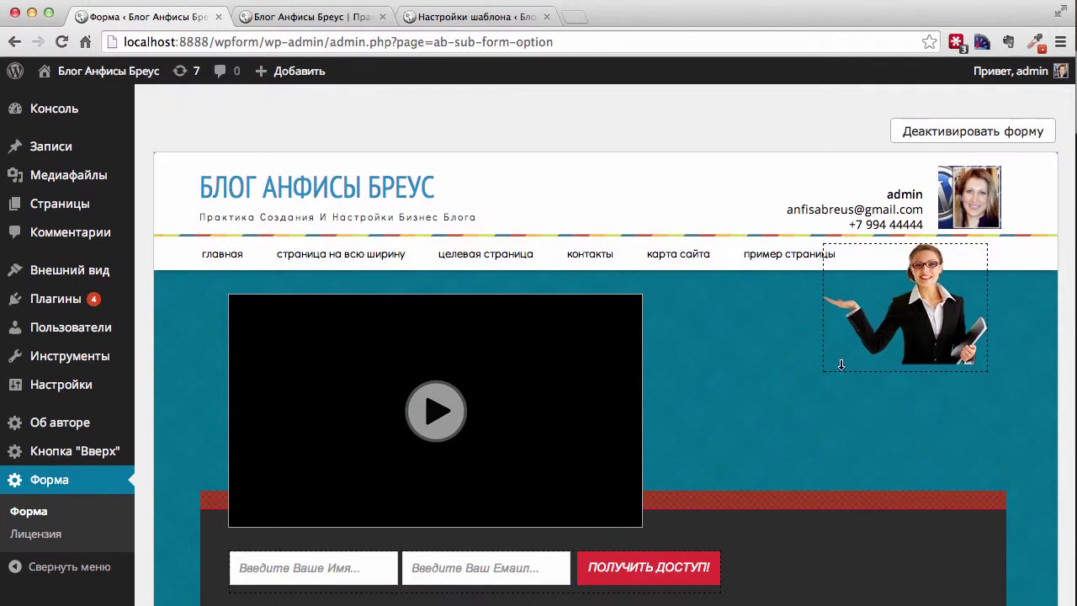
Enlarge the businesswoman image to span the blue banner's height and shift it toward the banner's right edge, with her hand beside the video
{"action": "left_click_drag", "start_coordinate": [824, 372], "coordinate": [469, 605]}
{"action": "scroll", "coordinate": [742, 522], "scroll_direction": "down", "scroll_amount": 5}
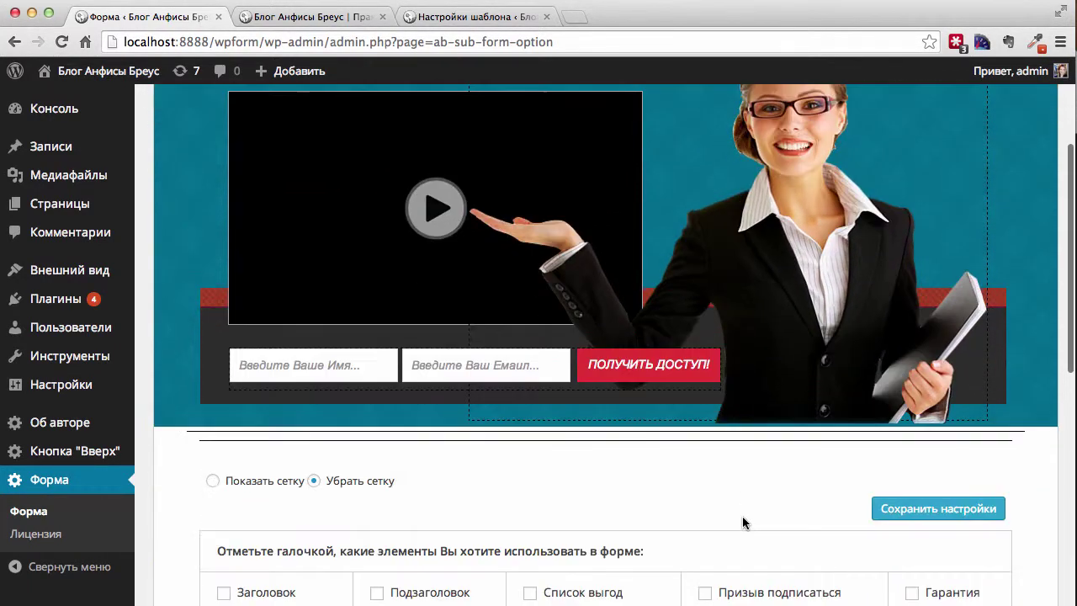
{"action": "left_click_drag", "start_coordinate": [806, 376], "coordinate": [889, 368]}
{"action": "scroll", "coordinate": [889, 368], "scroll_direction": "up", "scroll_amount": 3}
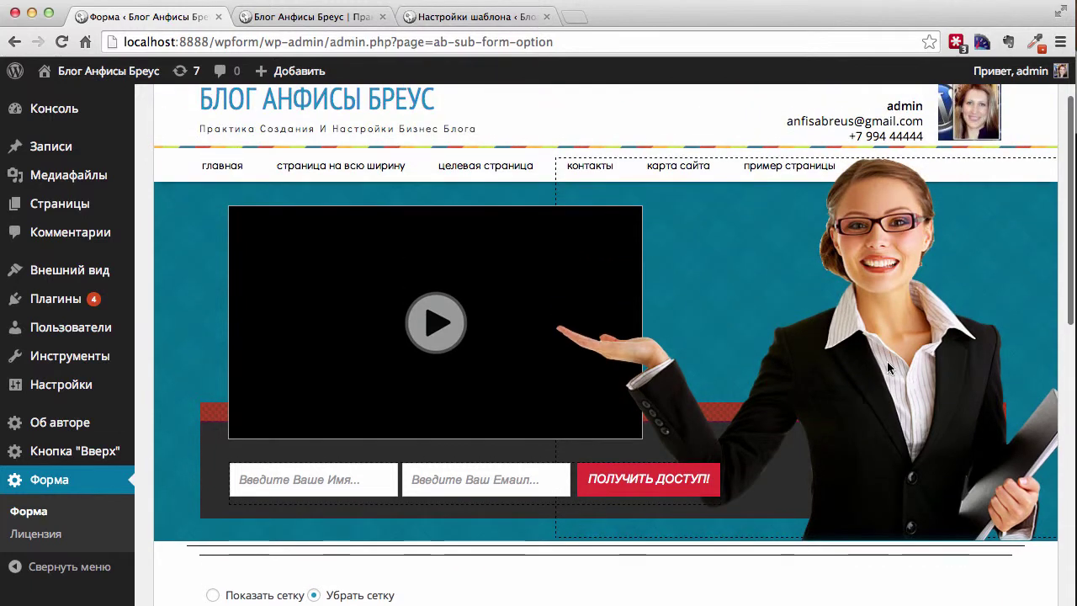
{"action": "mouse_move", "coordinate": [868, 198]}
{"action": "left_mouse_down"}
{"action": "mouse_move", "coordinate": [898, 198]}
{"action": "mouse_move", "coordinate": [863, 200]}
{"action": "left_mouse_up"}
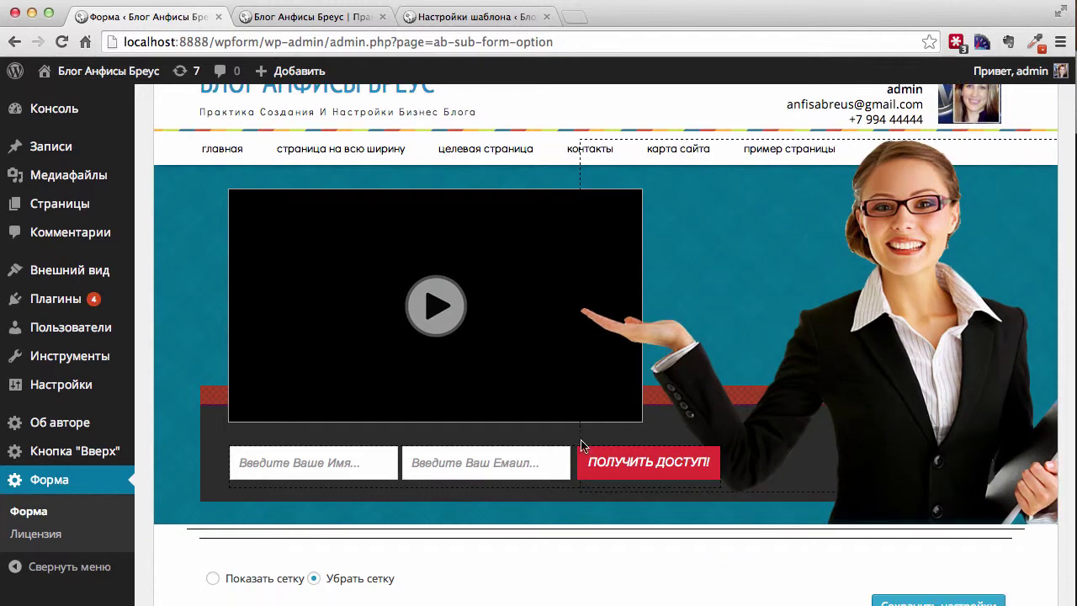
{"action": "scroll", "coordinate": [871, 549], "scroll_direction": "down", "scroll_amount": 3}
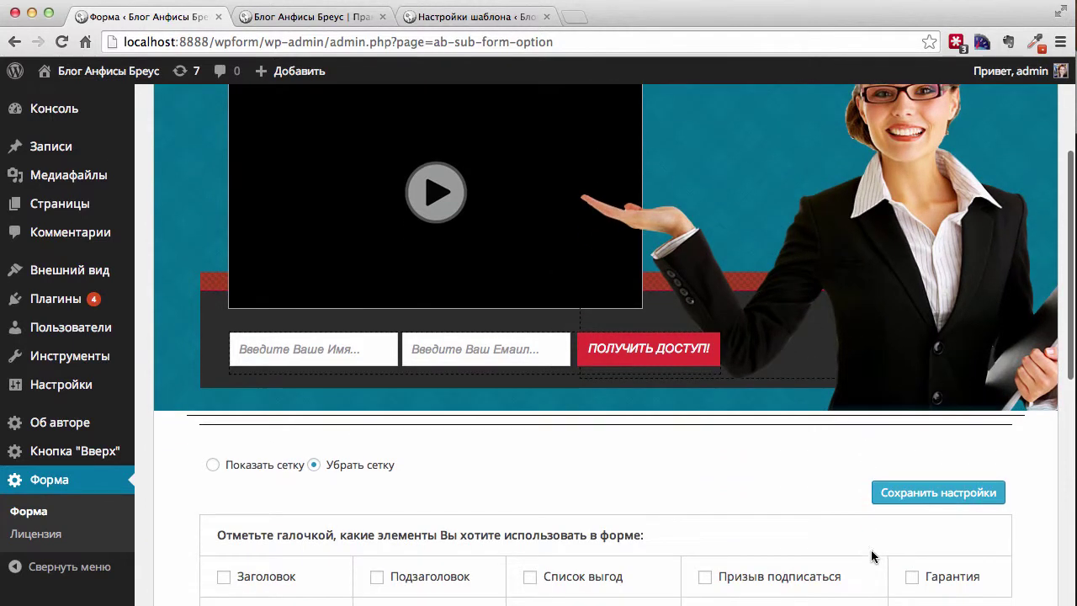
Save the form settings and reload the blog's home page to check the banner with the businesswoman image
{"action": "left_click", "coordinate": [923, 492]}
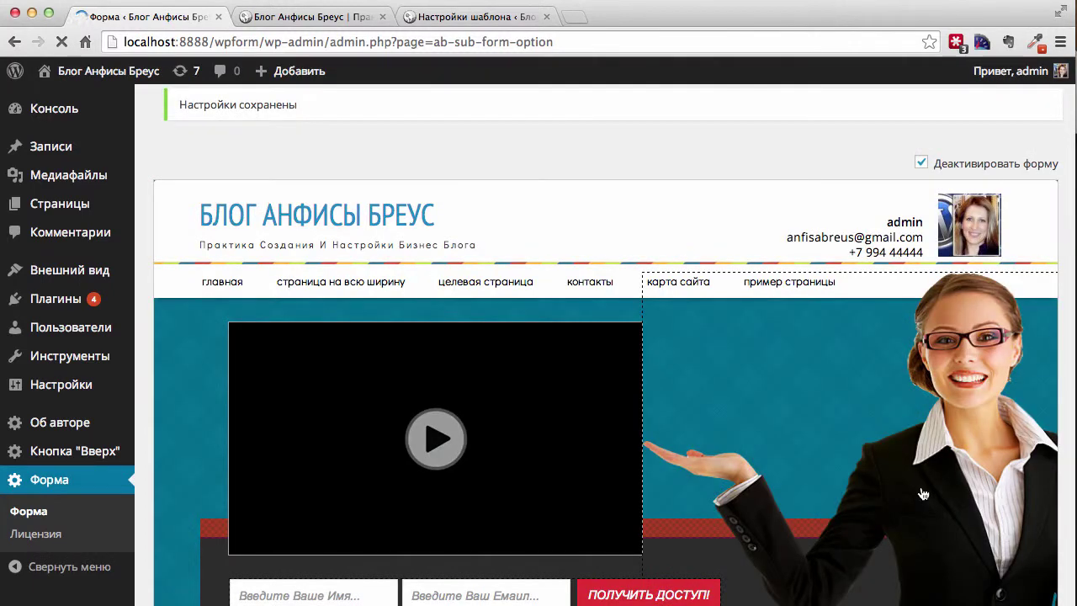
{"action": "scroll", "coordinate": [799, 525], "scroll_direction": "down", "scroll_amount": 5}
{"action": "scroll", "coordinate": [591, 395], "scroll_direction": "down", "scroll_amount": 1}
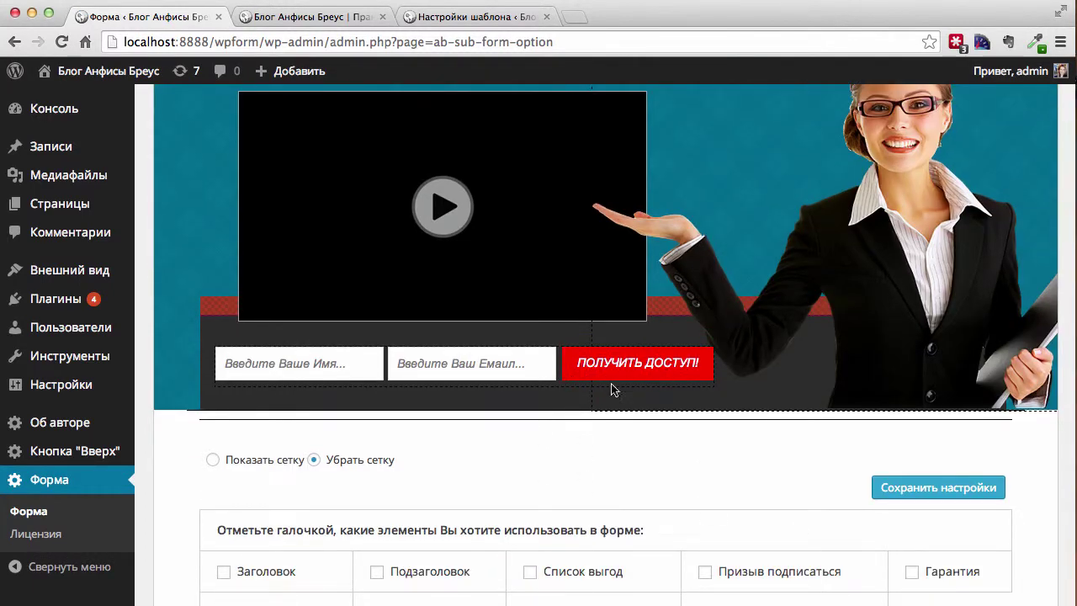
{"action": "left_click", "coordinate": [286, 23]}
{"action": "key", "text": "super+r"}
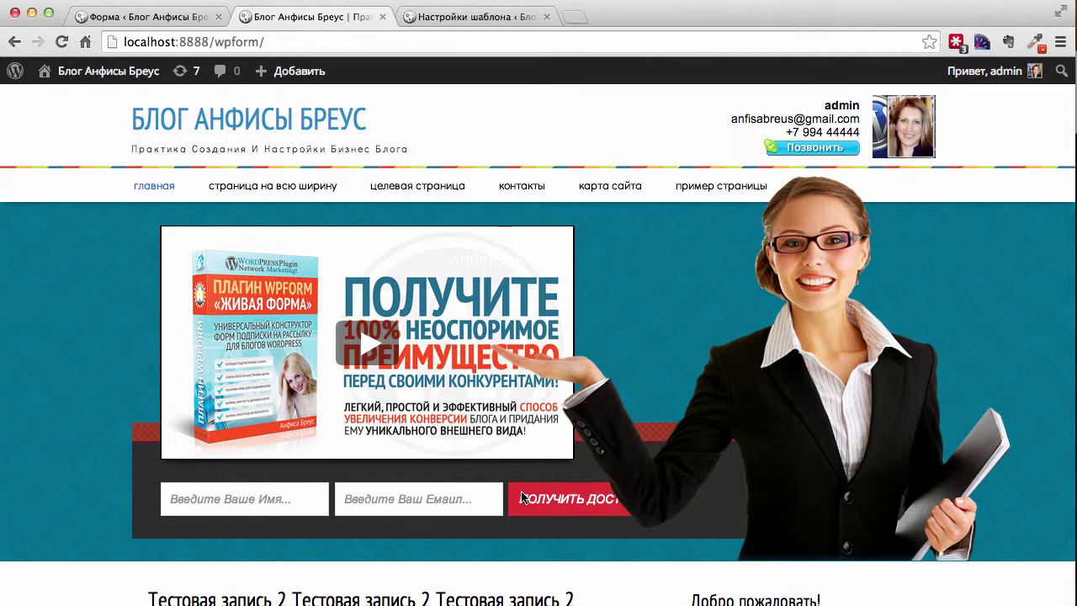
{"action": "scroll", "coordinate": [526, 496], "scroll_direction": "down", "scroll_amount": 3}
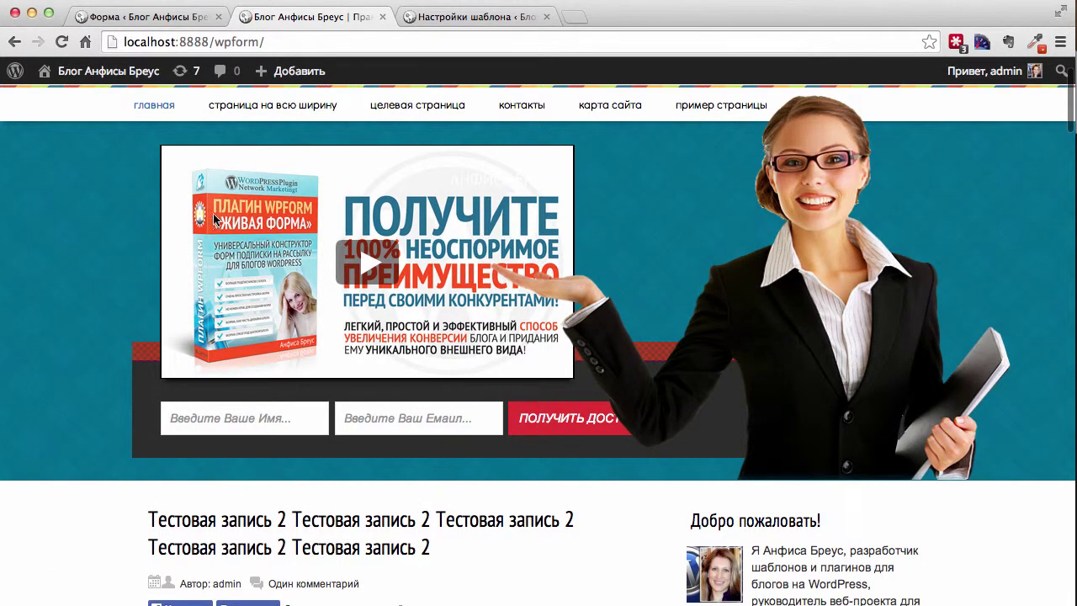
{"action": "scroll", "coordinate": [214, 221], "scroll_direction": "up", "scroll_amount": 3}
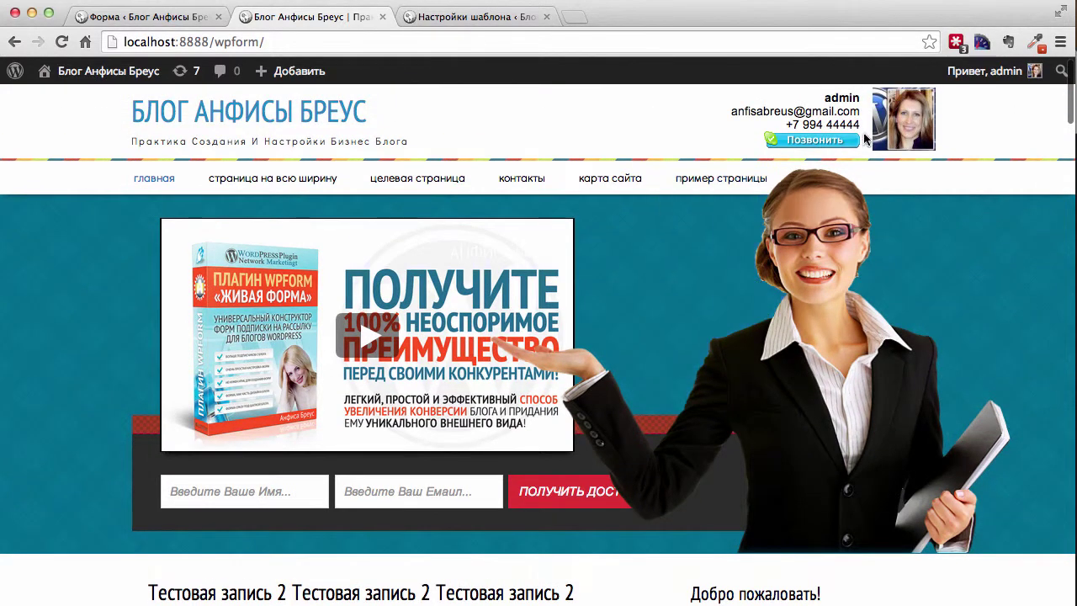
Sample the orange-red color #FE5021 from the headline text in the blog's video preview and copy it to the clipboard
{"action": "left_click", "coordinate": [1036, 42]}
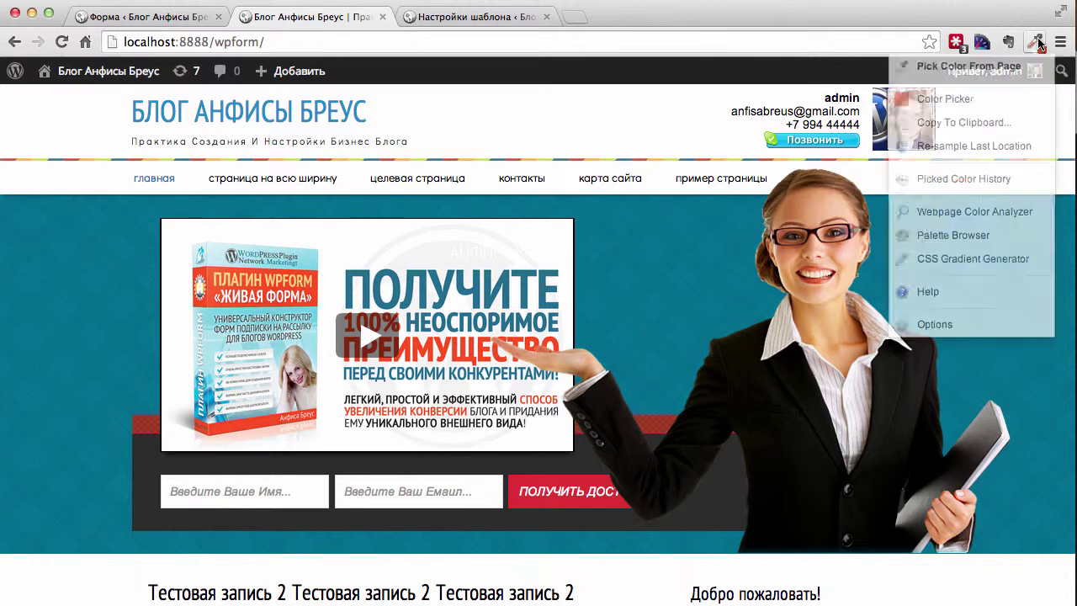
{"action": "left_click", "coordinate": [934, 72]}
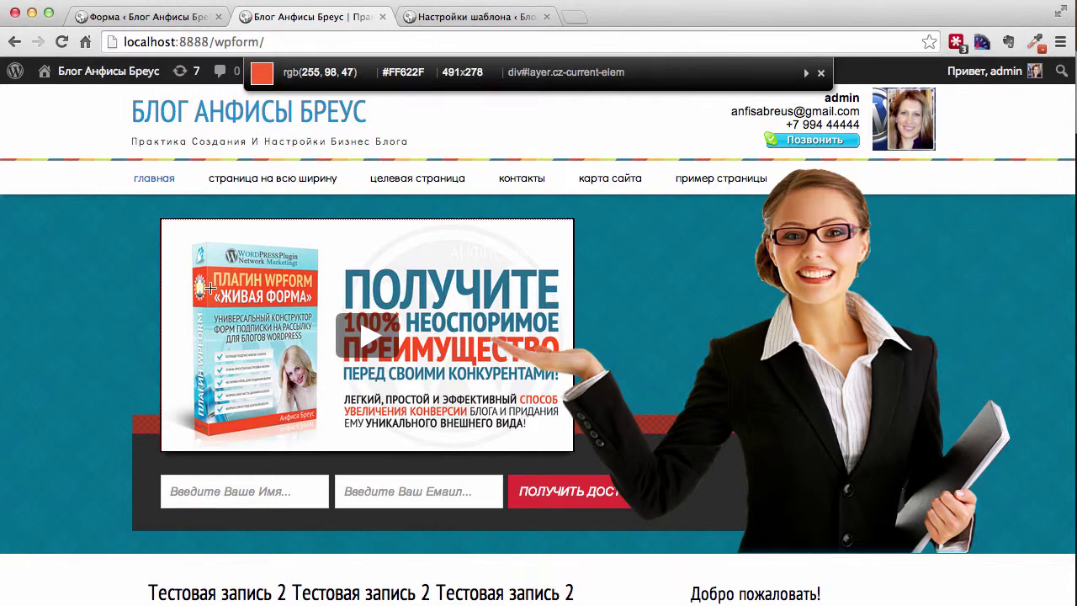
{"action": "left_click", "coordinate": [441, 354]}
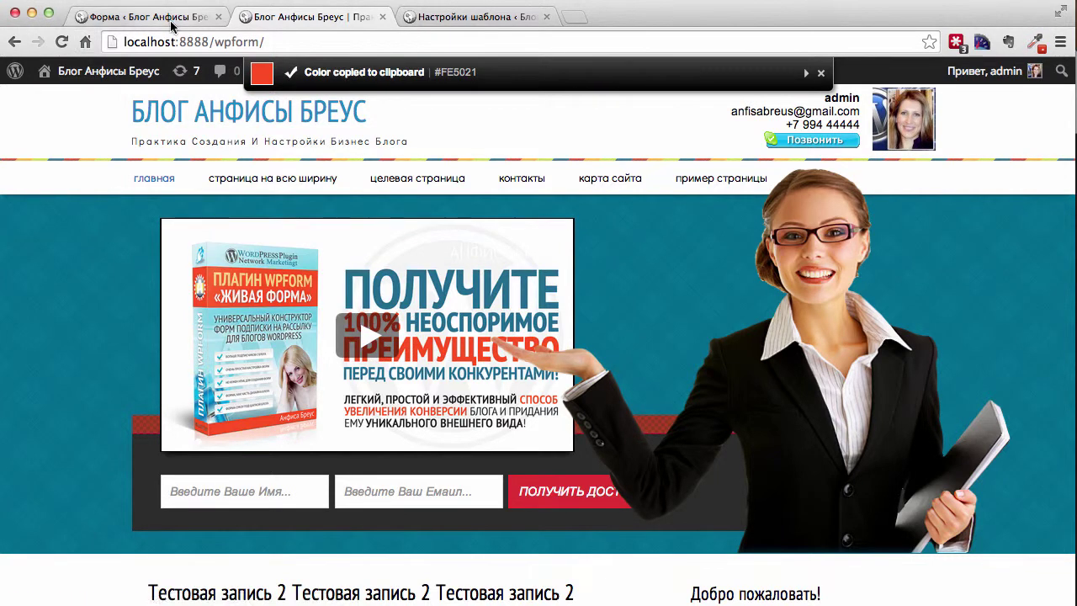
Set the subscription button's color to the sampled #fe5021 in the form settings
{"action": "left_click", "coordinate": [169, 18]}
{"action": "scroll", "coordinate": [476, 368], "scroll_direction": "down", "scroll_amount": 10}
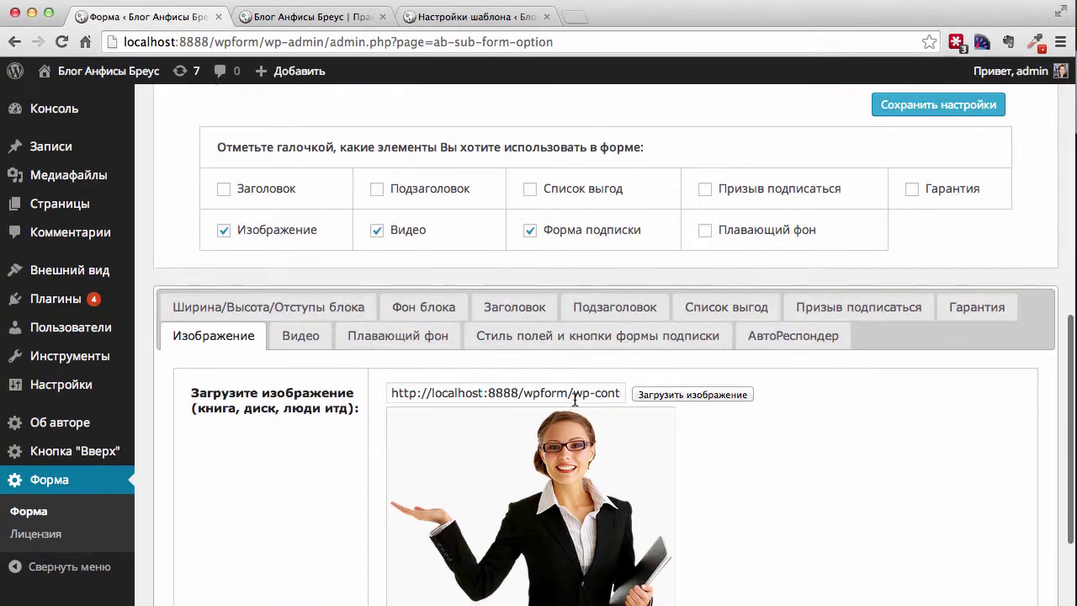
{"action": "left_click", "coordinate": [570, 335]}
{"action": "scroll", "coordinate": [570, 338], "scroll_direction": "down", "scroll_amount": 5}
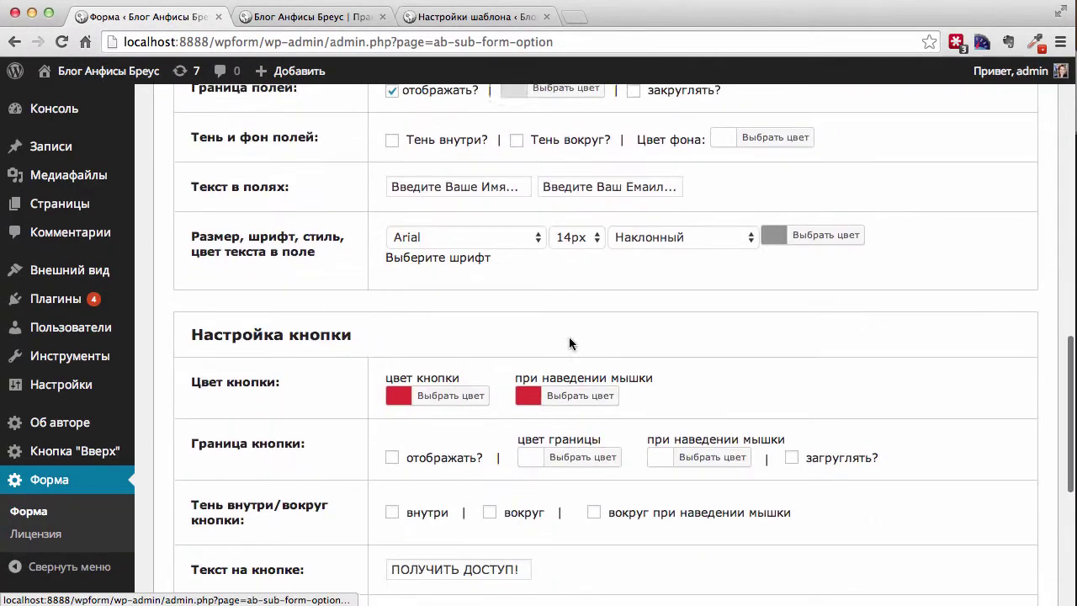
{"action": "left_click", "coordinate": [437, 393]}
{"action": "left_click_drag", "start_coordinate": [543, 394], "coordinate": [450, 402]}
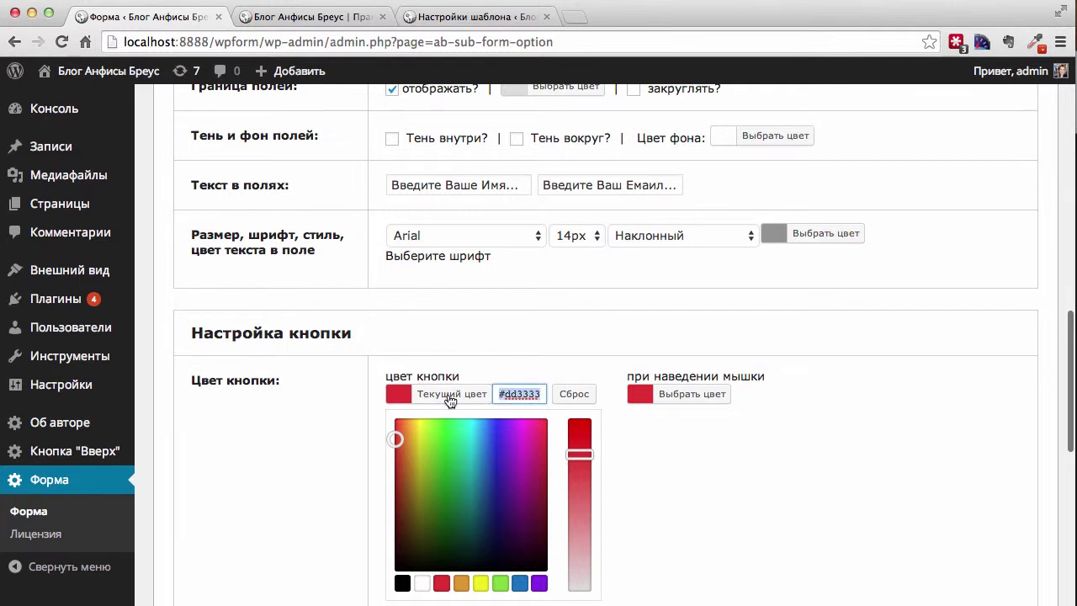
{"action": "key", "text": "super+v"}
Set the button's mouse-over color to a darker shade of the sampled orange-red, #d8511c
{"action": "left_click", "coordinate": [640, 408]}
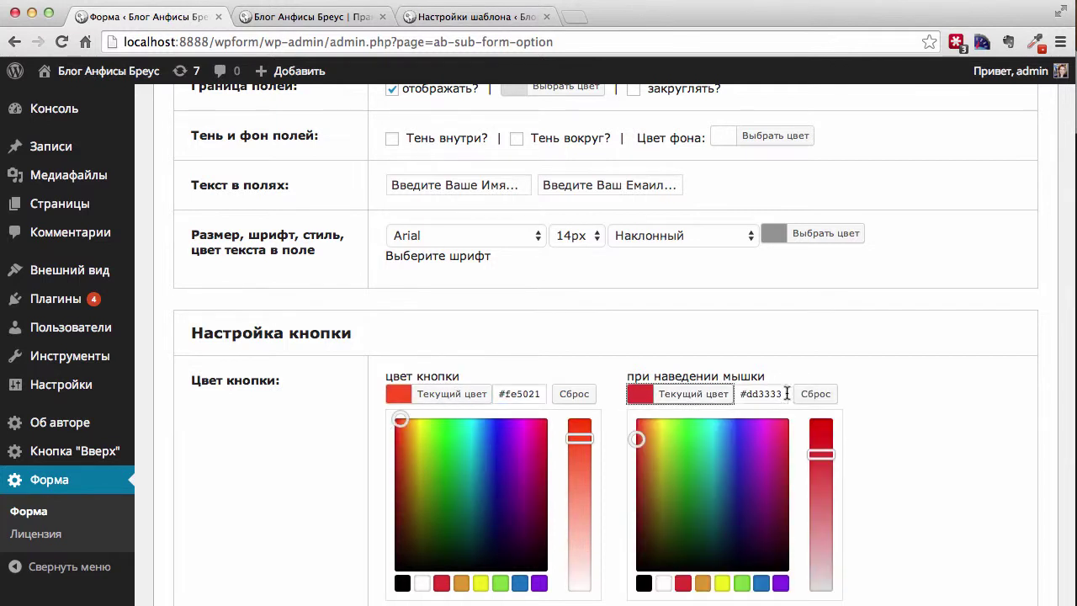
{"action": "left_click_drag", "start_coordinate": [788, 394], "coordinate": [741, 396]}
{"action": "key", "text": "super+v"}
{"action": "left_click_drag", "start_coordinate": [643, 420], "coordinate": [644, 443]}
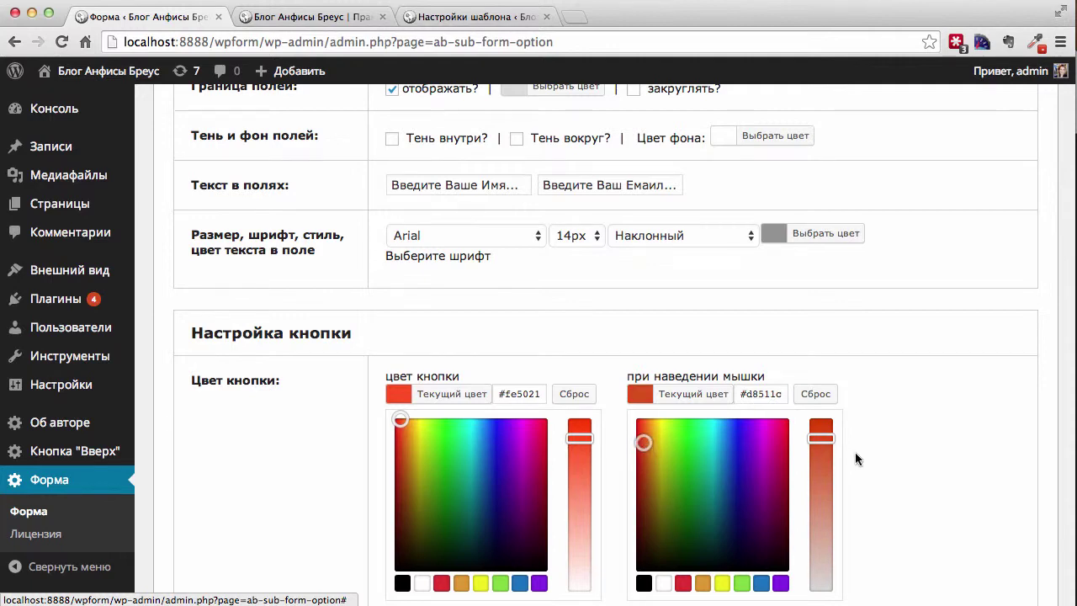
Save the form settings and reload the blog's home page to check the button's color
{"action": "scroll", "coordinate": [855, 452], "scroll_direction": "down", "scroll_amount": 10}
{"action": "left_click", "coordinate": [956, 541]}
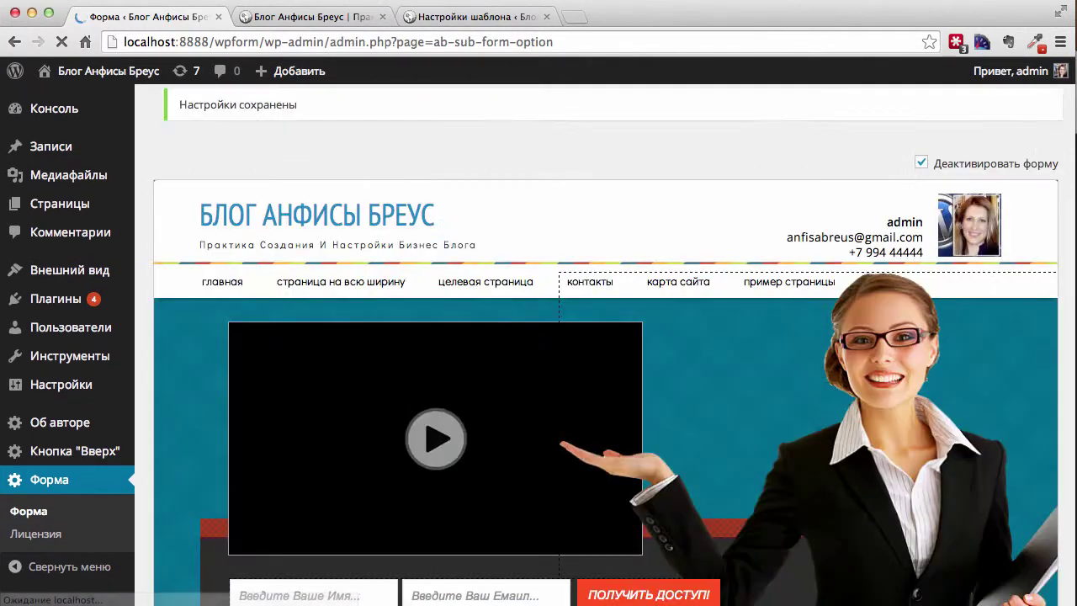
{"action": "left_click", "coordinate": [283, 23]}
{"action": "key", "text": "super+r"}
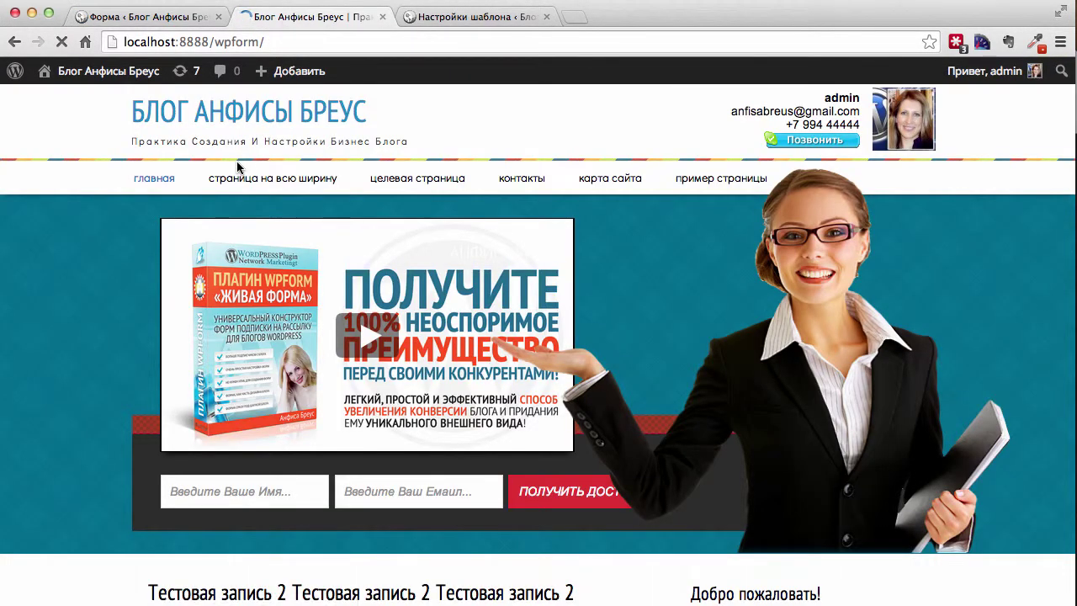
{"action": "mouse_move", "coordinate": [239, 170]}
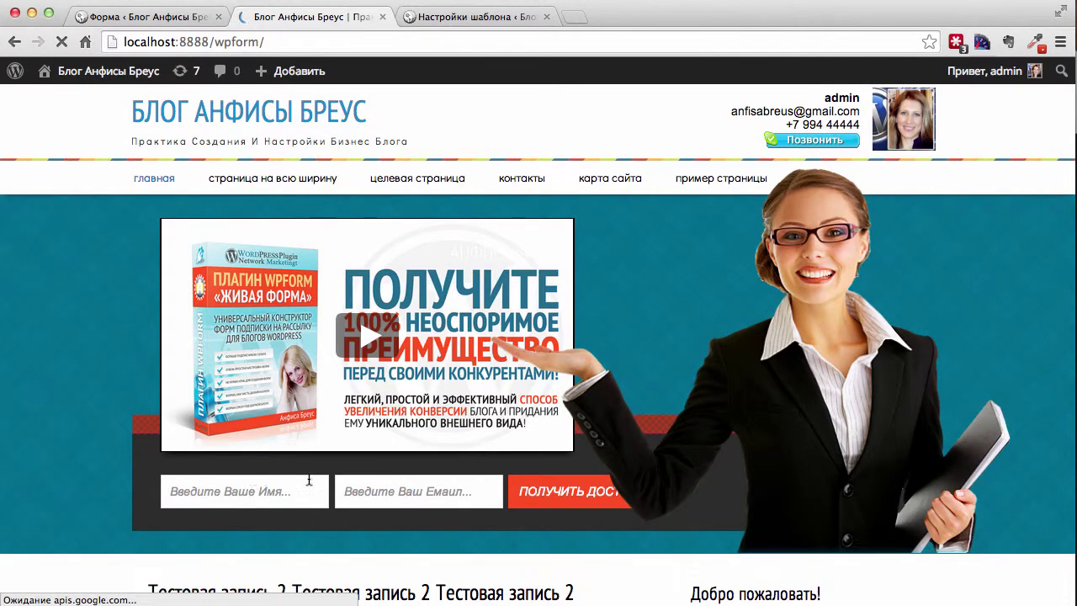
Examine the form's АвтоРеспондер settings with the JustClick fields, and return to the blog's home page
{"action": "key", "text": "super+1"}
{"action": "scroll", "coordinate": [343, 301], "scroll_direction": "down", "scroll_amount": 1}
{"action": "left_click", "coordinate": [791, 284]}
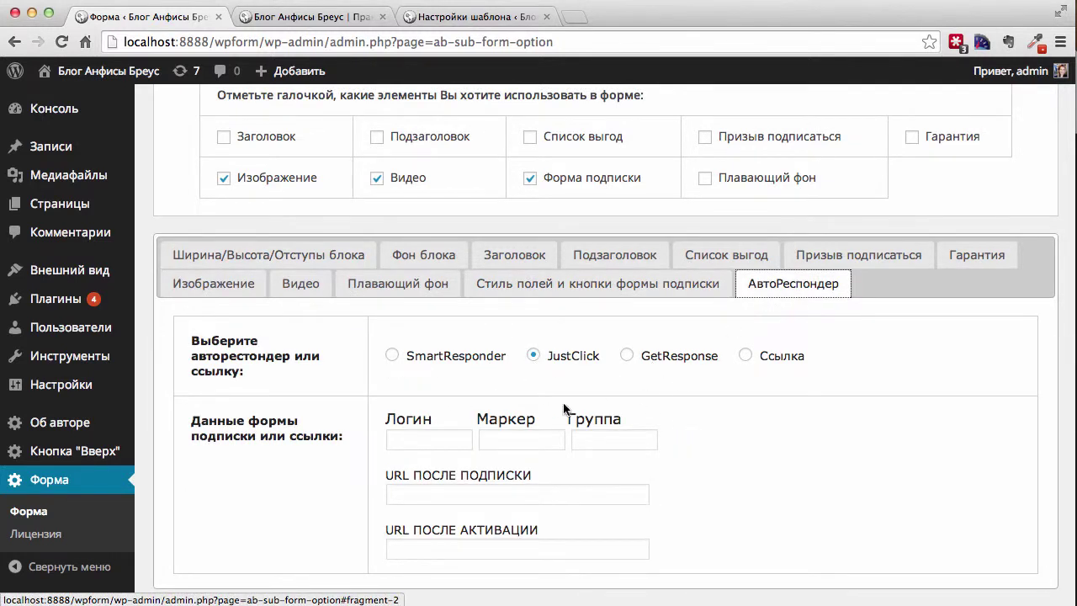
{"action": "scroll", "coordinate": [476, 495], "scroll_direction": "down", "scroll_amount": 2}
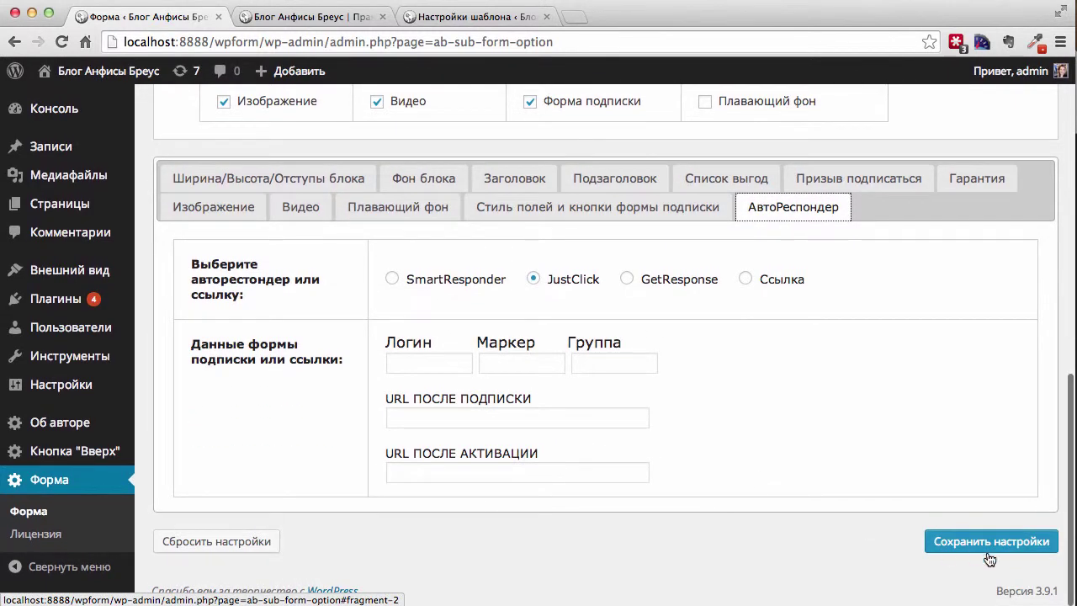
{"action": "left_click", "coordinate": [322, 20]}
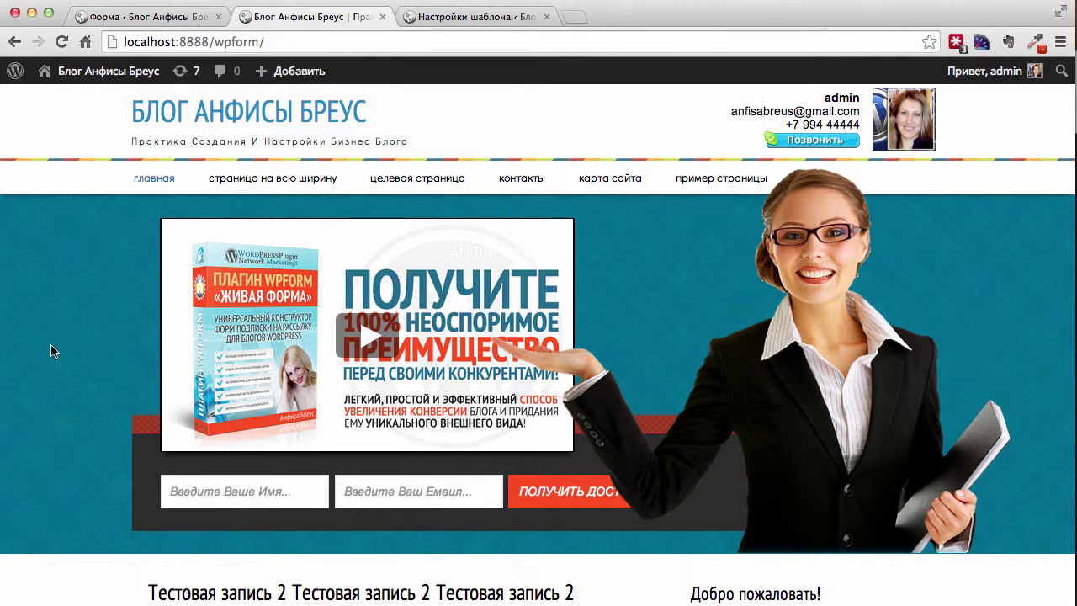
Remove the form block's background image and set the block background to Видеофон
{"action": "left_click", "coordinate": [154, 17]}
{"action": "left_click", "coordinate": [429, 179]}
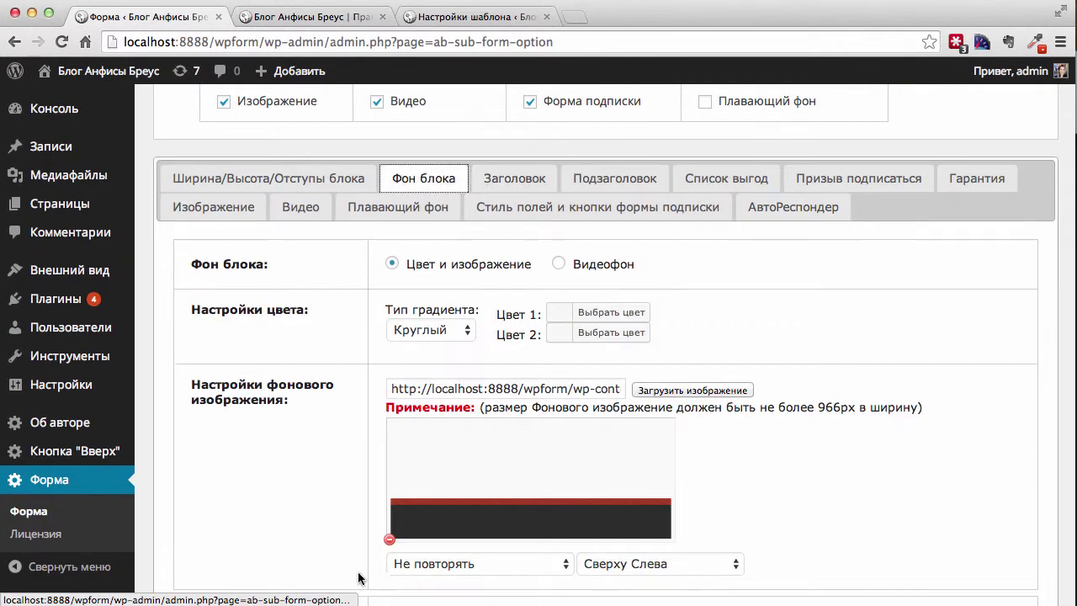
{"action": "left_click", "coordinate": [390, 539]}
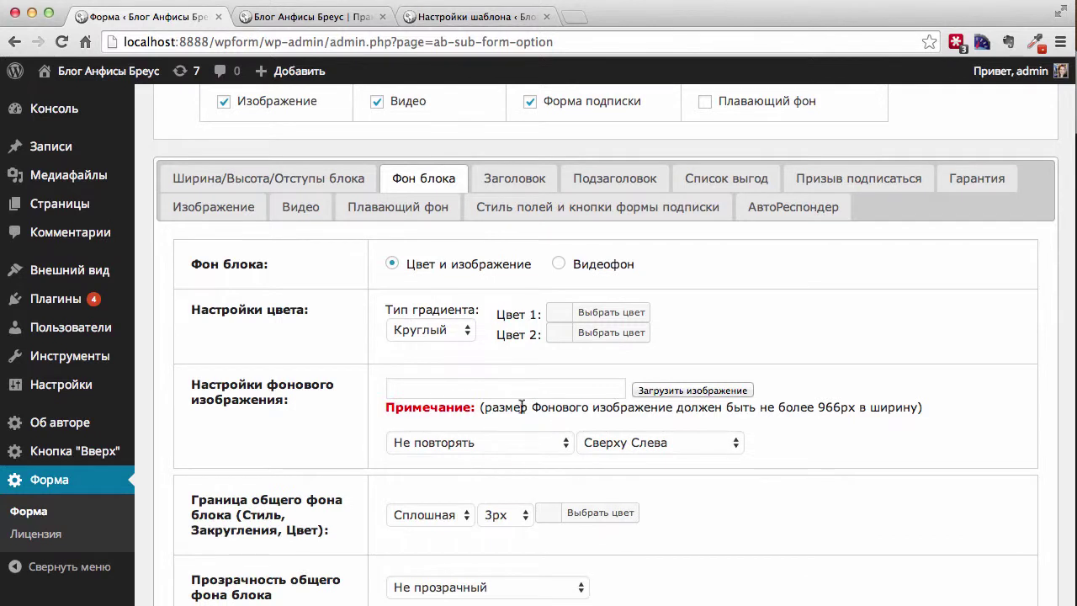
{"action": "left_click", "coordinate": [558, 264]}
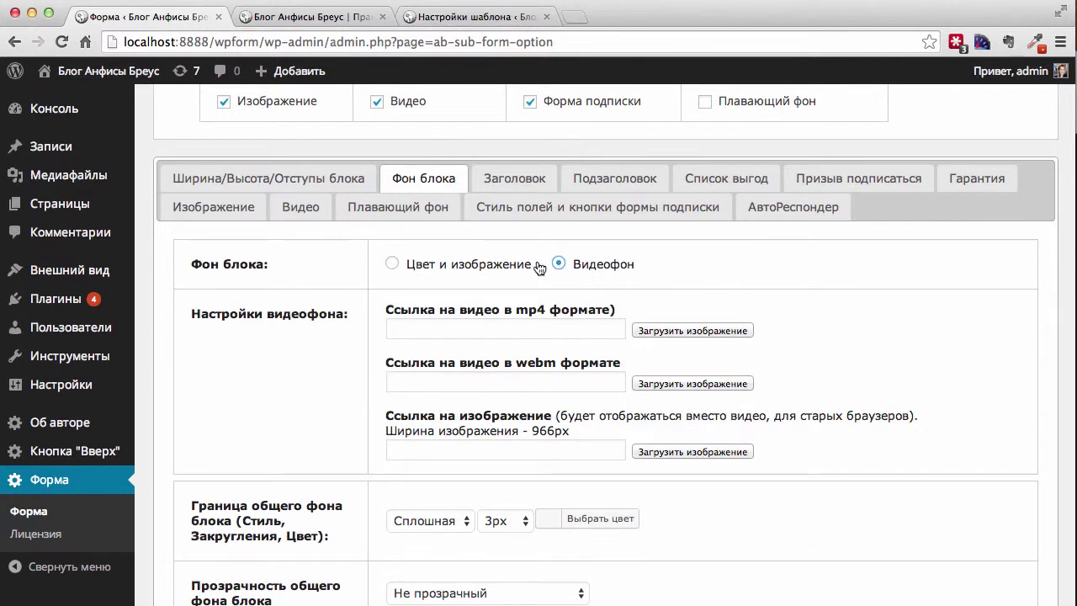
Choose an mp4 video from the media library for the video background's mp4 link
{"action": "left_click", "coordinate": [472, 330]}
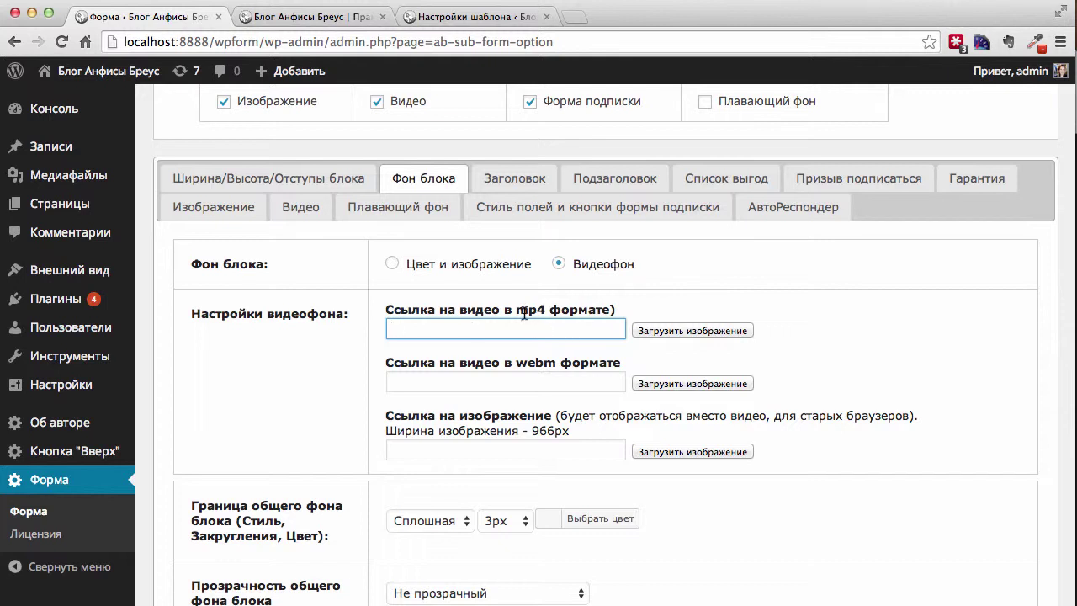
{"action": "left_click_drag", "start_coordinate": [516, 310], "coordinate": [546, 309]}
{"action": "left_click_drag", "start_coordinate": [556, 362], "coordinate": [521, 360]}
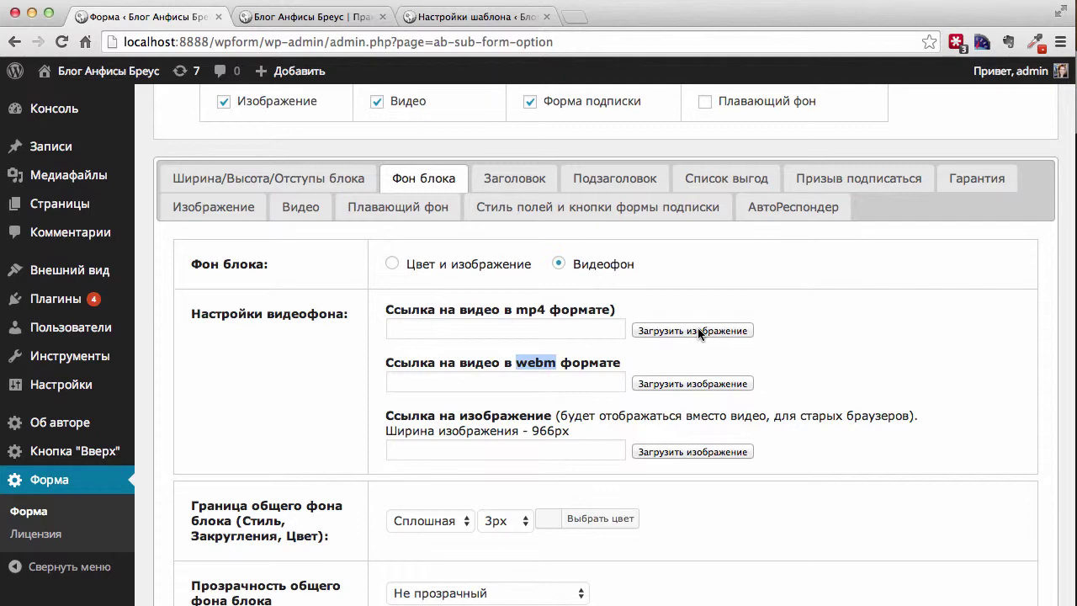
{"action": "left_click", "coordinate": [673, 331]}
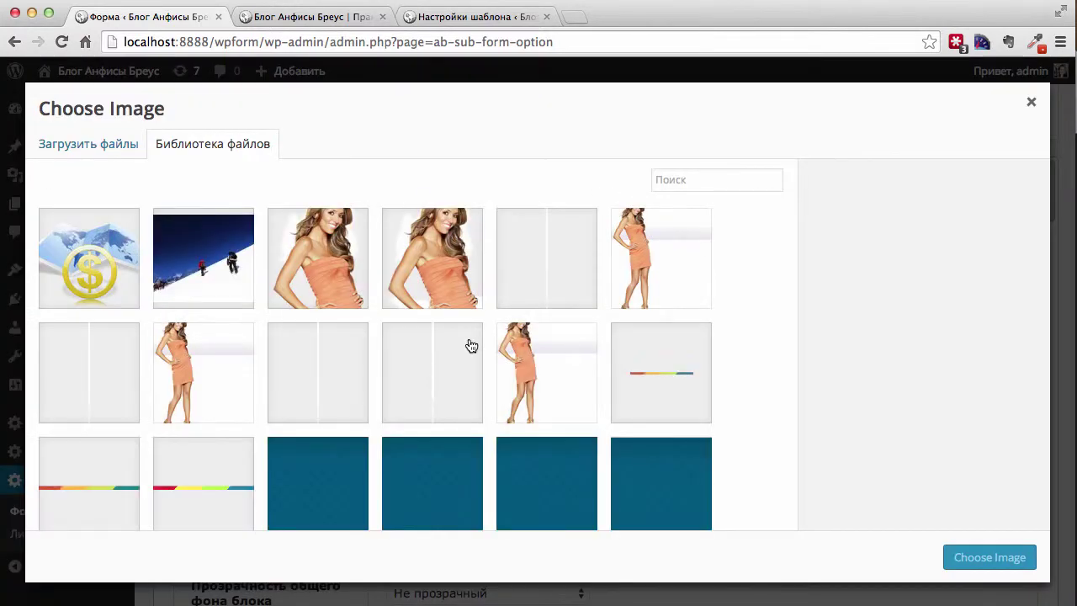
{"action": "scroll", "coordinate": [471, 346], "scroll_direction": "down", "scroll_amount": 10}
{"action": "scroll", "coordinate": [470, 345], "scroll_direction": "down", "scroll_amount": 15}
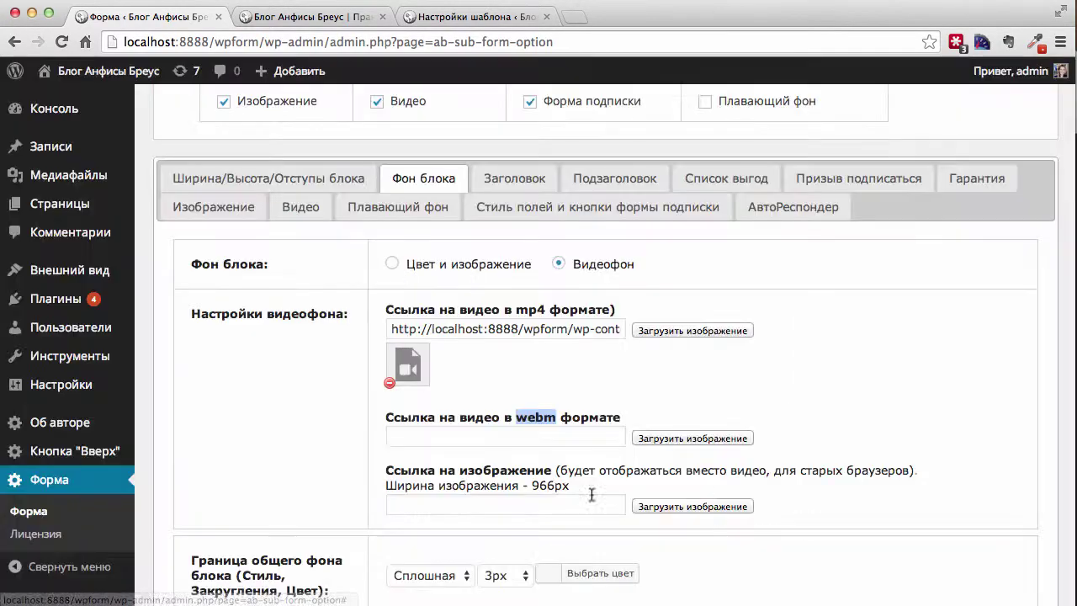
Choose 32116661.webm from the media library for the video background's webm link
{"action": "left_click", "coordinate": [706, 441]}
{"action": "scroll", "coordinate": [592, 450], "scroll_direction": "down", "scroll_amount": 10}
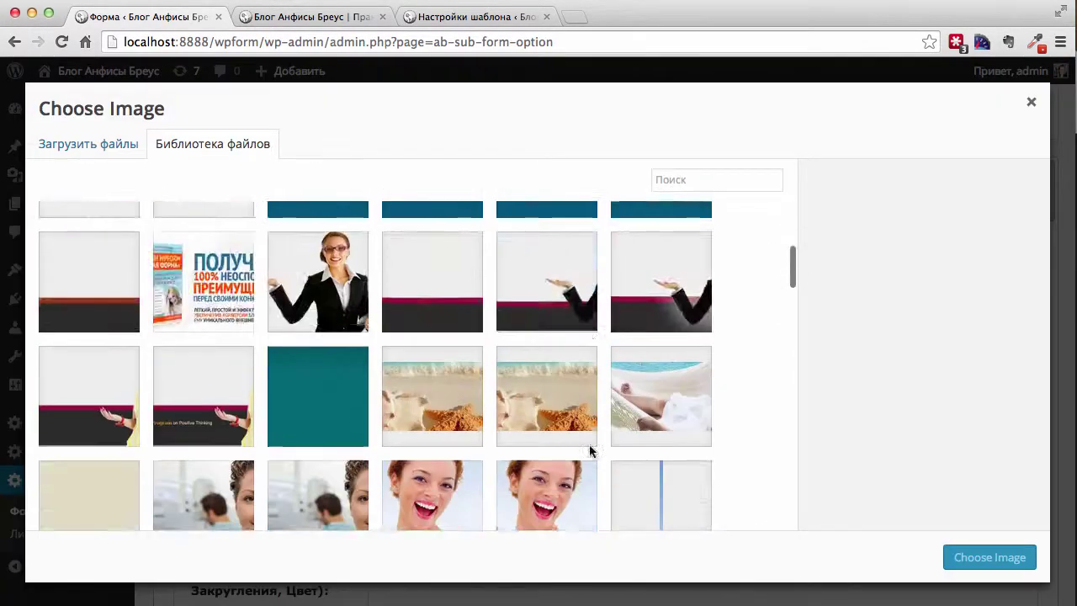
{"action": "scroll", "coordinate": [592, 452], "scroll_direction": "down", "scroll_amount": 15}
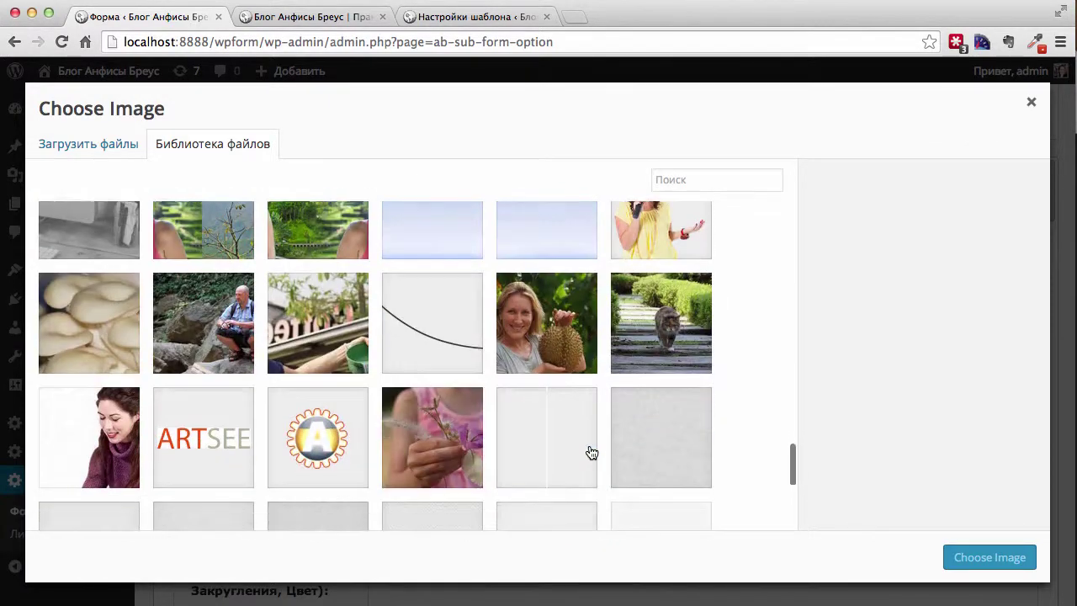
{"action": "scroll", "coordinate": [592, 452], "scroll_direction": "up", "scroll_amount": 10}
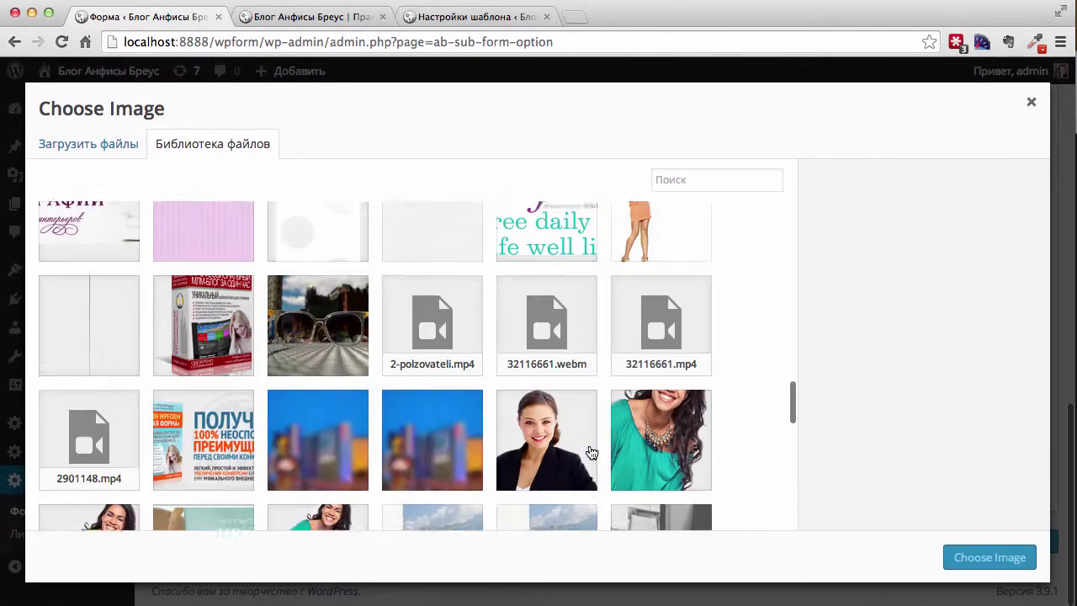
{"action": "left_click", "coordinate": [552, 386]}
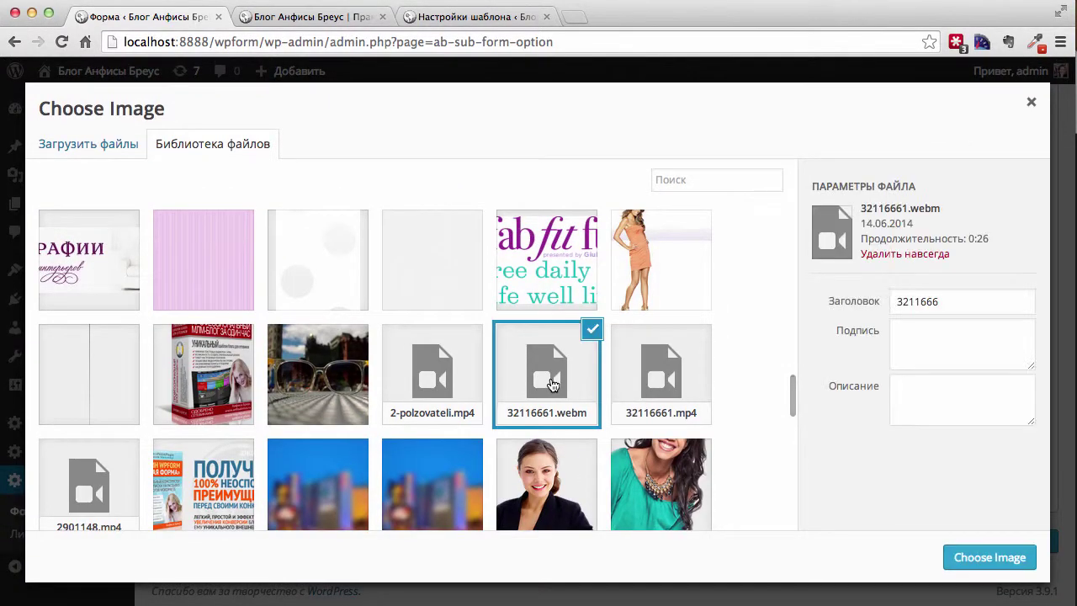
{"action": "left_click", "coordinate": [997, 555]}
Choose fon21.jpg from the media library as the video background's fallback image for old browsers
{"action": "scroll", "coordinate": [565, 530], "scroll_direction": "down", "scroll_amount": 4}
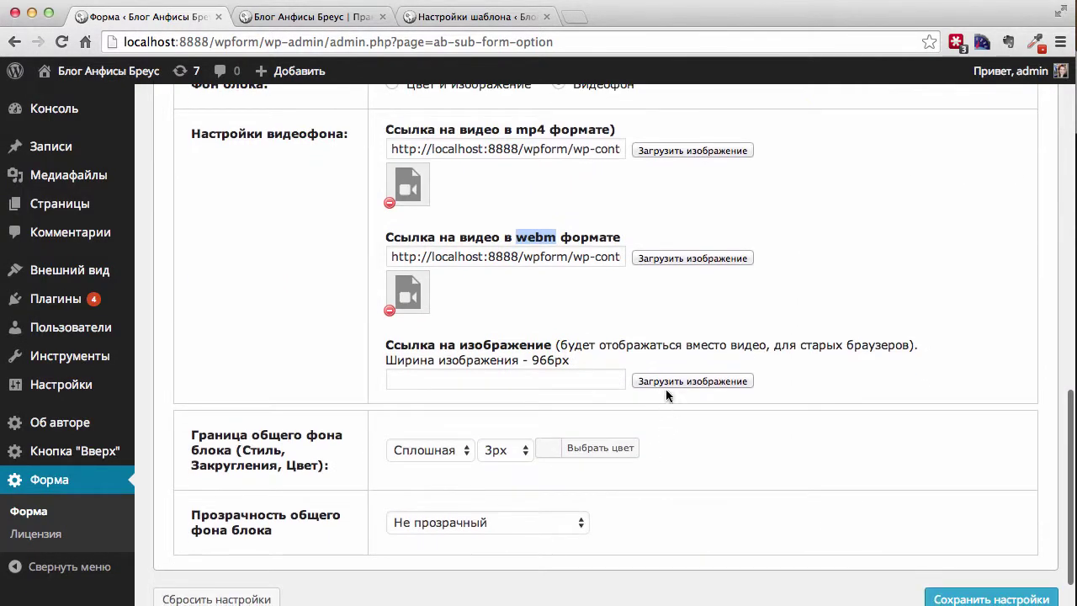
{"action": "left_click", "coordinate": [668, 379]}
{"action": "scroll", "coordinate": [420, 386], "scroll_direction": "down", "scroll_amount": 5}
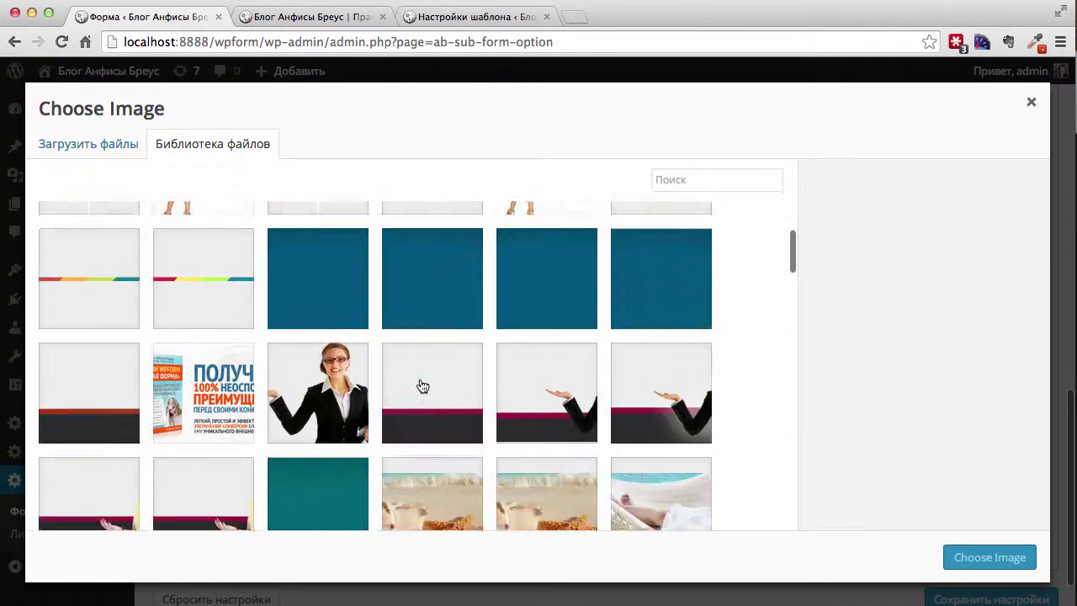
{"action": "scroll", "coordinate": [423, 386], "scroll_direction": "down", "scroll_amount": 10}
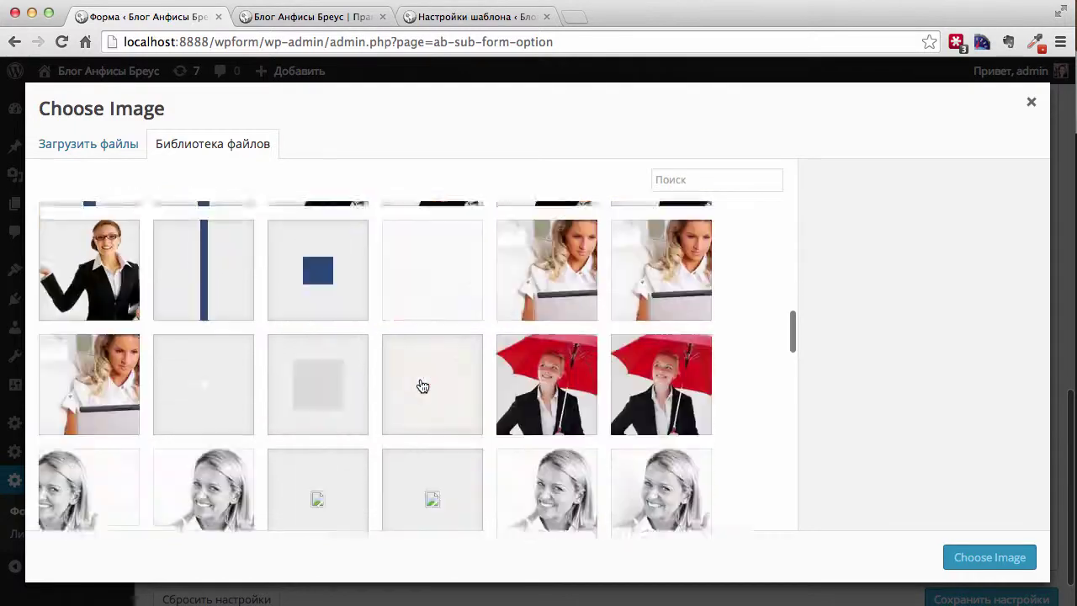
{"action": "scroll", "coordinate": [423, 386], "scroll_direction": "down", "scroll_amount": 3}
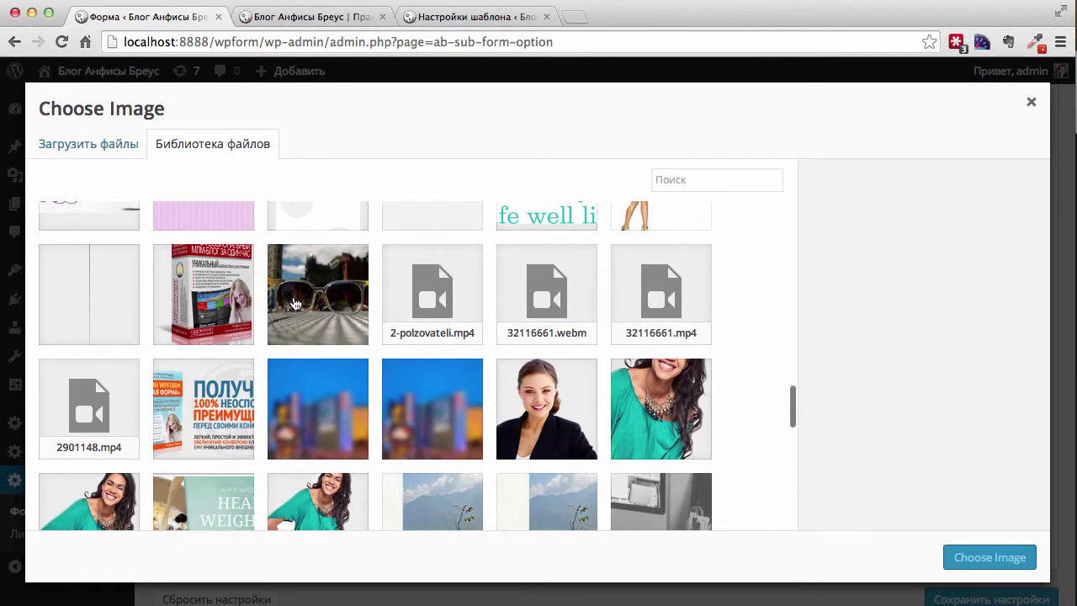
{"action": "left_click", "coordinate": [341, 426]}
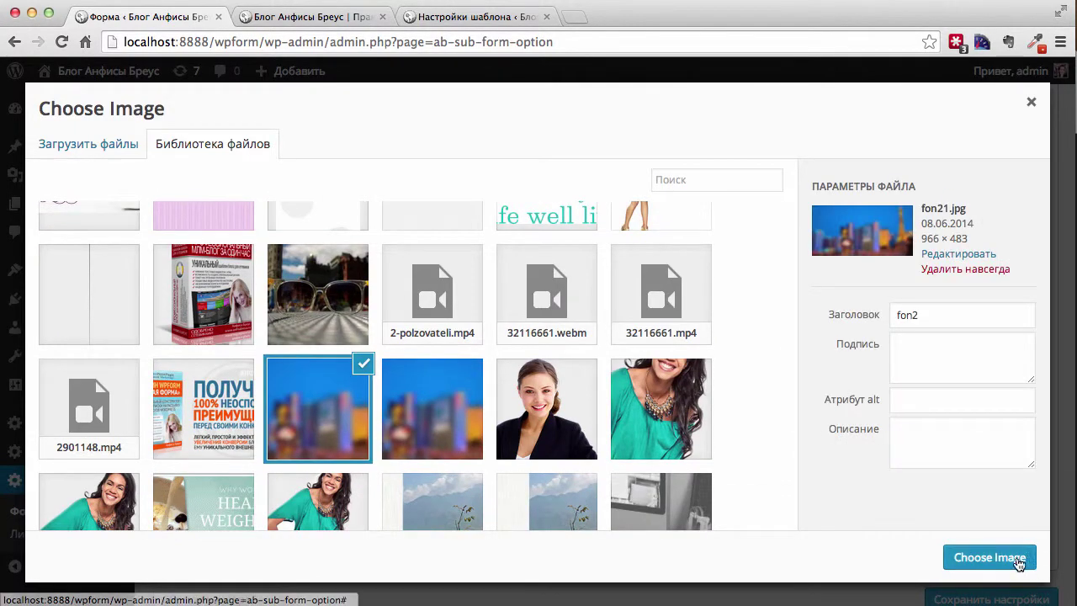
{"action": "left_click", "coordinate": [989, 557]}
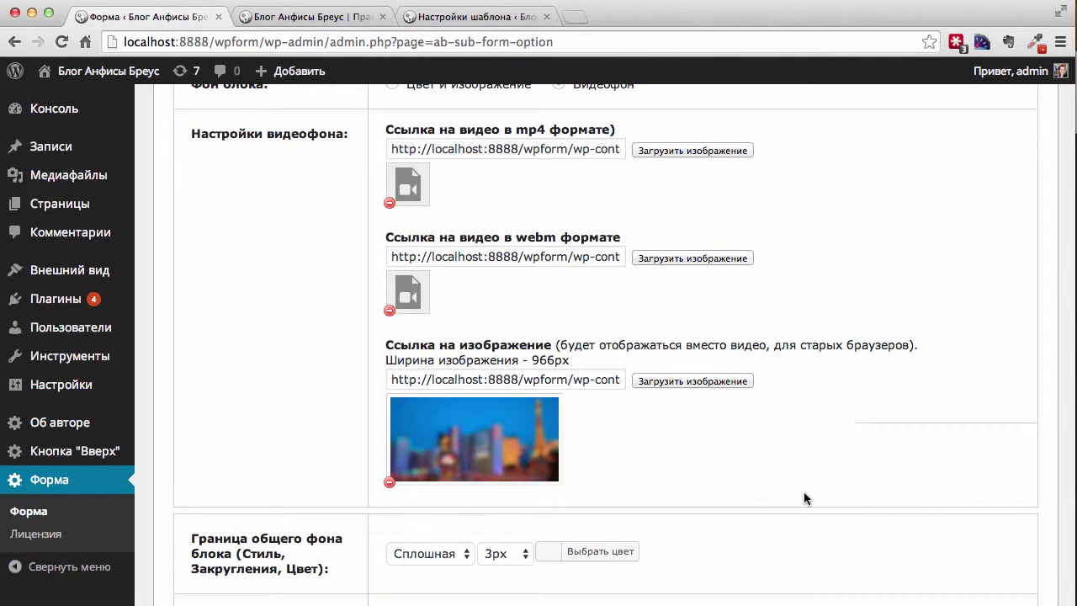
Save the form settings and check the video background in the form preview and on the blog's home page
{"action": "scroll", "coordinate": [804, 491], "scroll_direction": "down", "scroll_amount": 4}
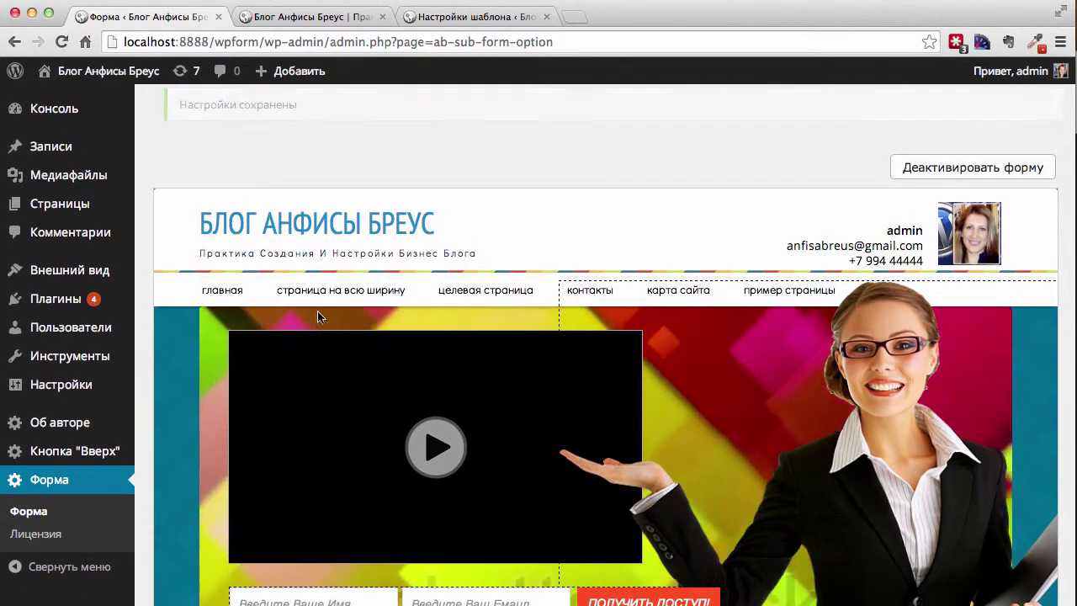
{"action": "scroll", "coordinate": [214, 319], "scroll_direction": "down", "scroll_amount": 3}
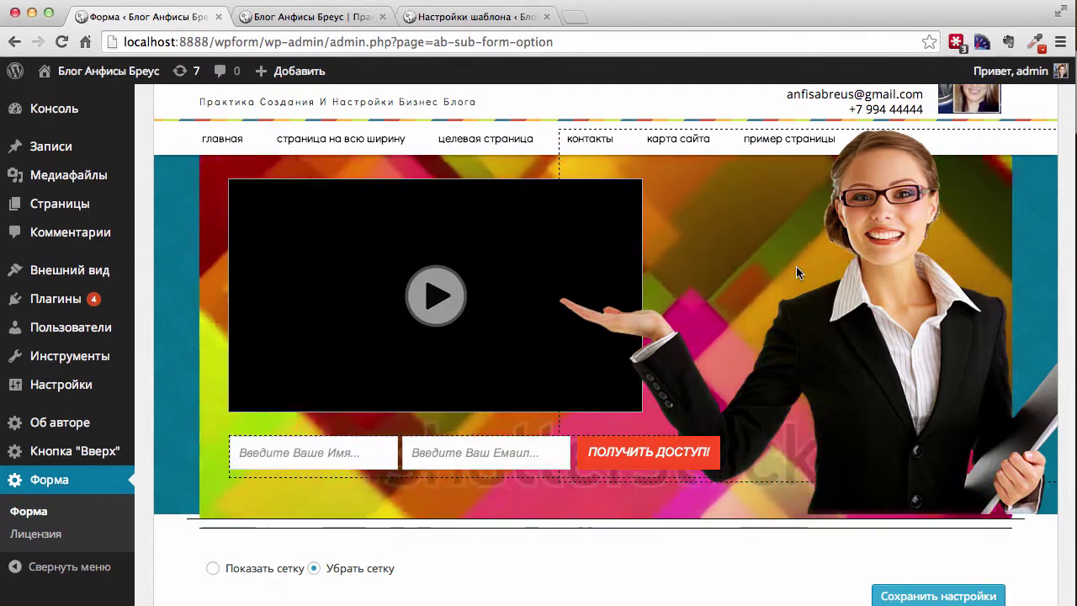
{"action": "left_click", "coordinate": [322, 17]}
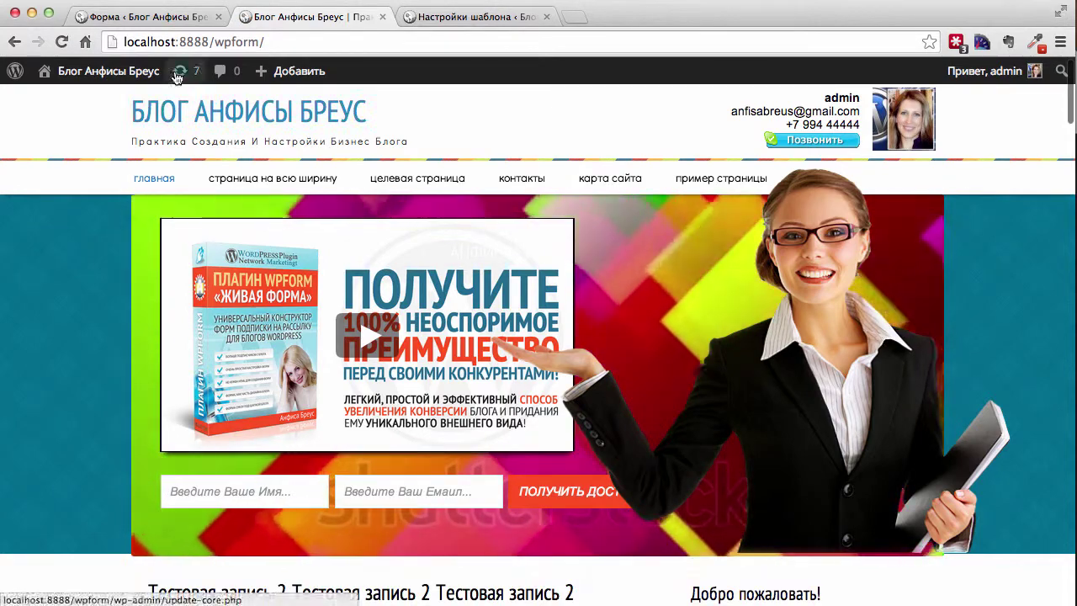
{"action": "key", "text": "super+1"}
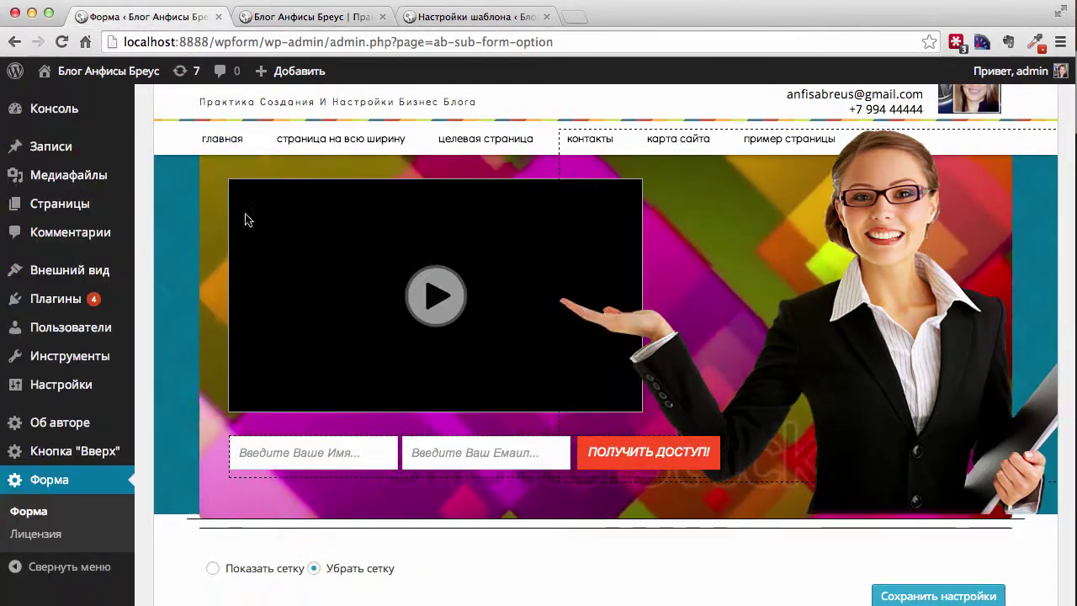
Stretch the form block to the full page width, save the settings, and reload the blog's home page
{"action": "scroll", "coordinate": [246, 219], "scroll_direction": "down", "scroll_amount": 5}
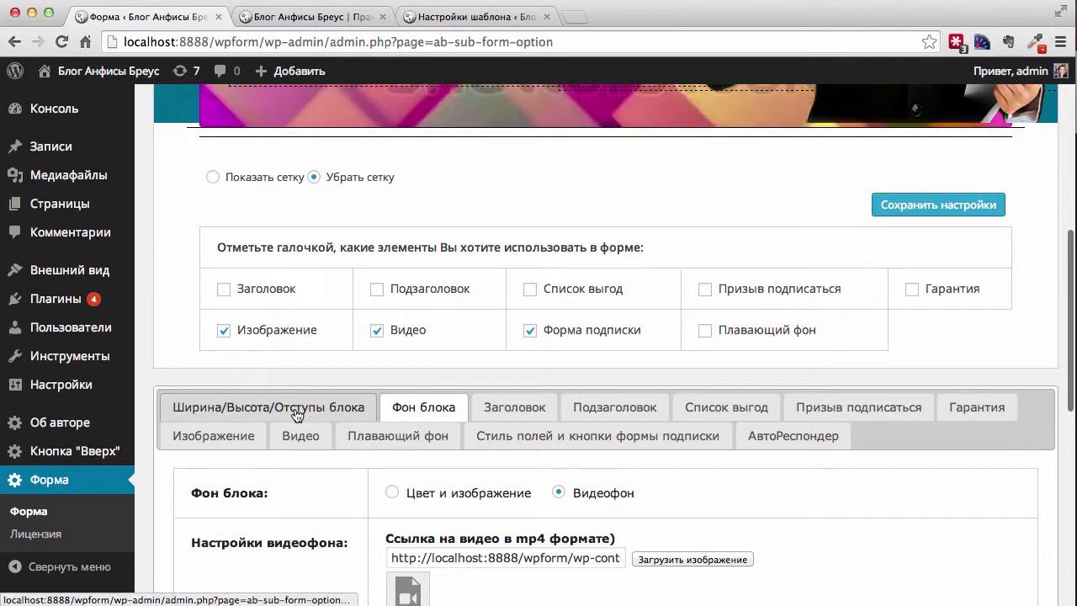
{"action": "left_click", "coordinate": [296, 416]}
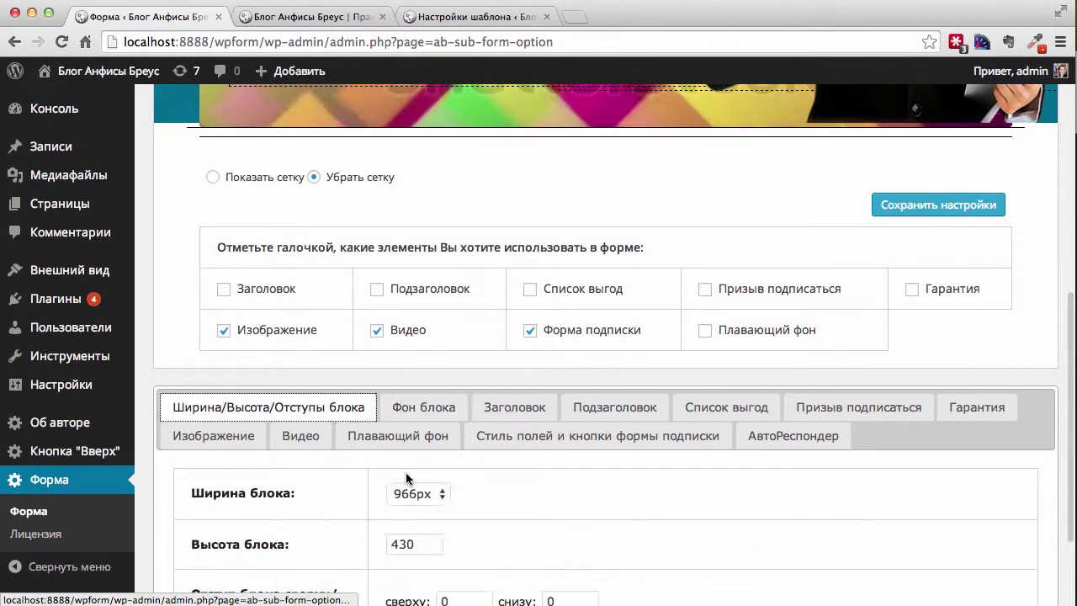
{"action": "left_click", "coordinate": [414, 516]}
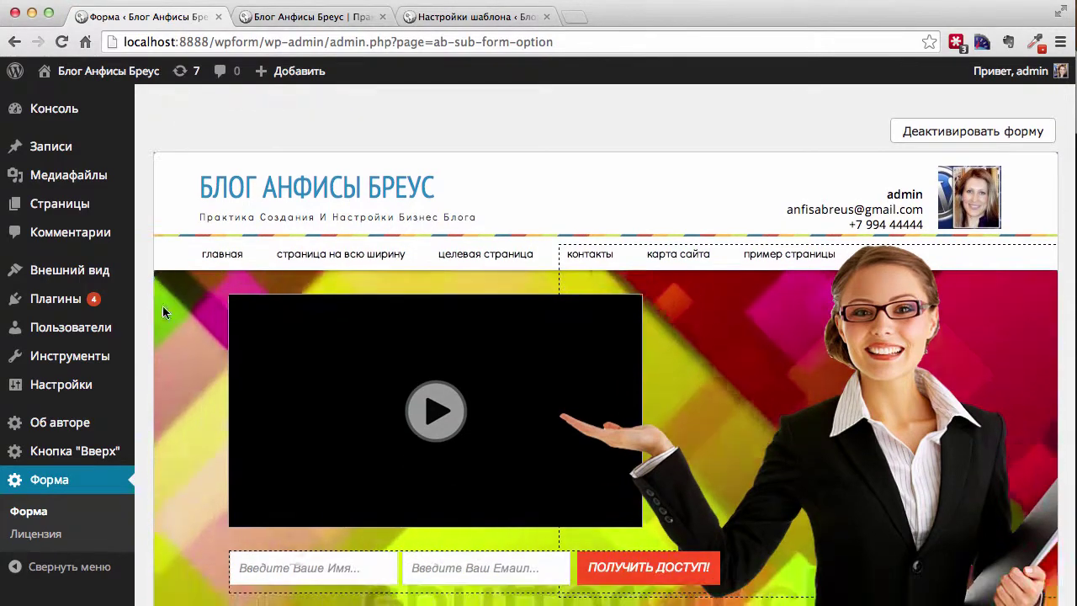
{"action": "left_click", "coordinate": [312, 18]}
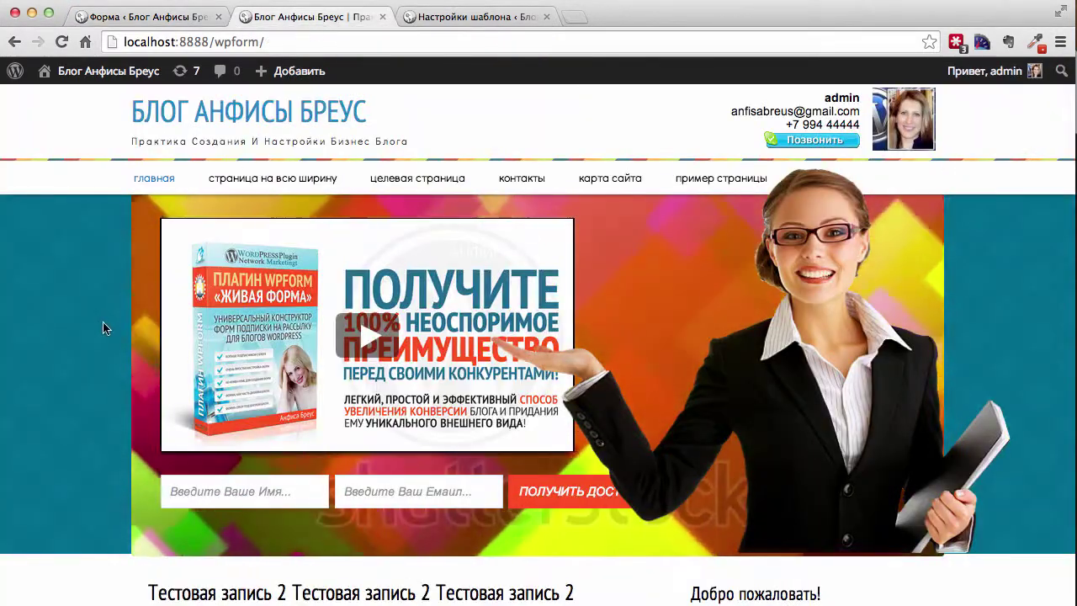
{"action": "key", "text": "super+r"}
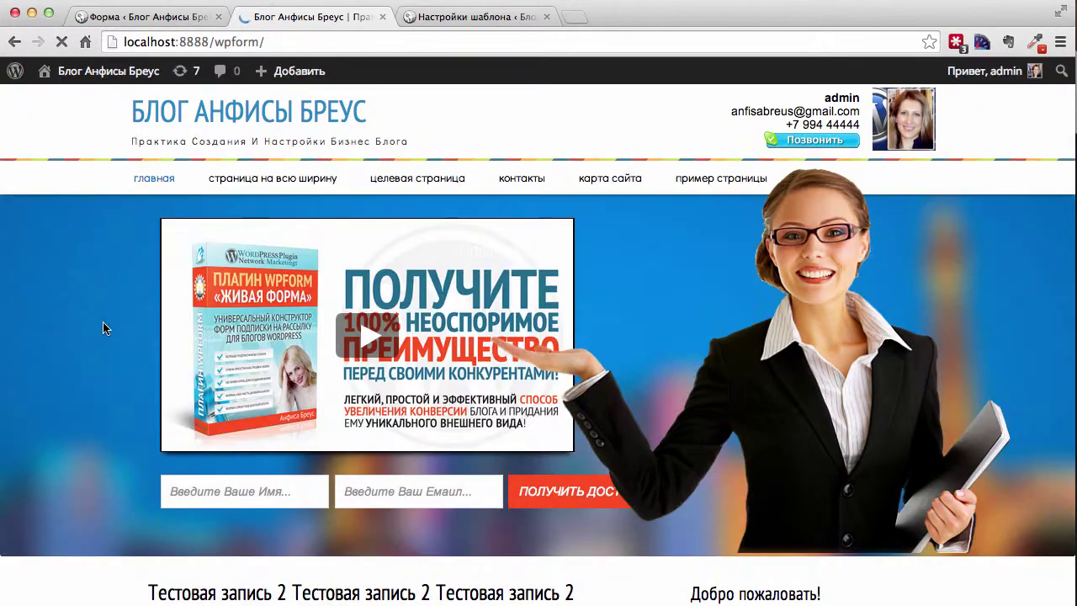